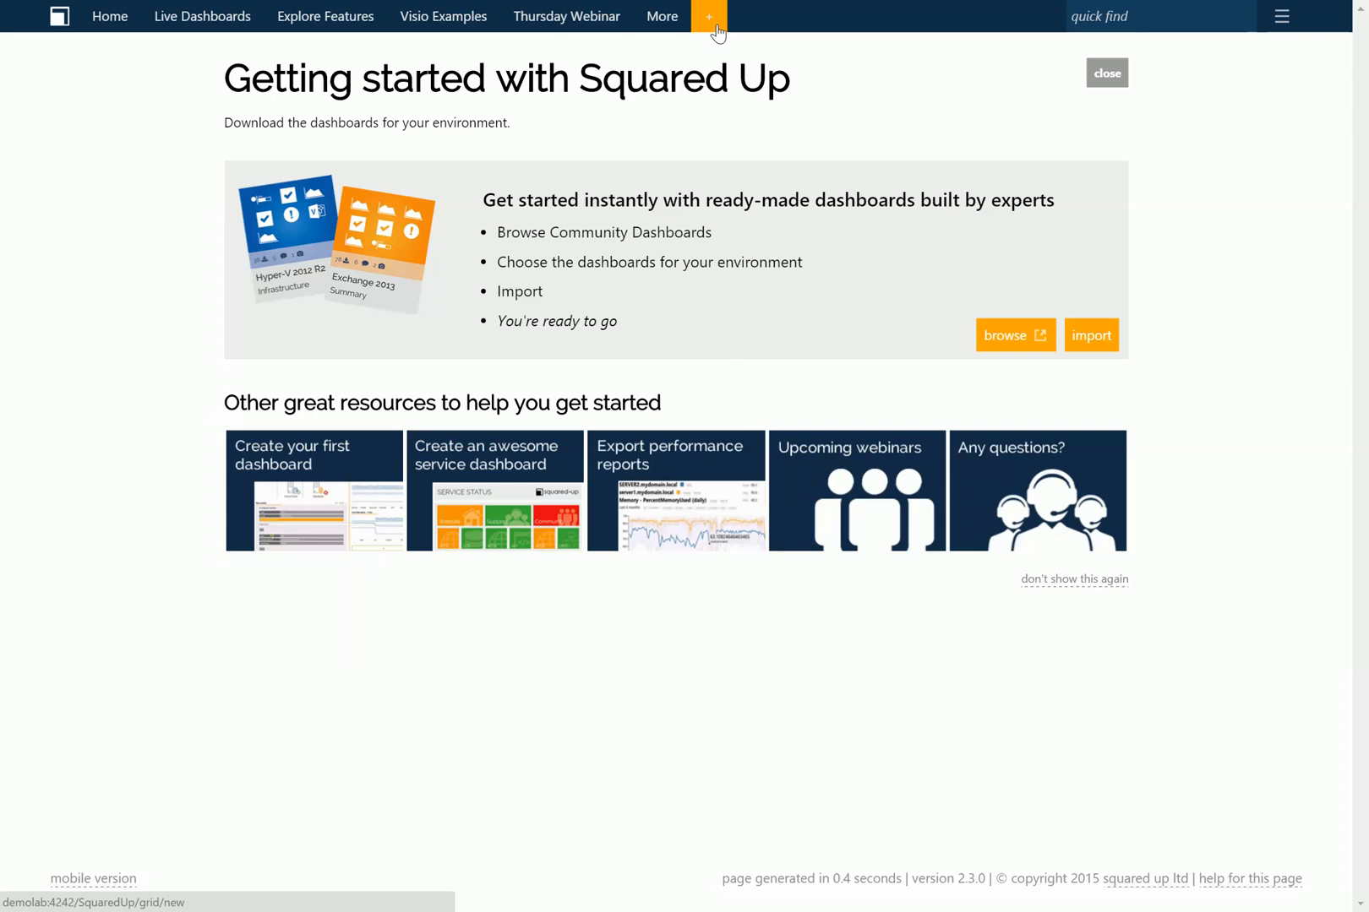
Create a new dashboard and open its page scope settings
left_click(715, 28)
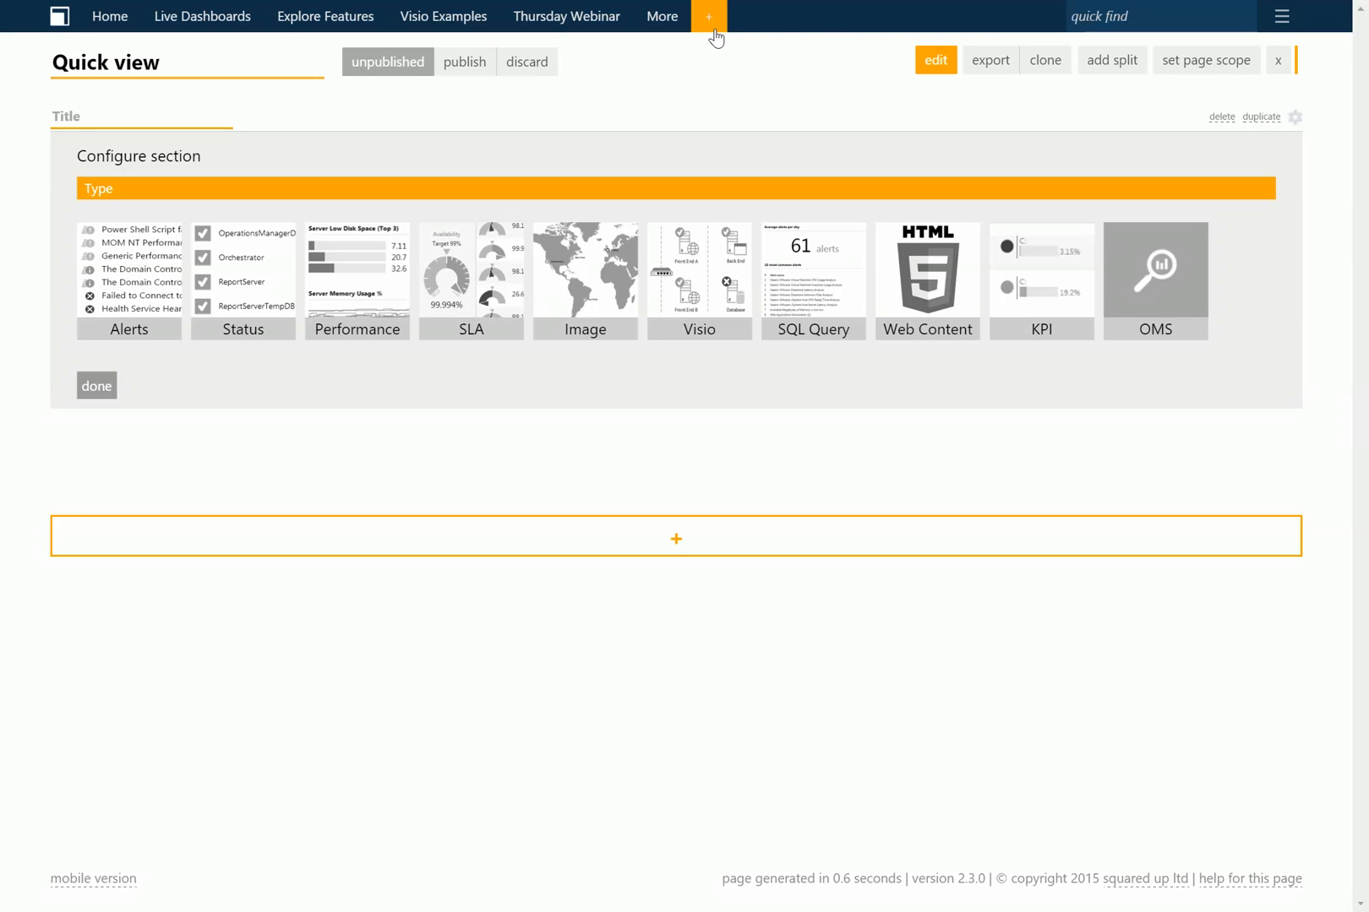
left_click(1195, 72)
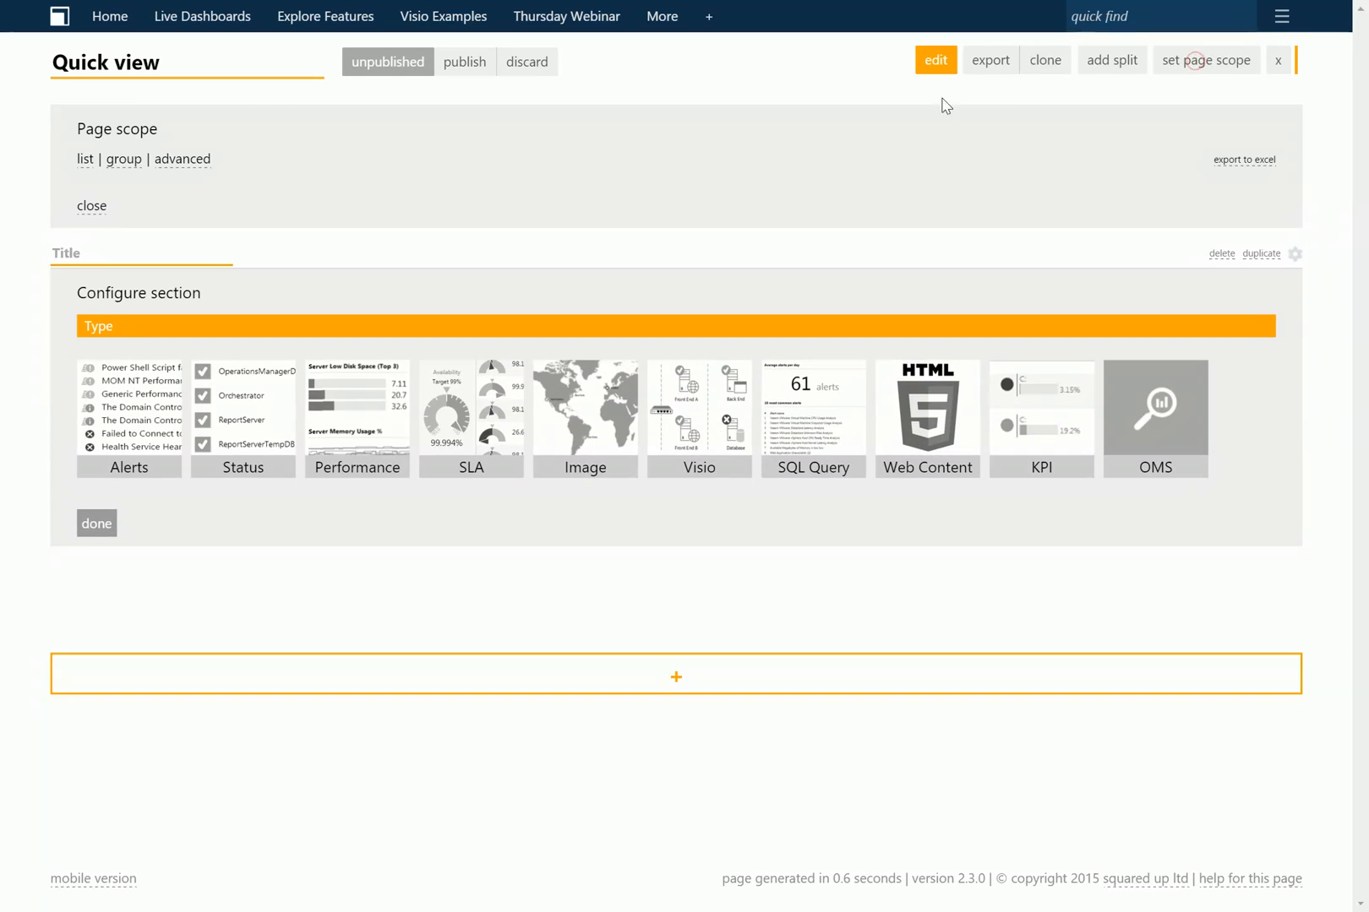
Try a fixed-list page scope with server1.mydomain.local and SERVER2.mydomain.local, and remove both servers from the list
left_click(89, 165)
left_click(101, 217)
type("s")
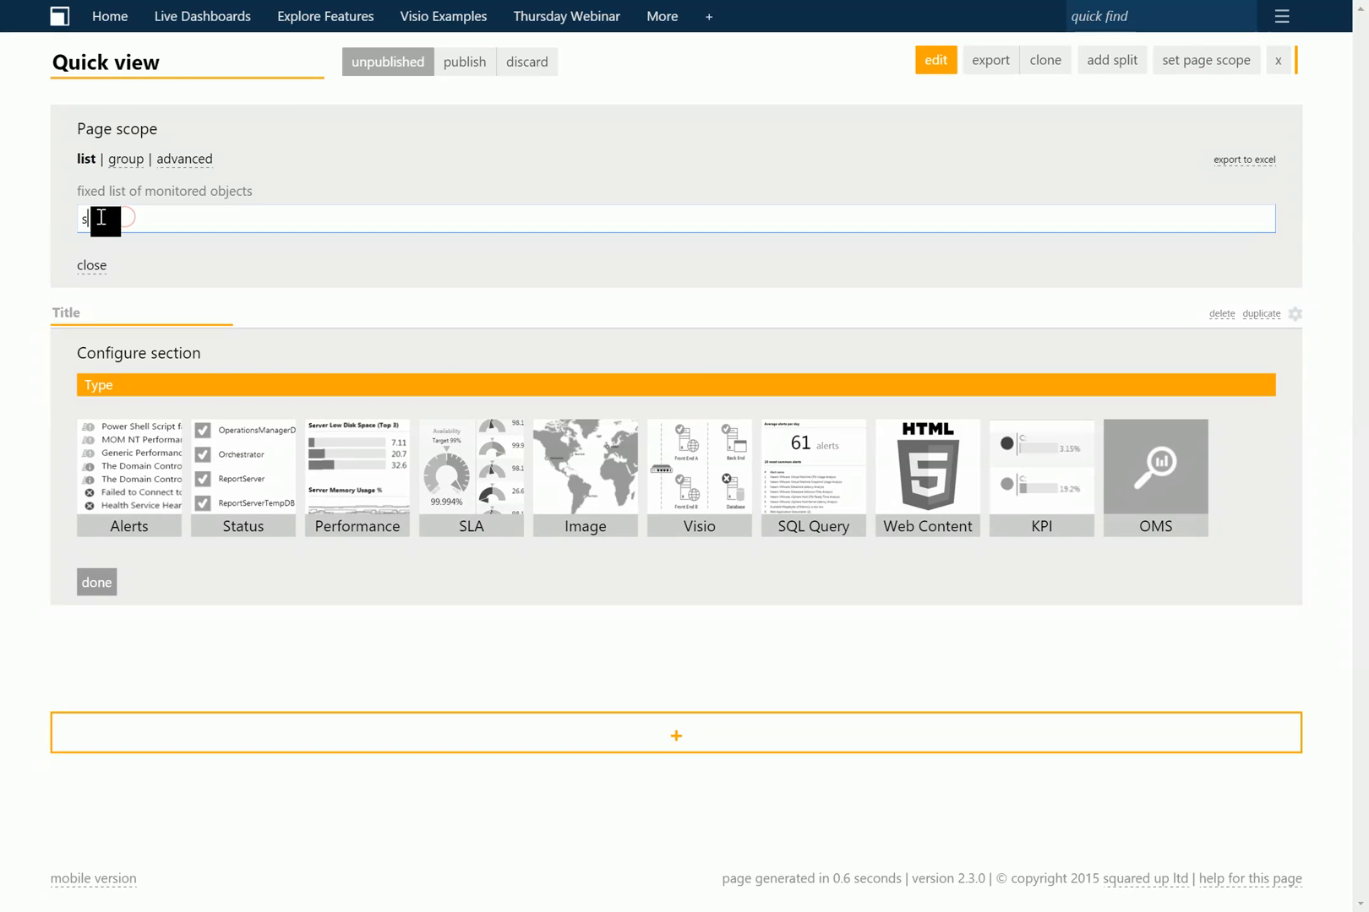
type("erver 1")
left_click(179, 251)
type("se")
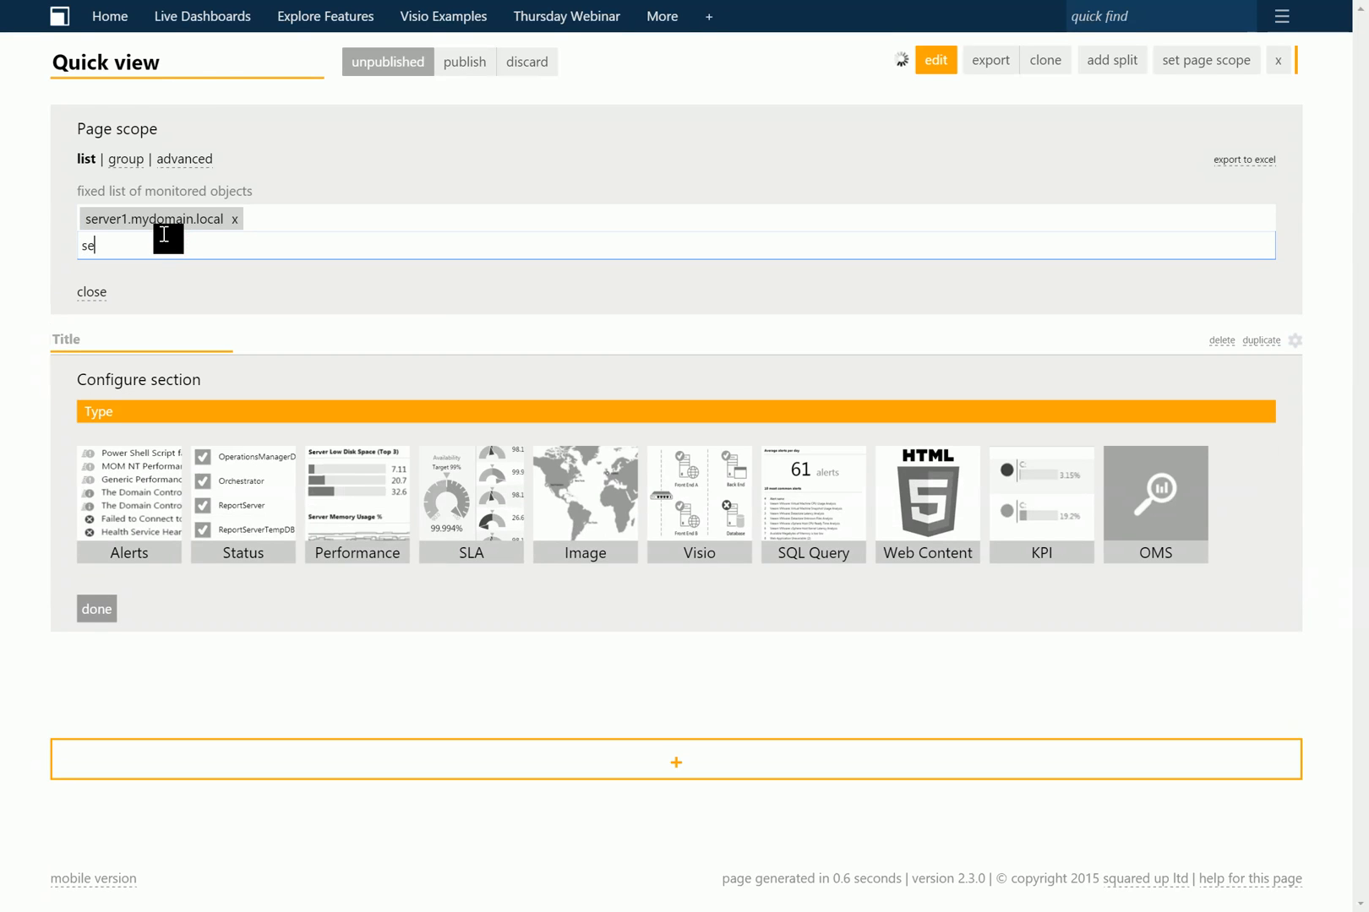
type("rver 2")
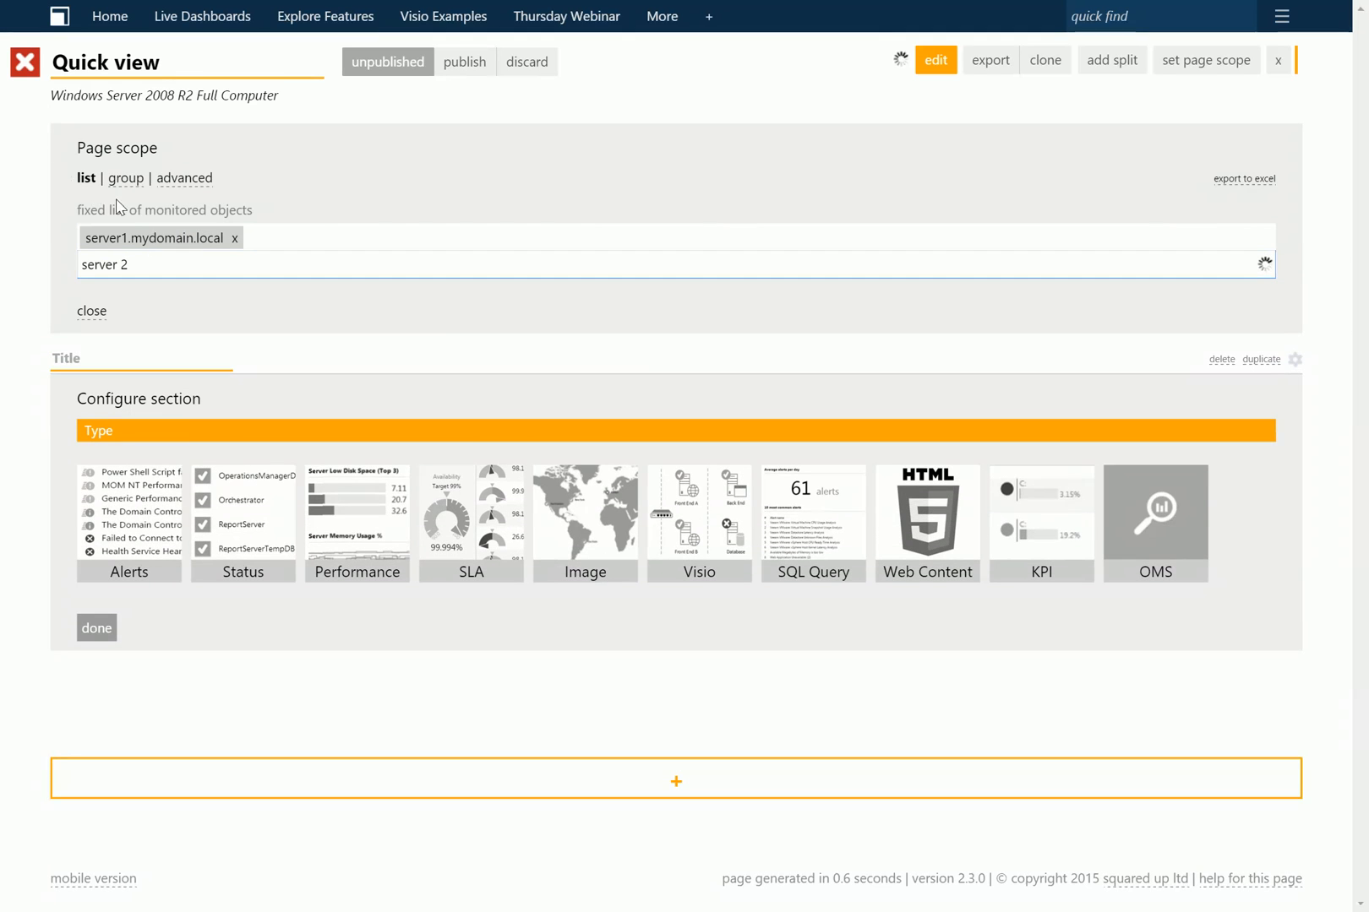
left_click(157, 286)
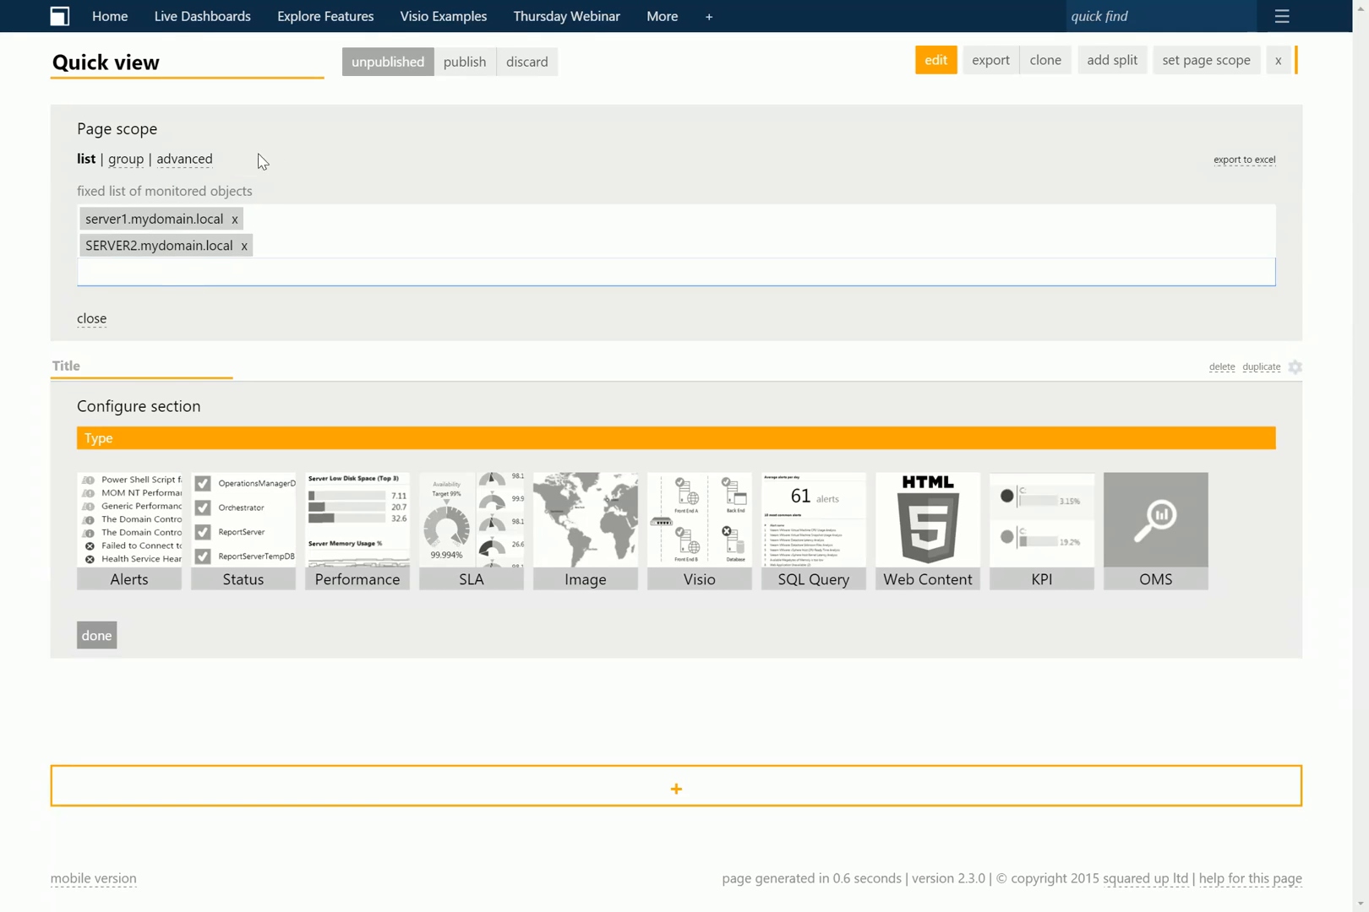
left_click(243, 245)
left_click(235, 221)
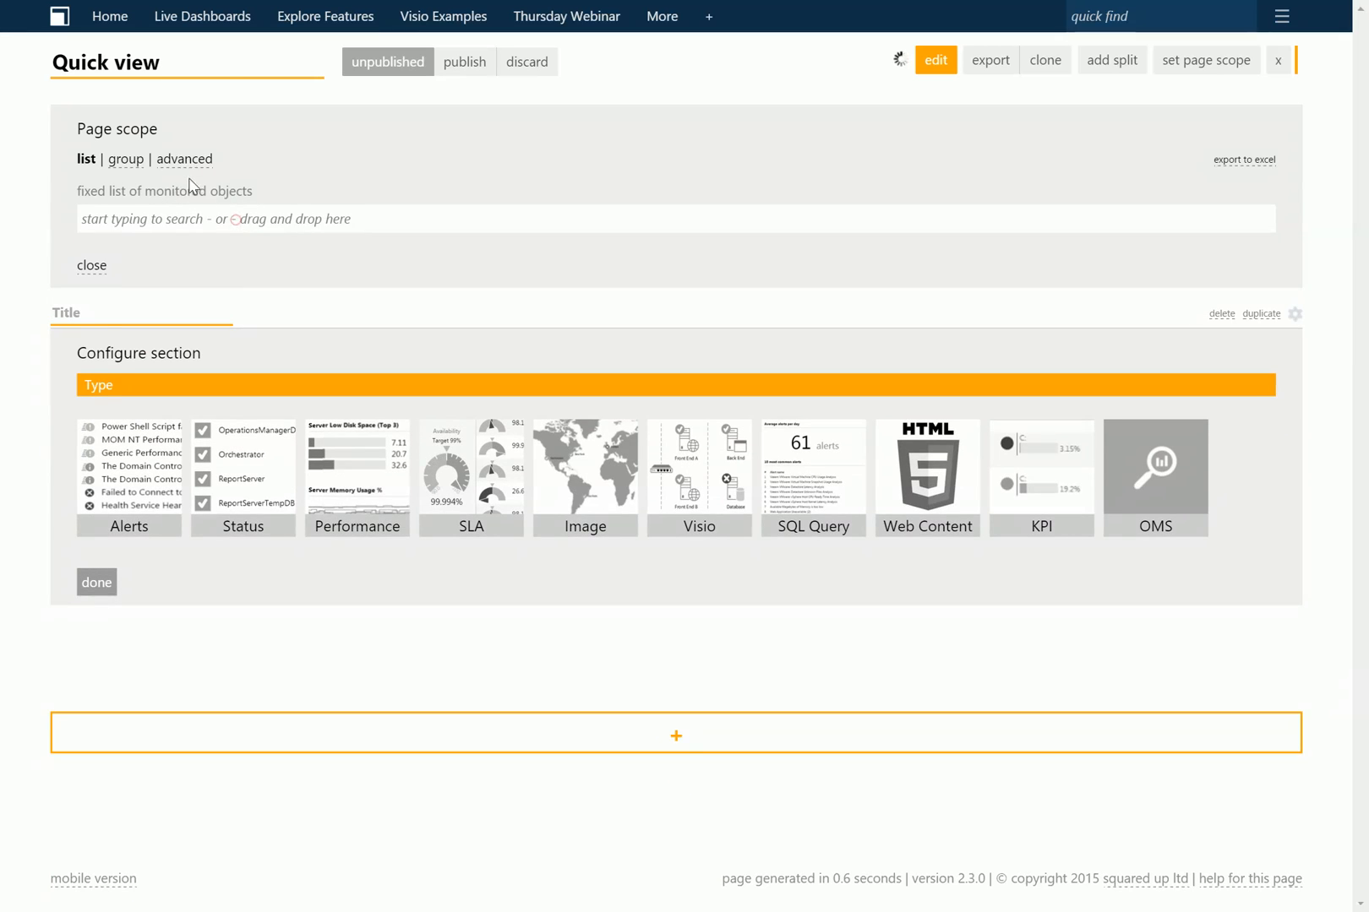
Try an advanced page scope using the Database class, and remove that class from the scope
left_click(186, 160)
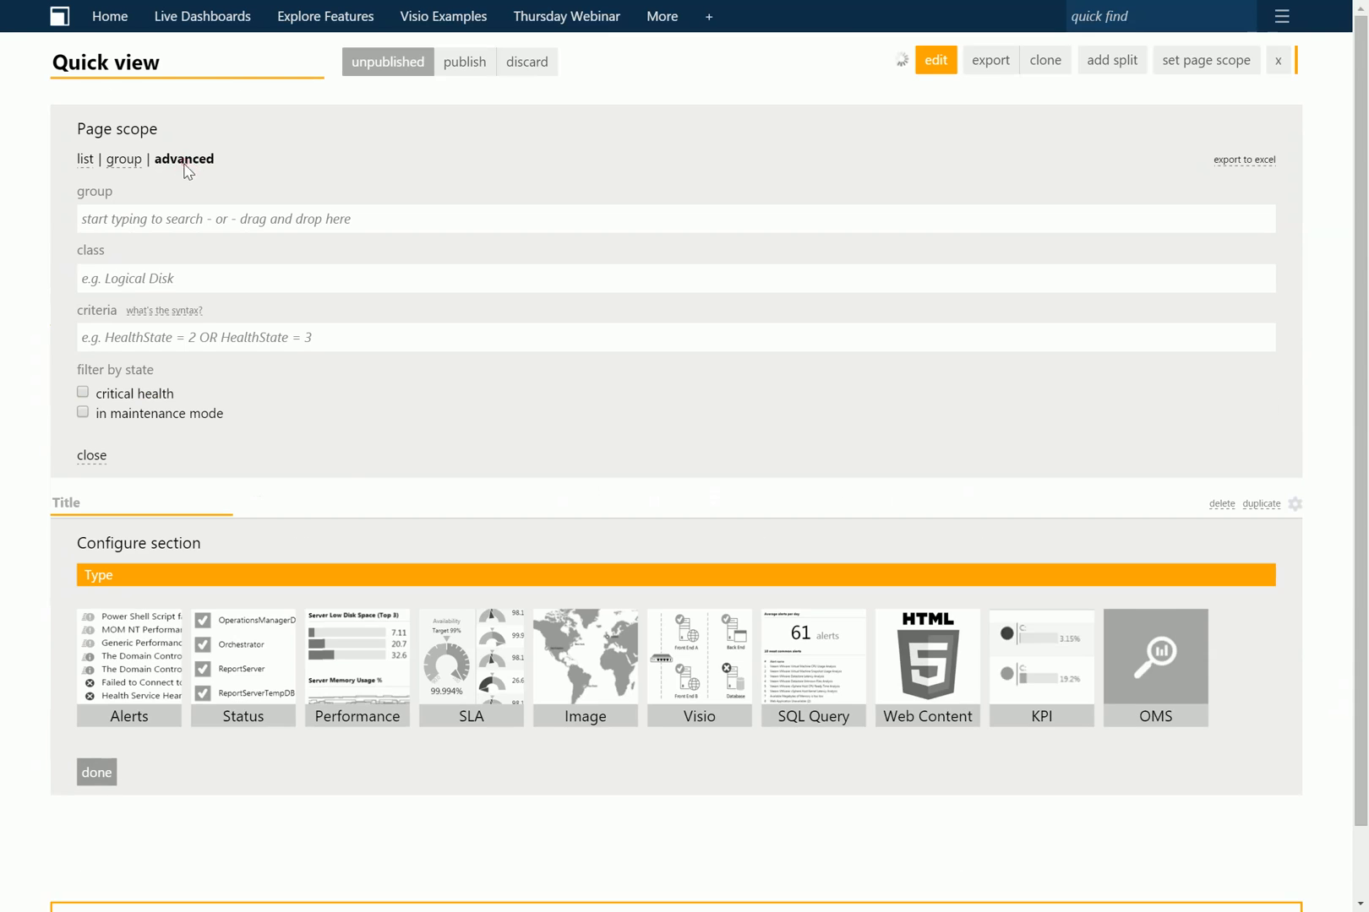
left_click(161, 278)
type("database")
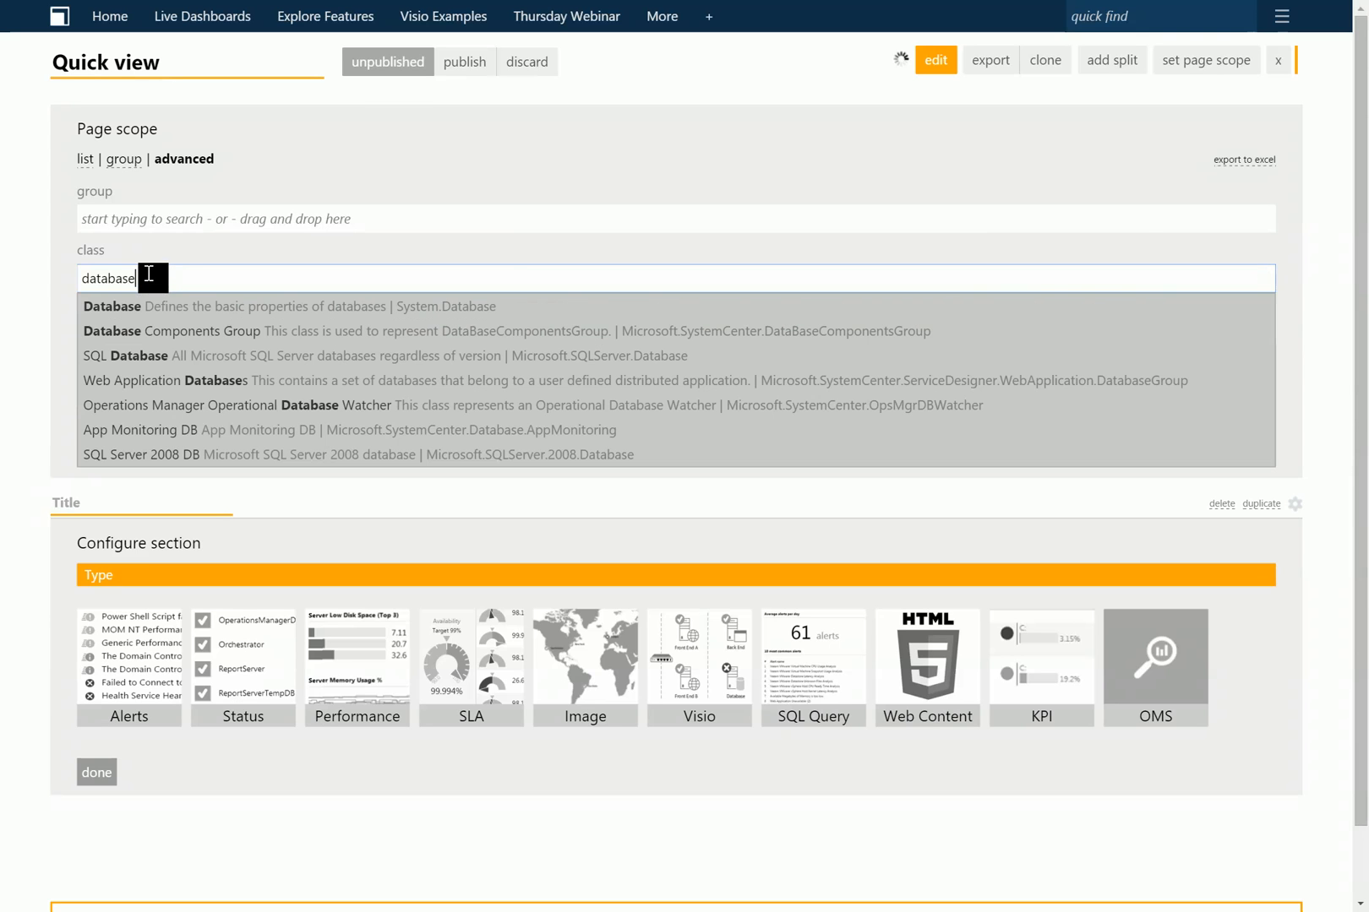
left_click(170, 313)
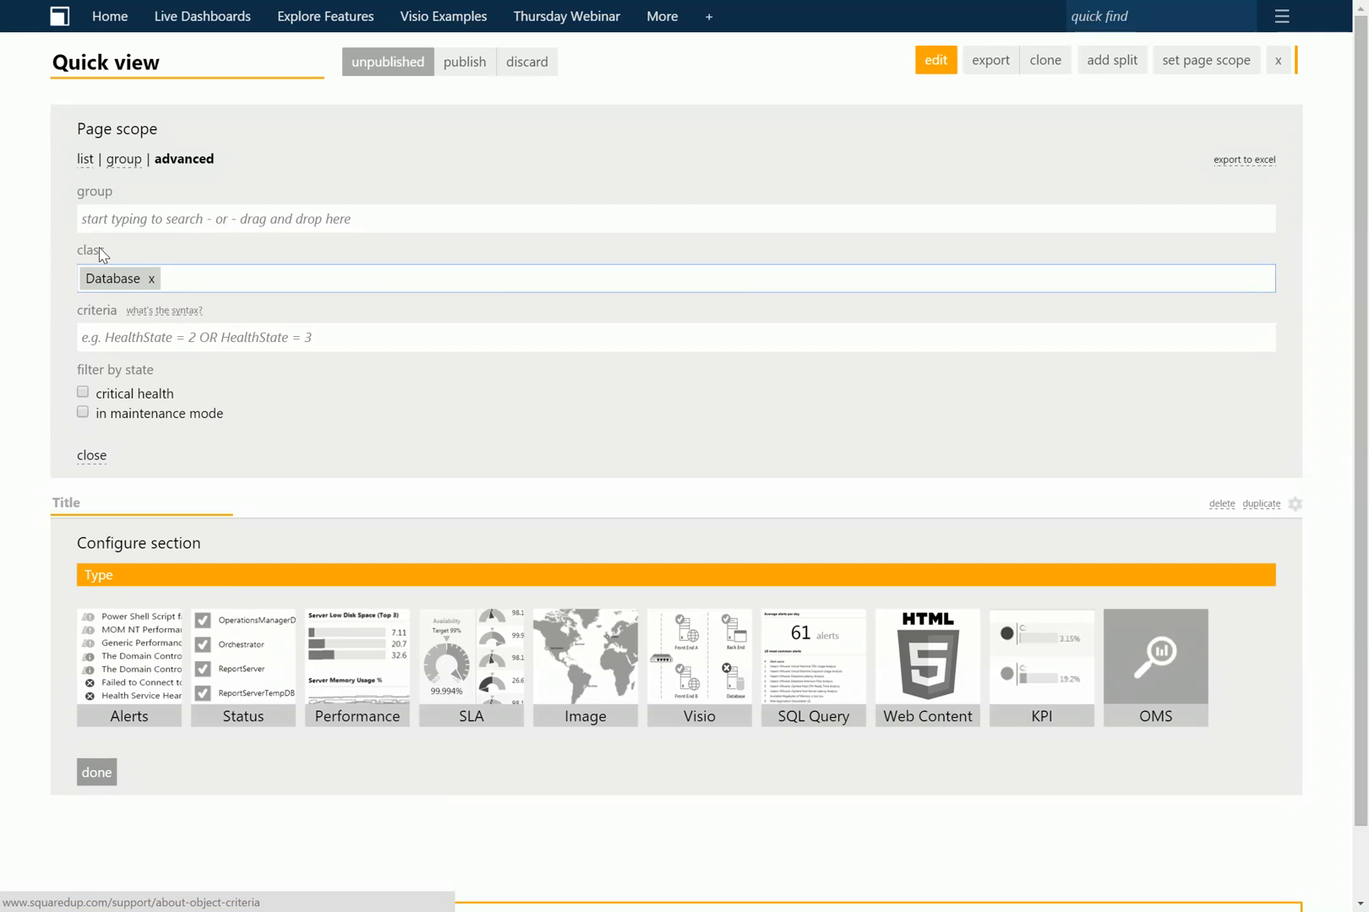
left_click(151, 281)
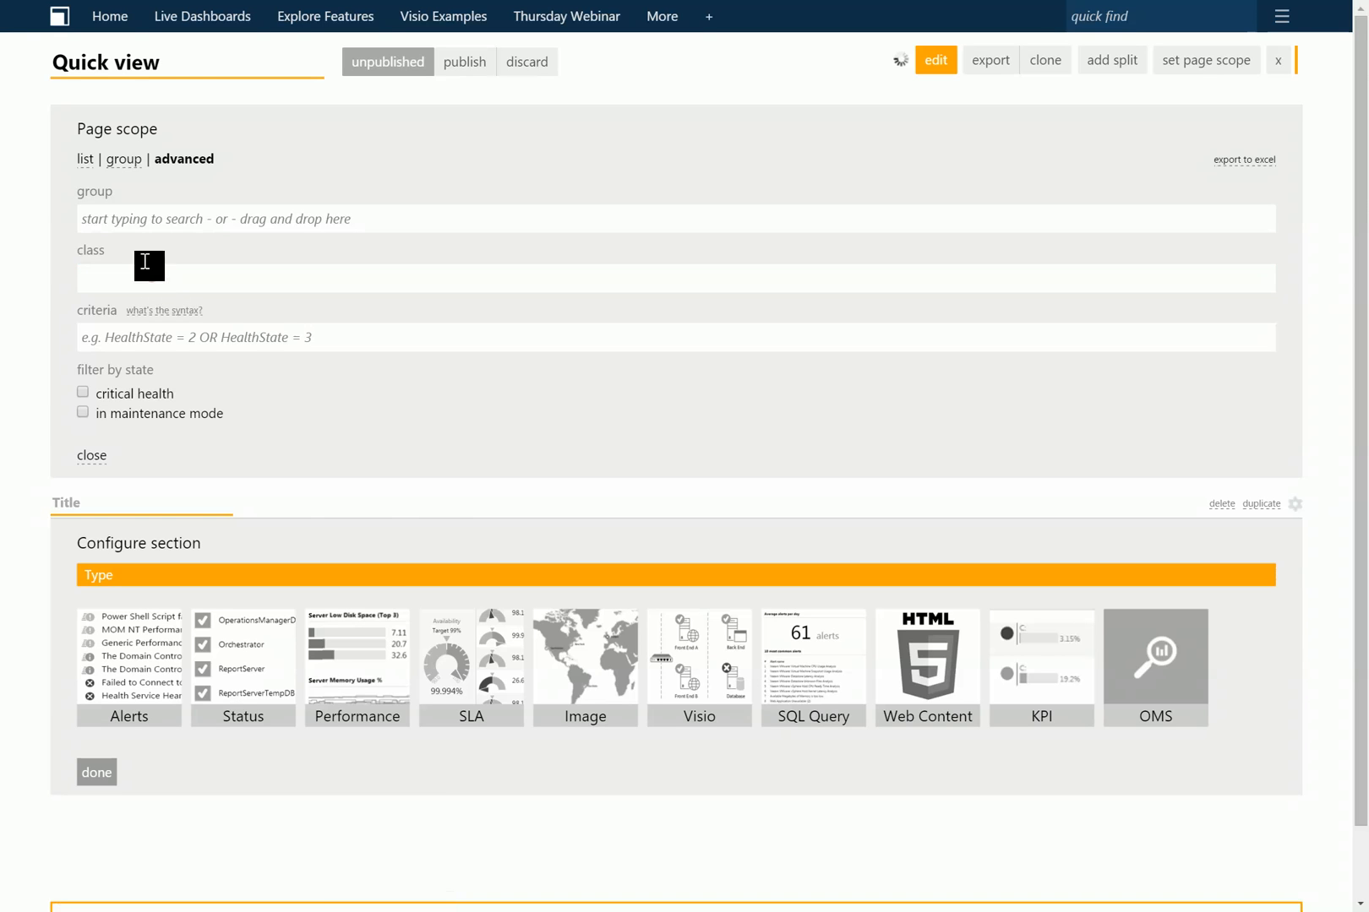
Set the page scope to the members of the All Windows Computers group
left_click(124, 159)
left_click(124, 219)
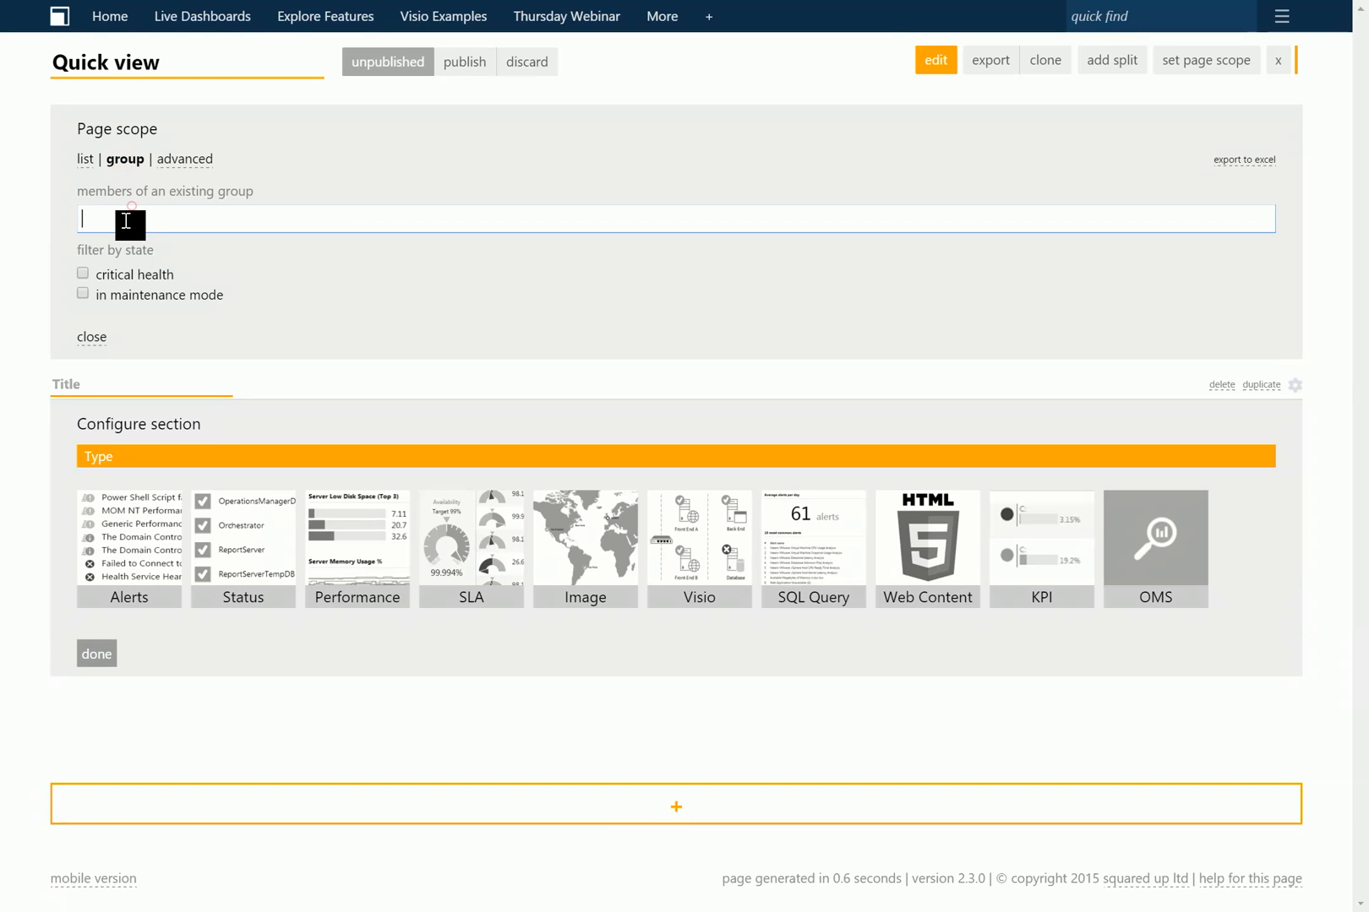
type("all windows")
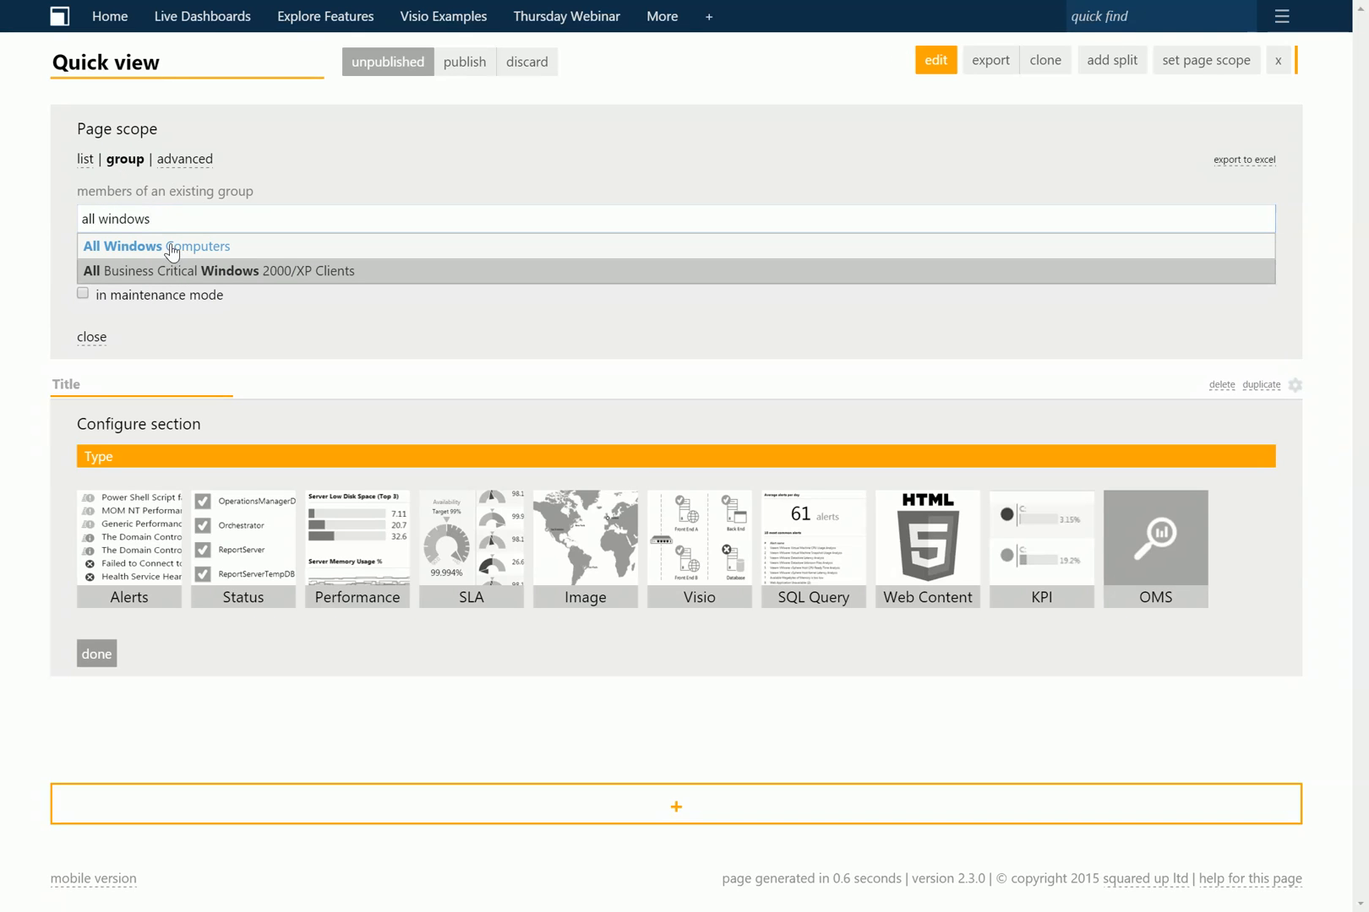
left_click(171, 250)
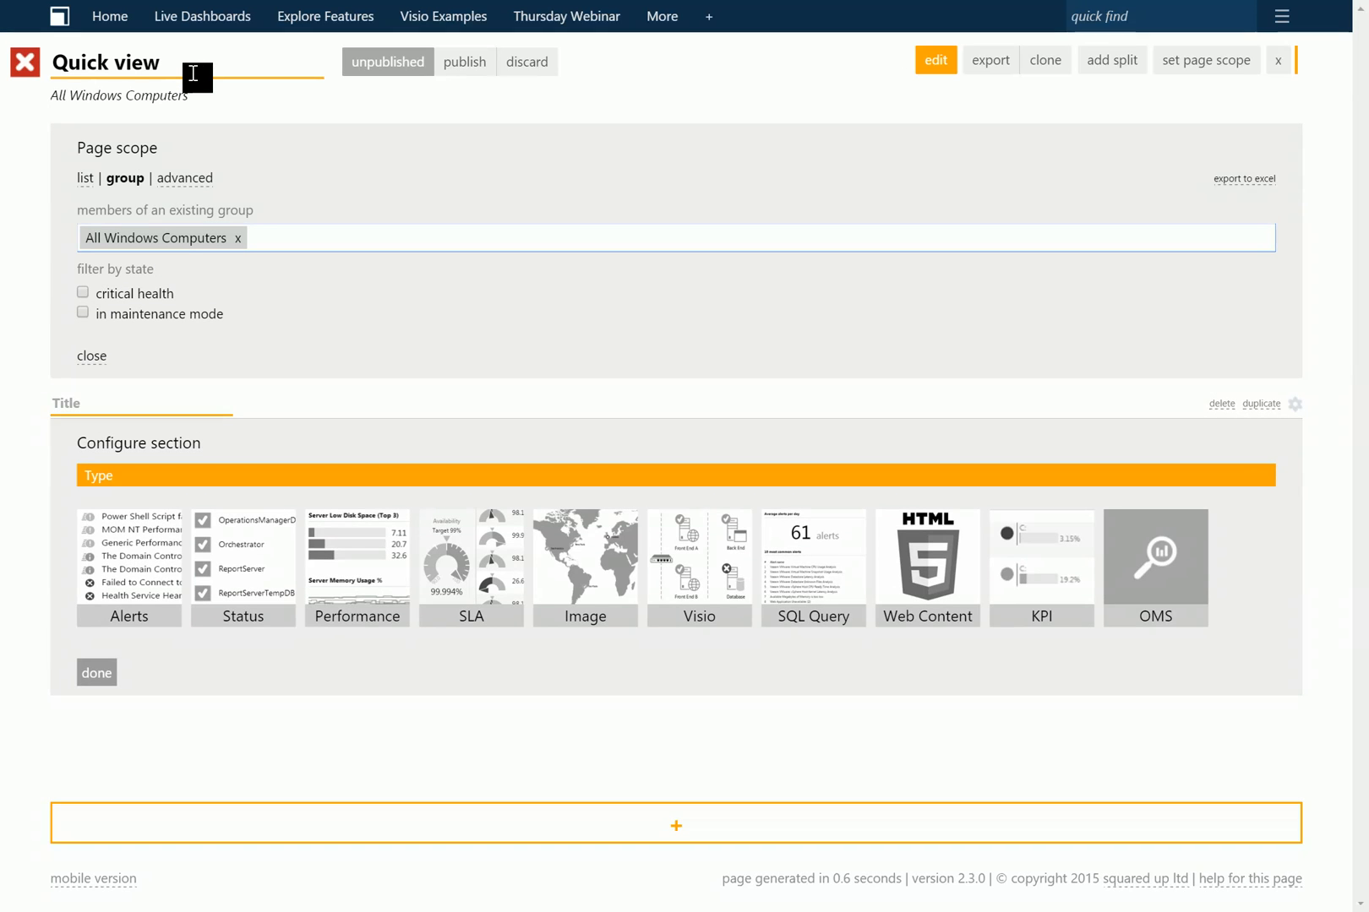
Rename the dashboard as "All Windows - Dashboard Tutorial" and close the page scope settings
left_click_drag(198, 65, 54, 55)
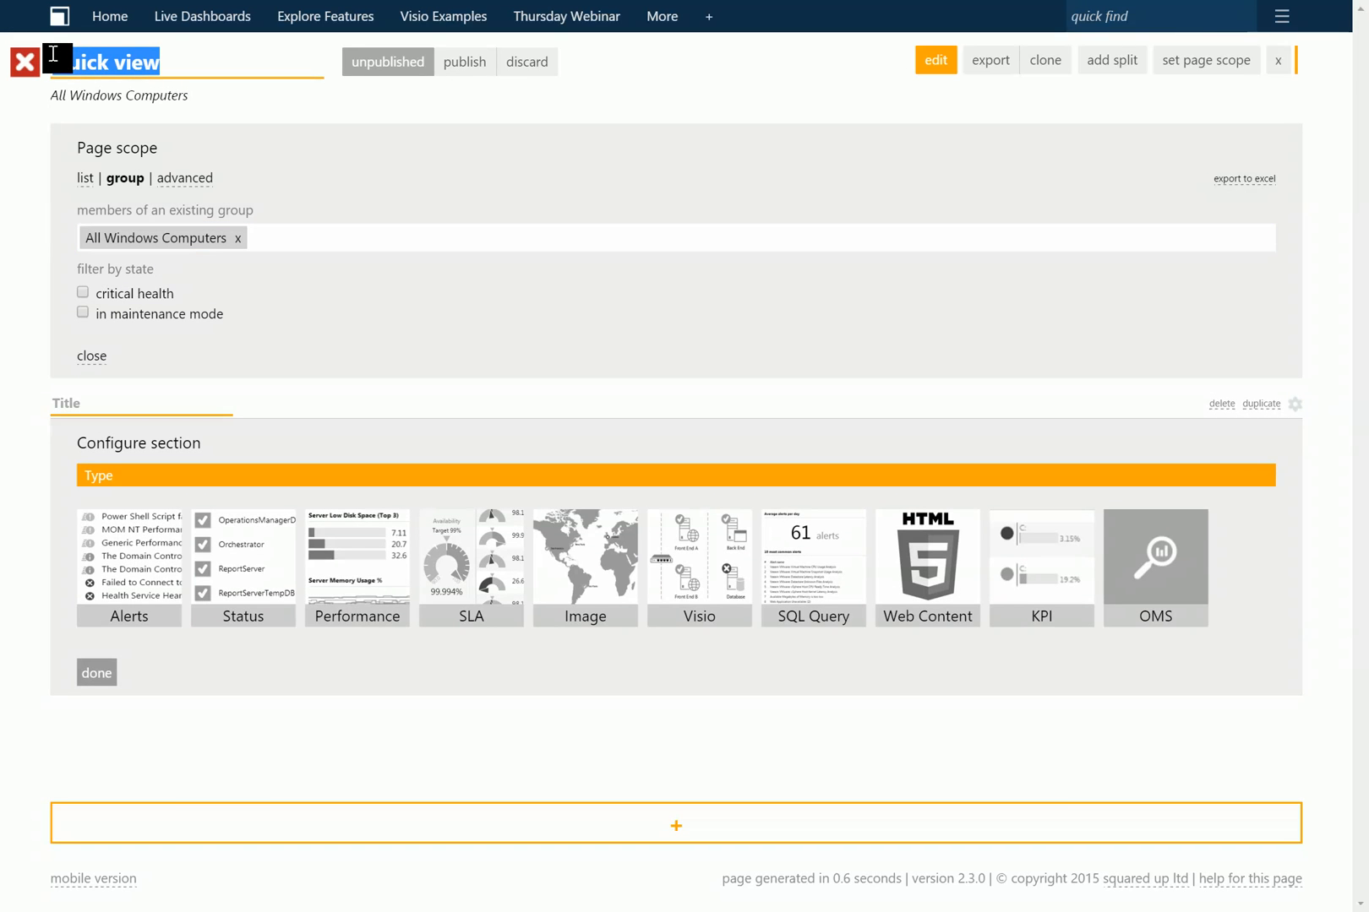
key("BackSpace")
type("All W")
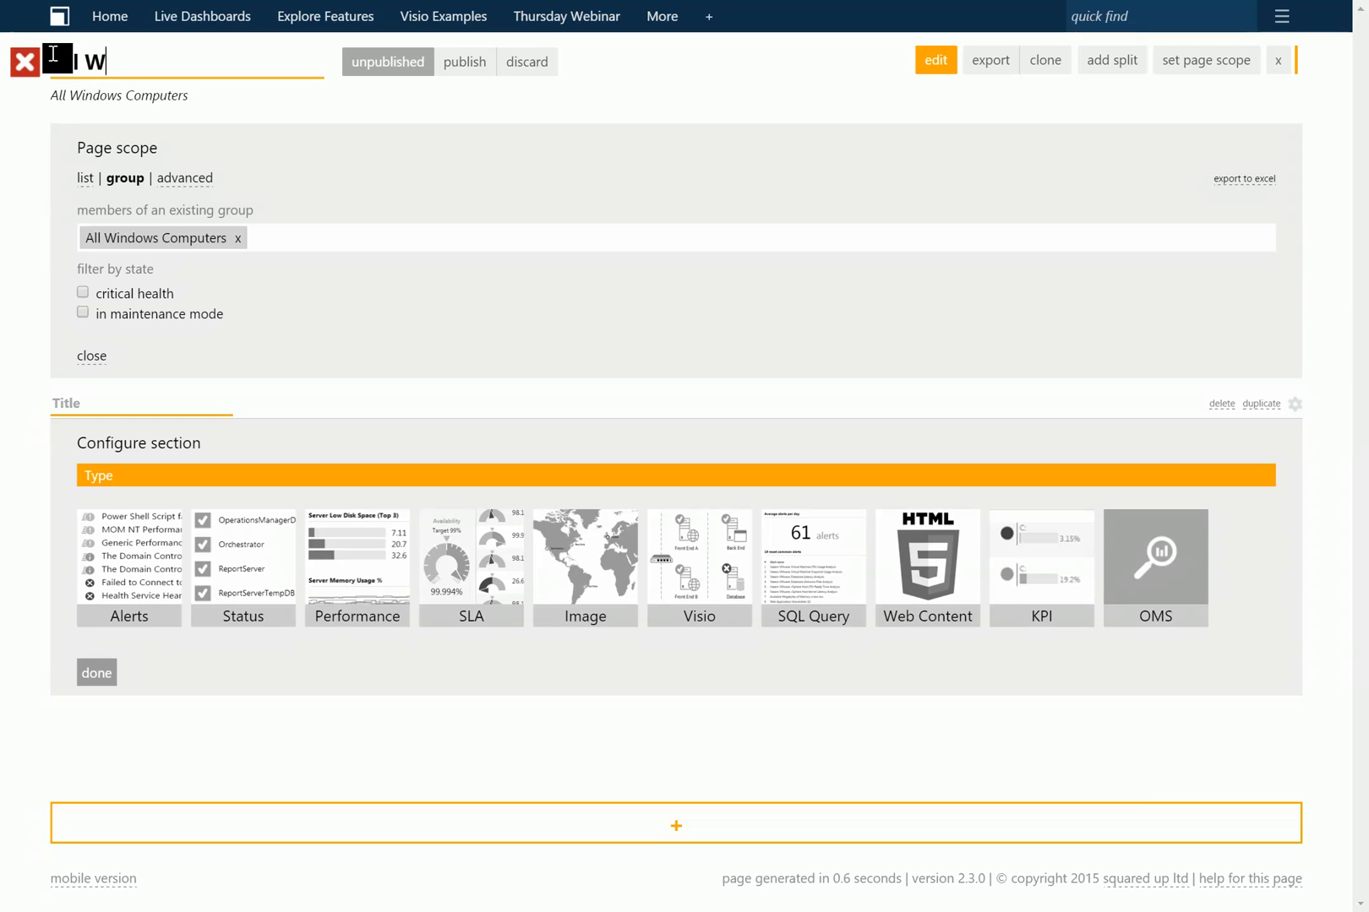
type("indows - D")
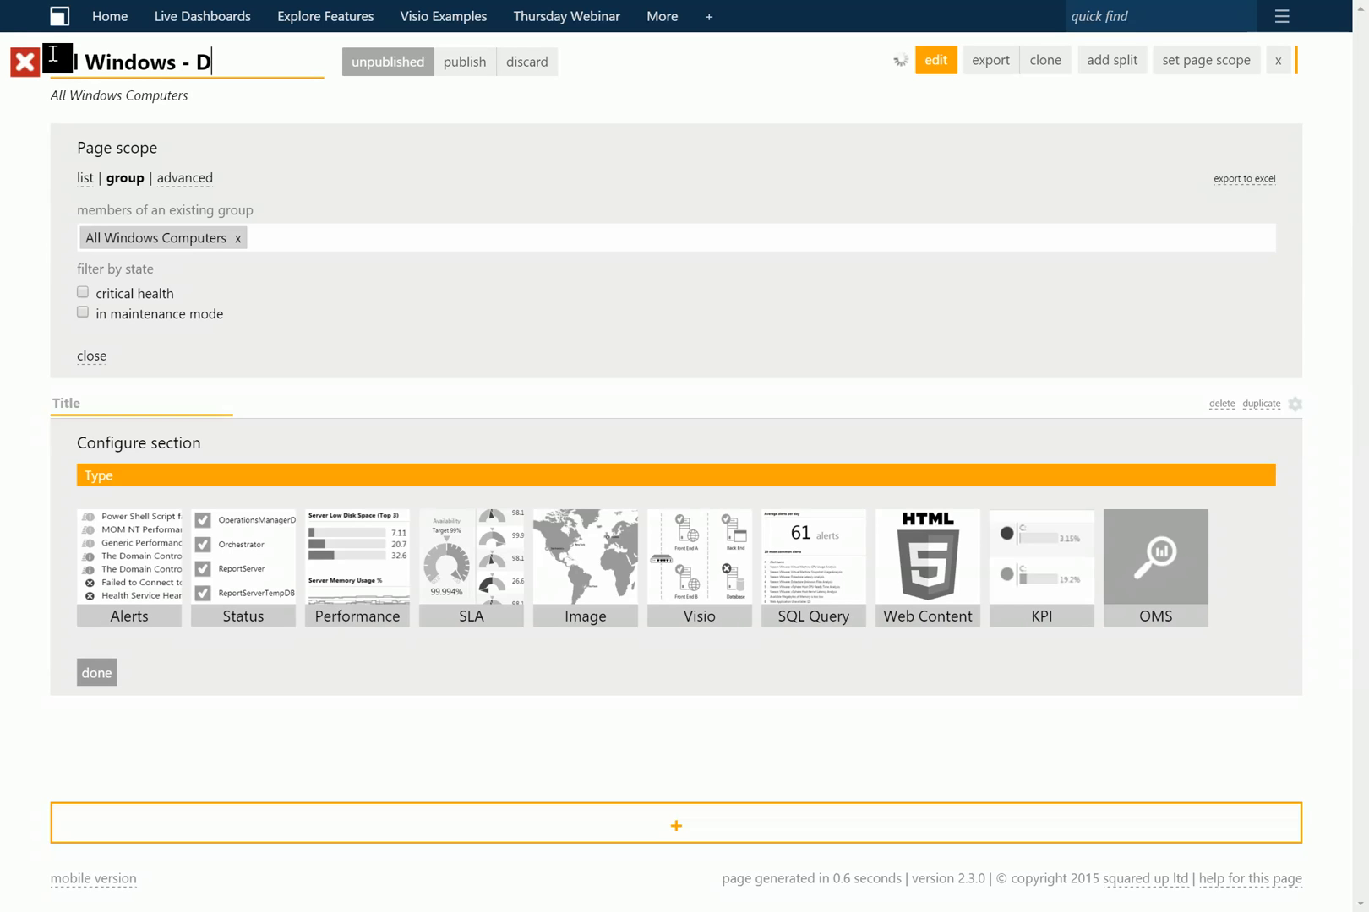
type("ashboard Tutoriasl")
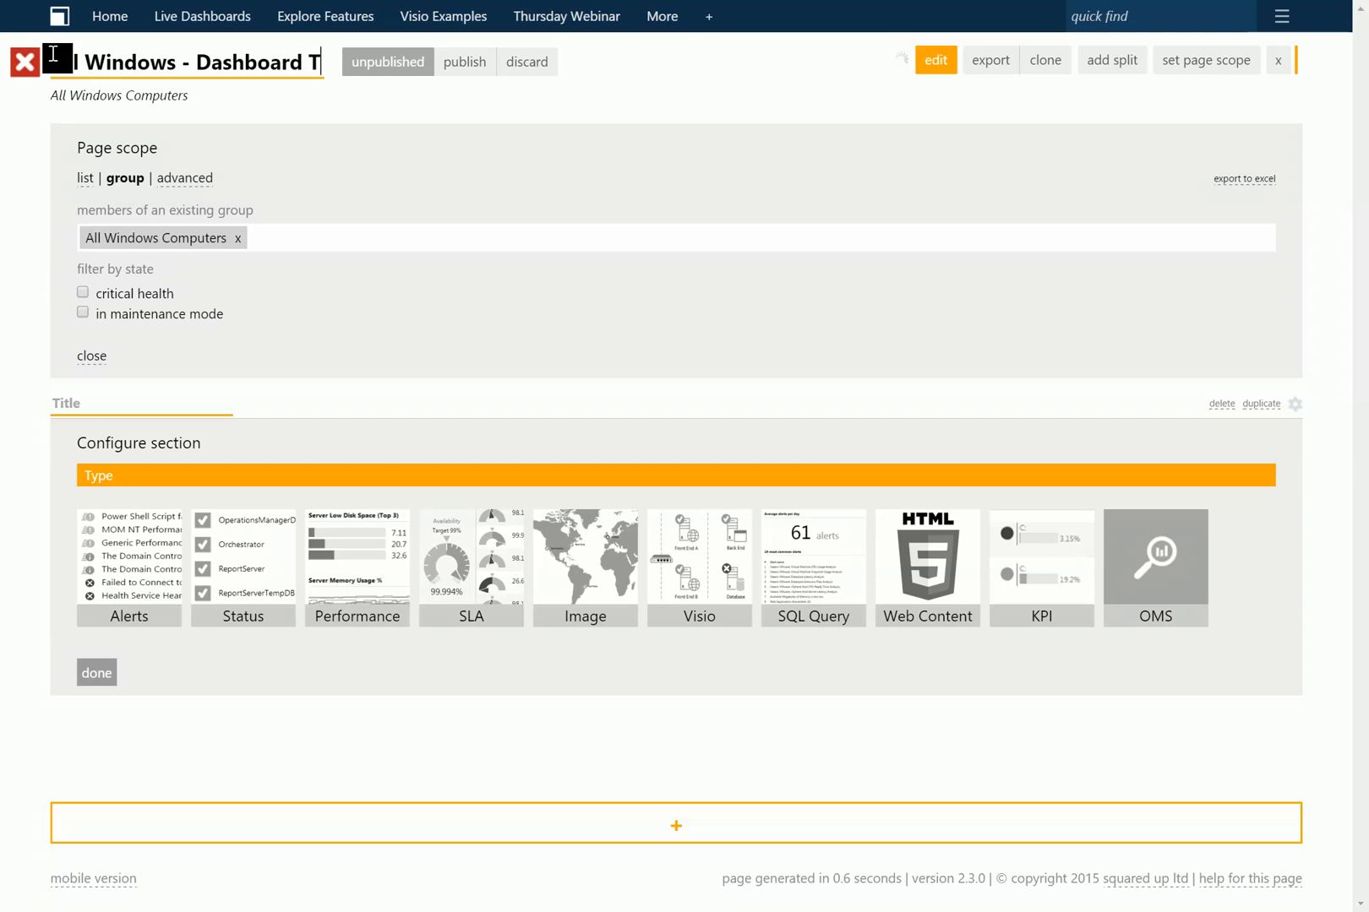
key("BackSpace")
key("BackSpace")
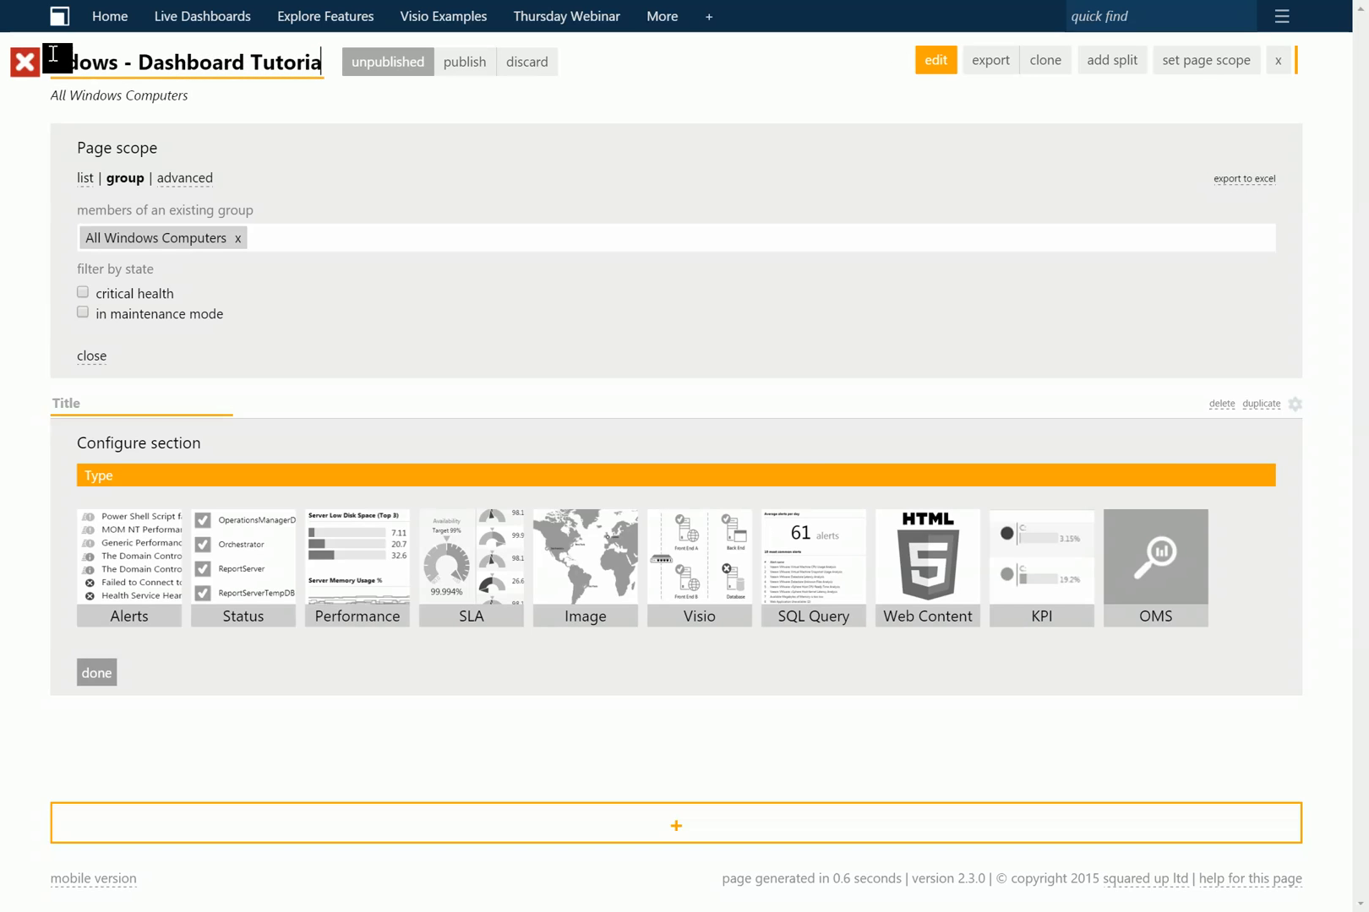
type("l")
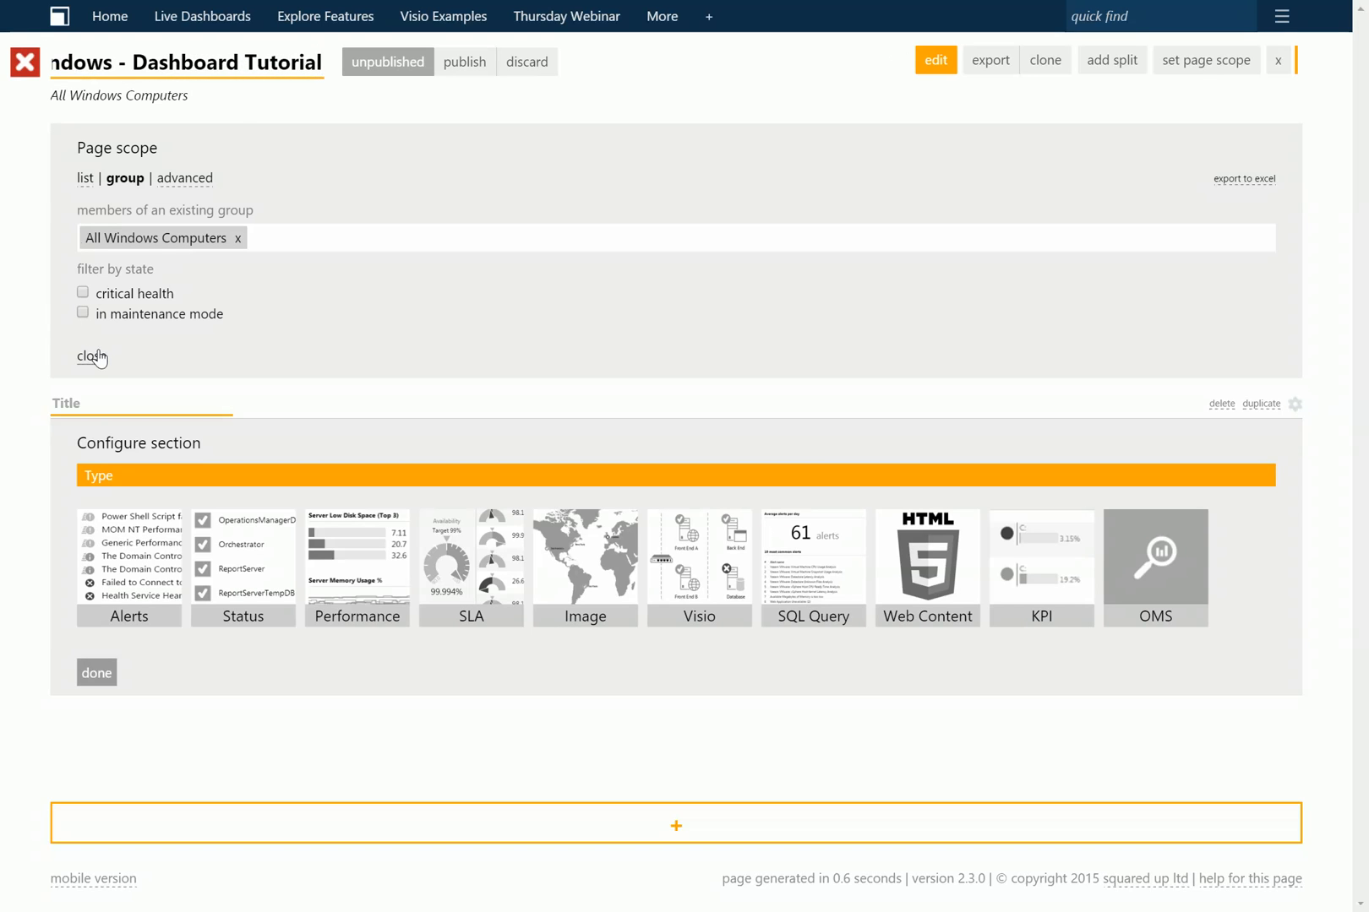
left_click(95, 353)
Title the first section "Alerts" and make it an Alerts section that uses the page scope
left_click(92, 128)
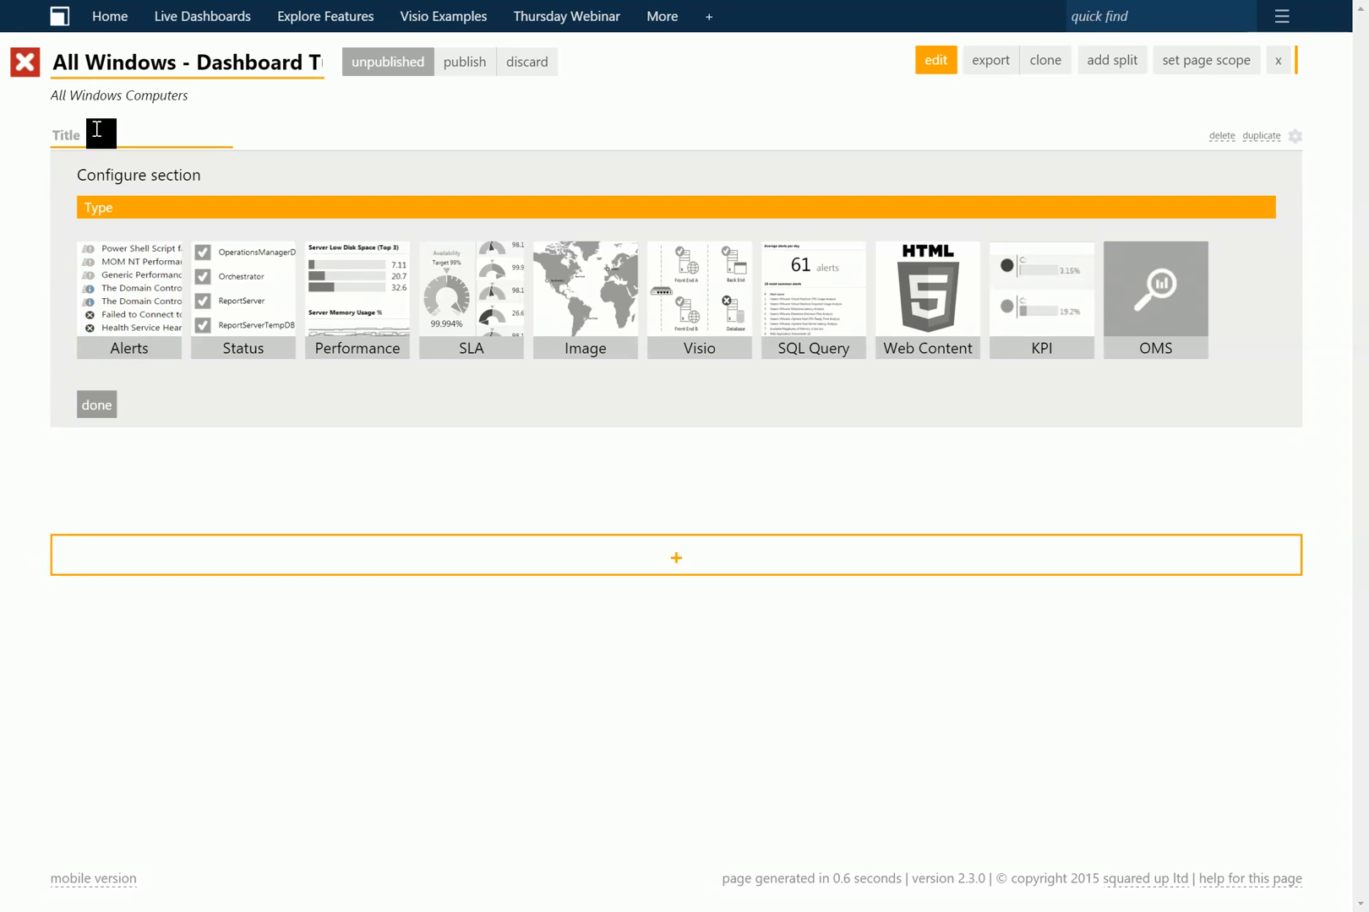
type("Alerts")
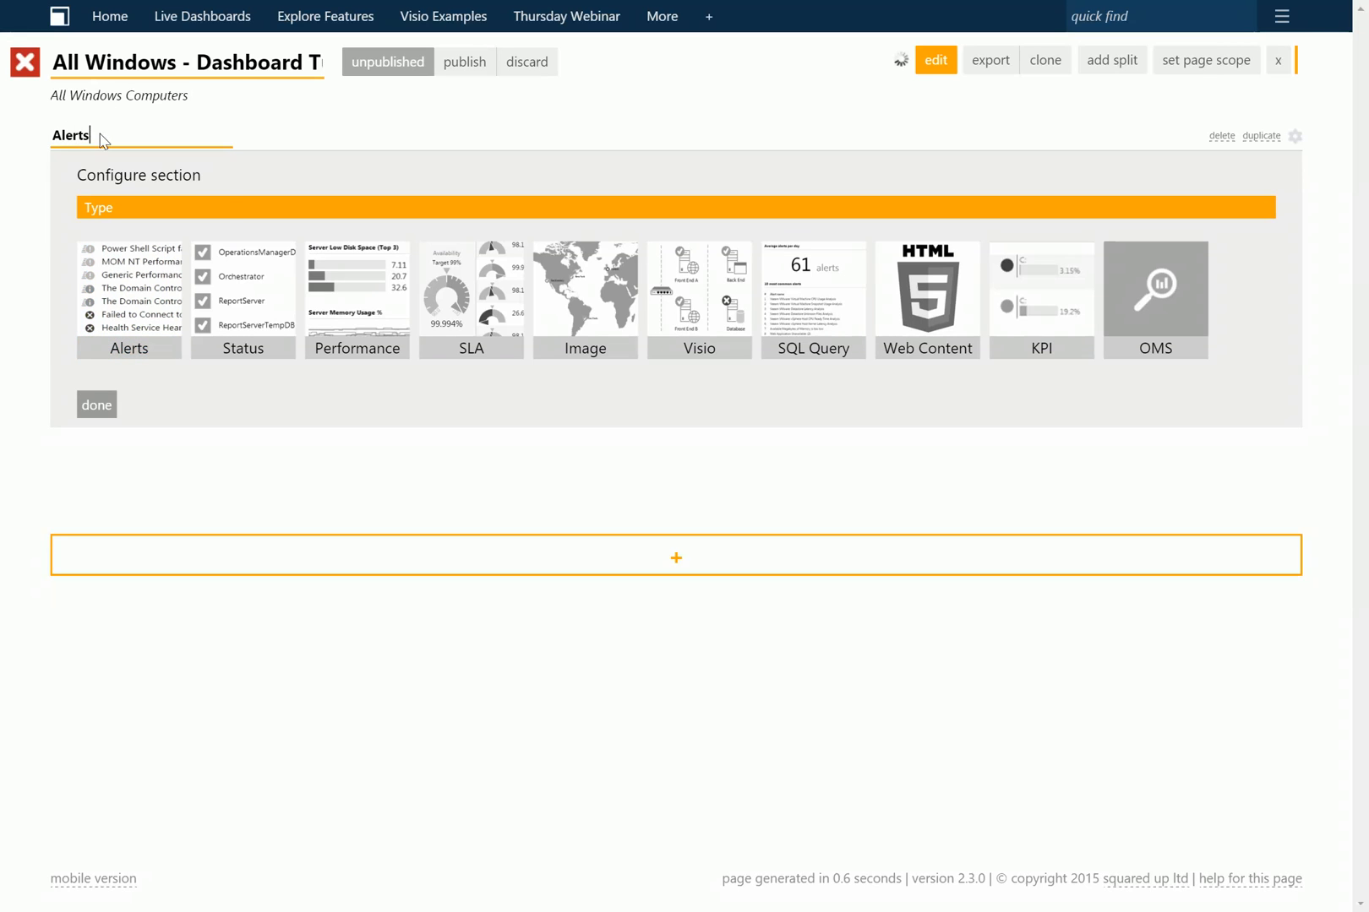
left_click(116, 299)
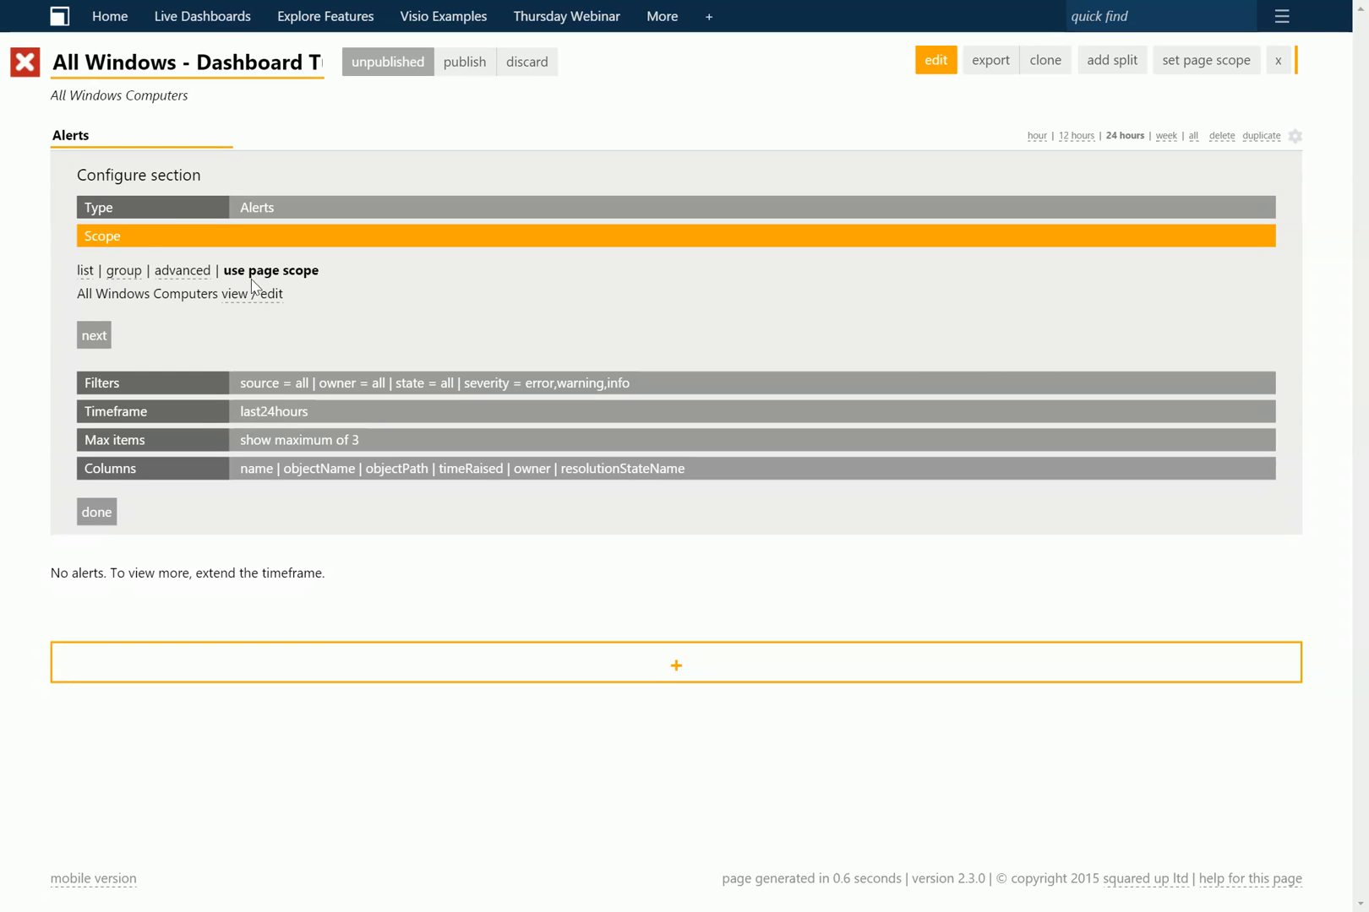
left_click(104, 342)
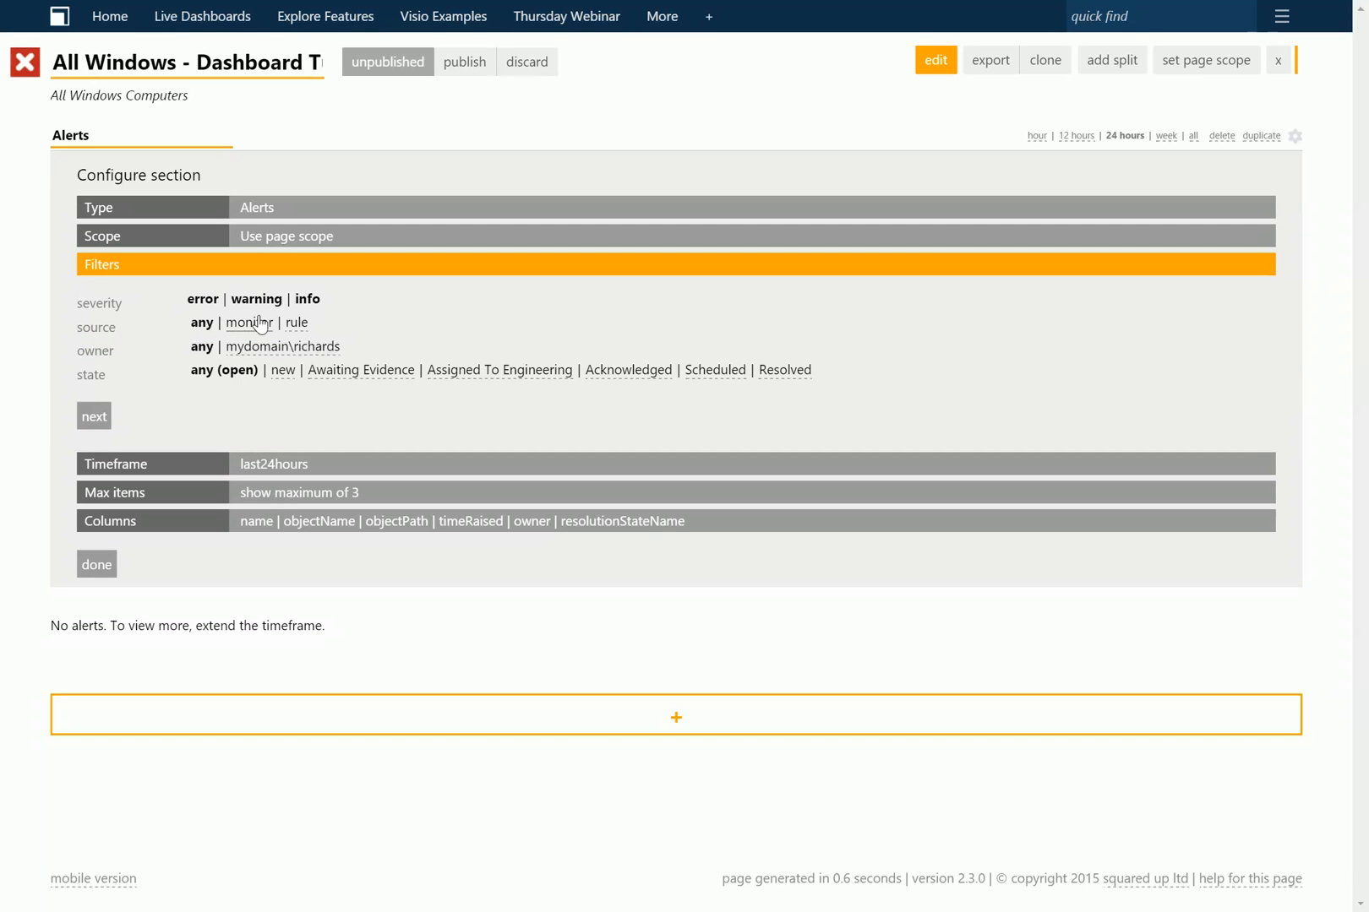
Try filtering the alerts to error and warning severity with monitor as the source
left_click(311, 301)
left_click(243, 330)
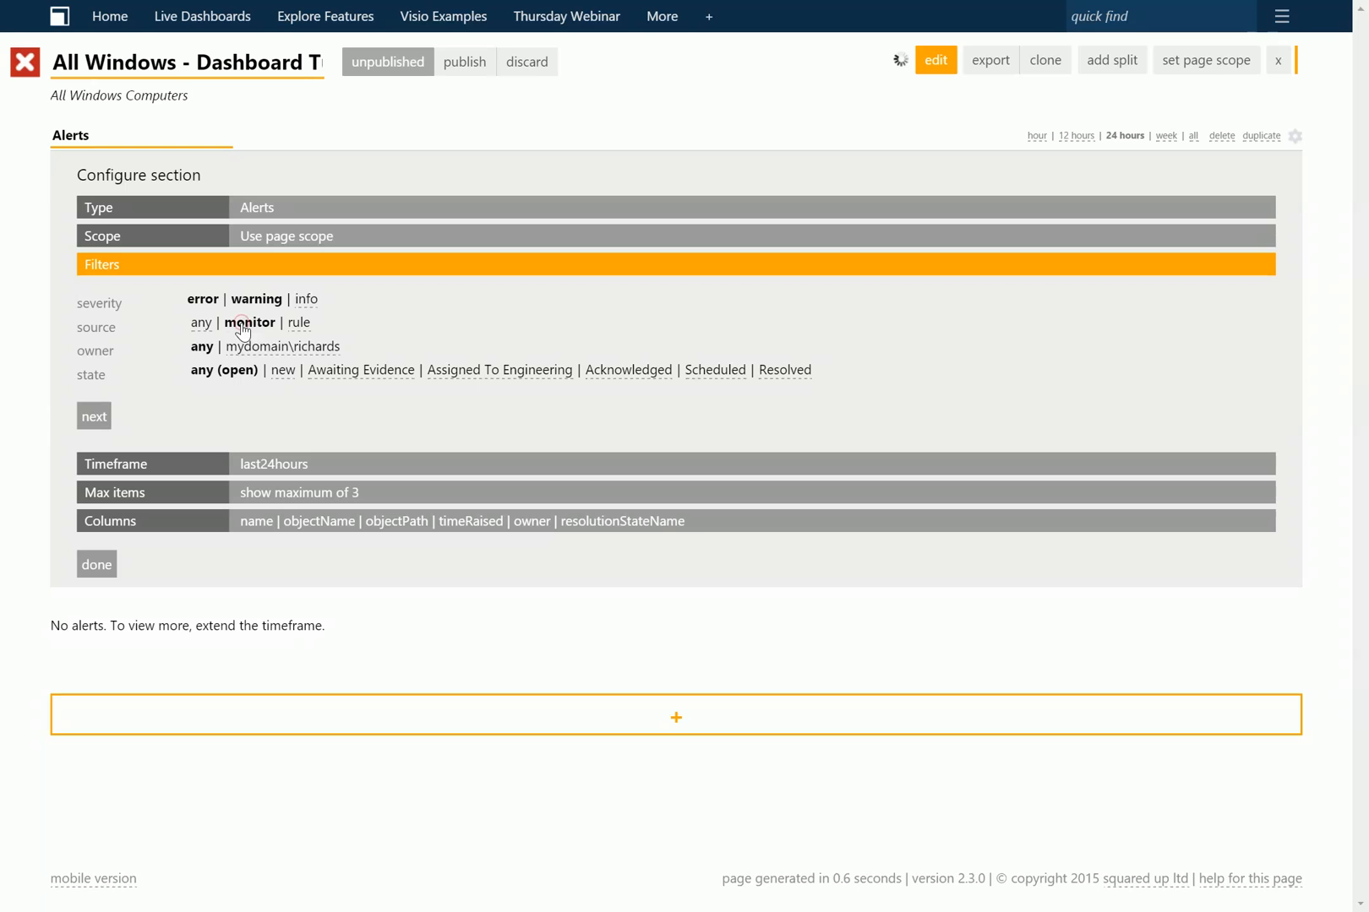
Set the Alerts section's timeframe to all and limit it to a maximum of 5 items
left_click(102, 429)
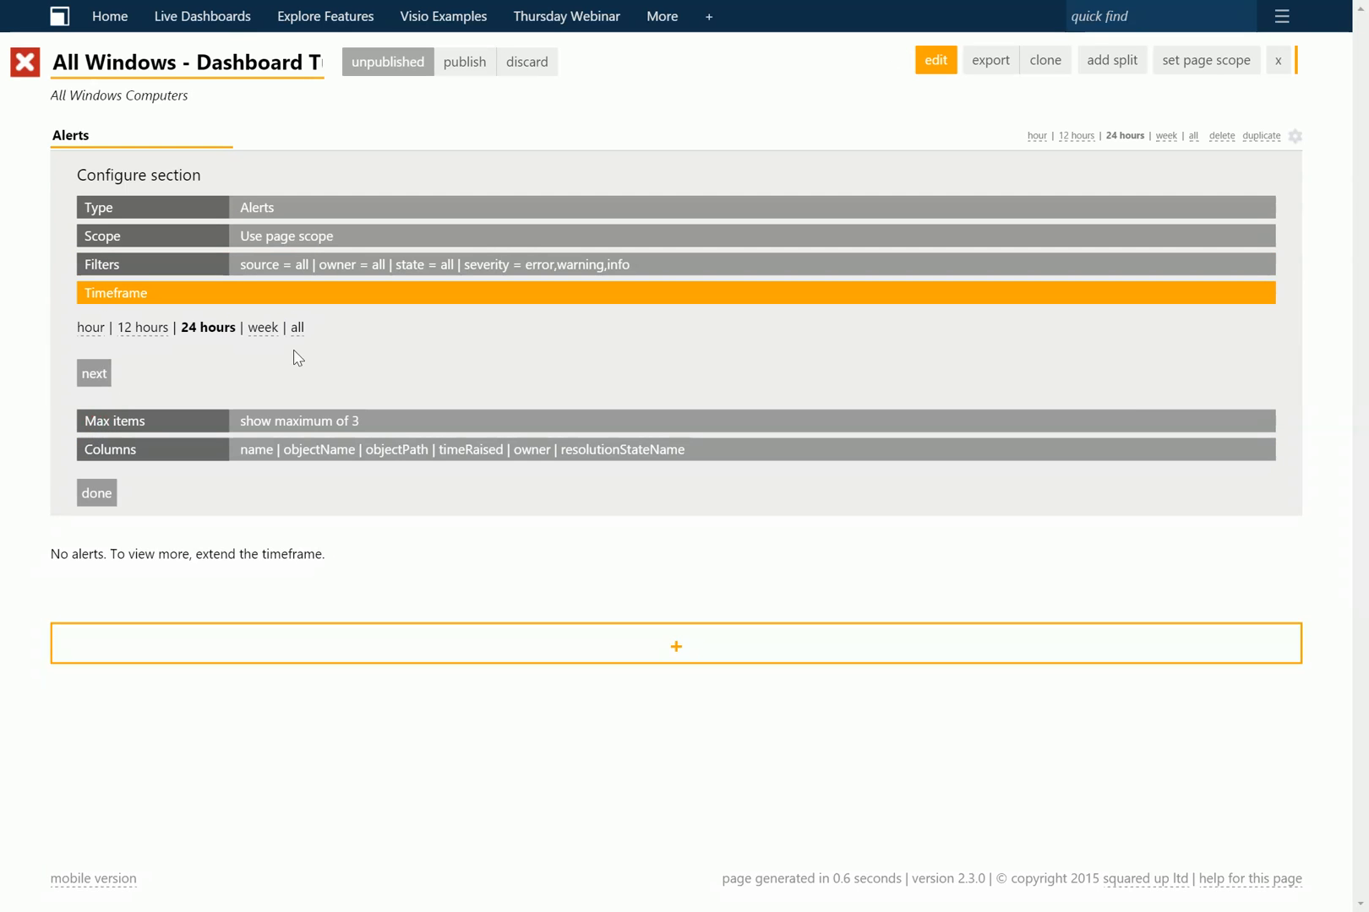
left_click(296, 328)
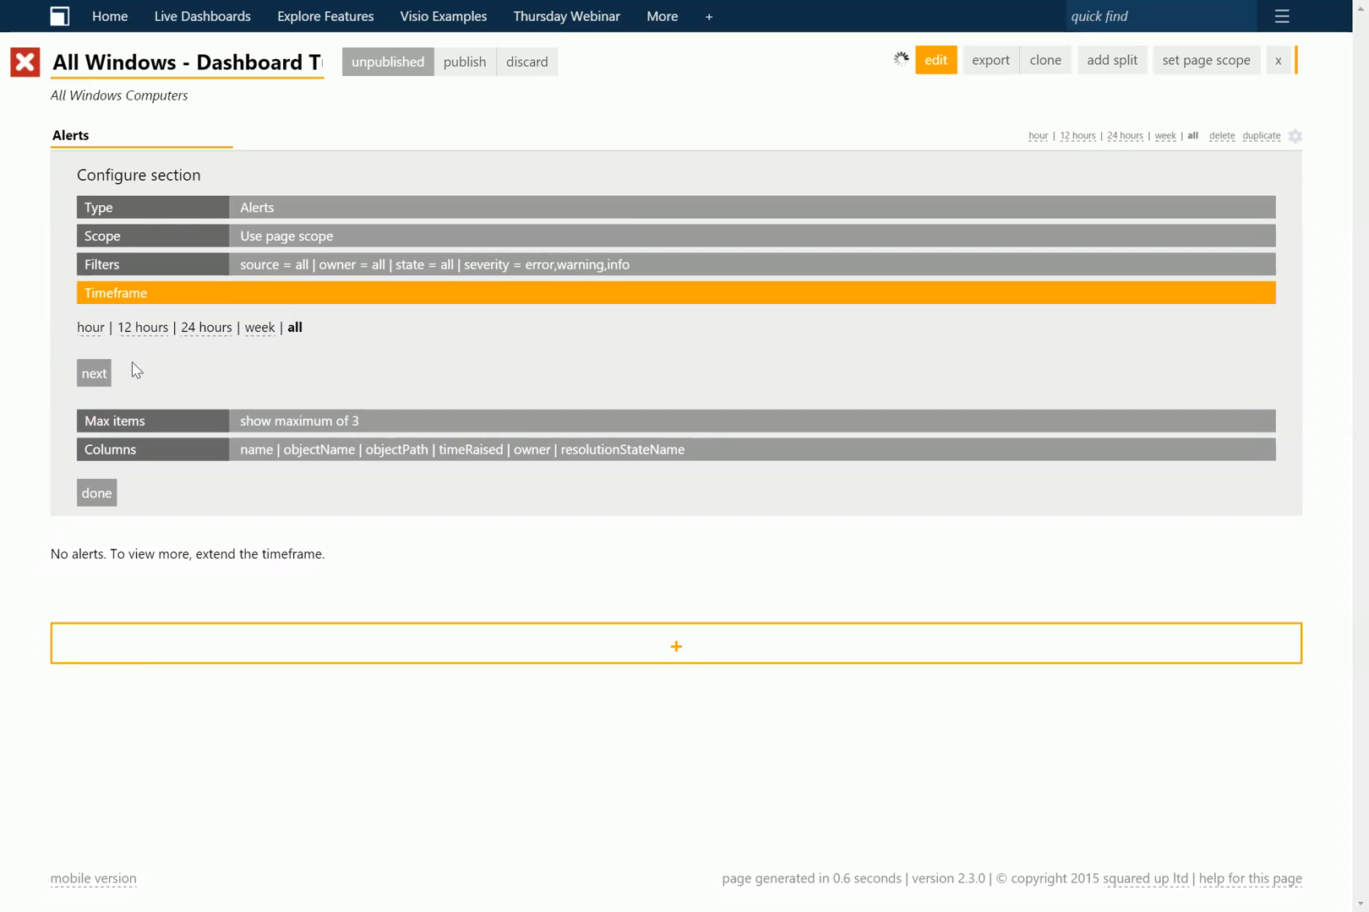
left_click(94, 372)
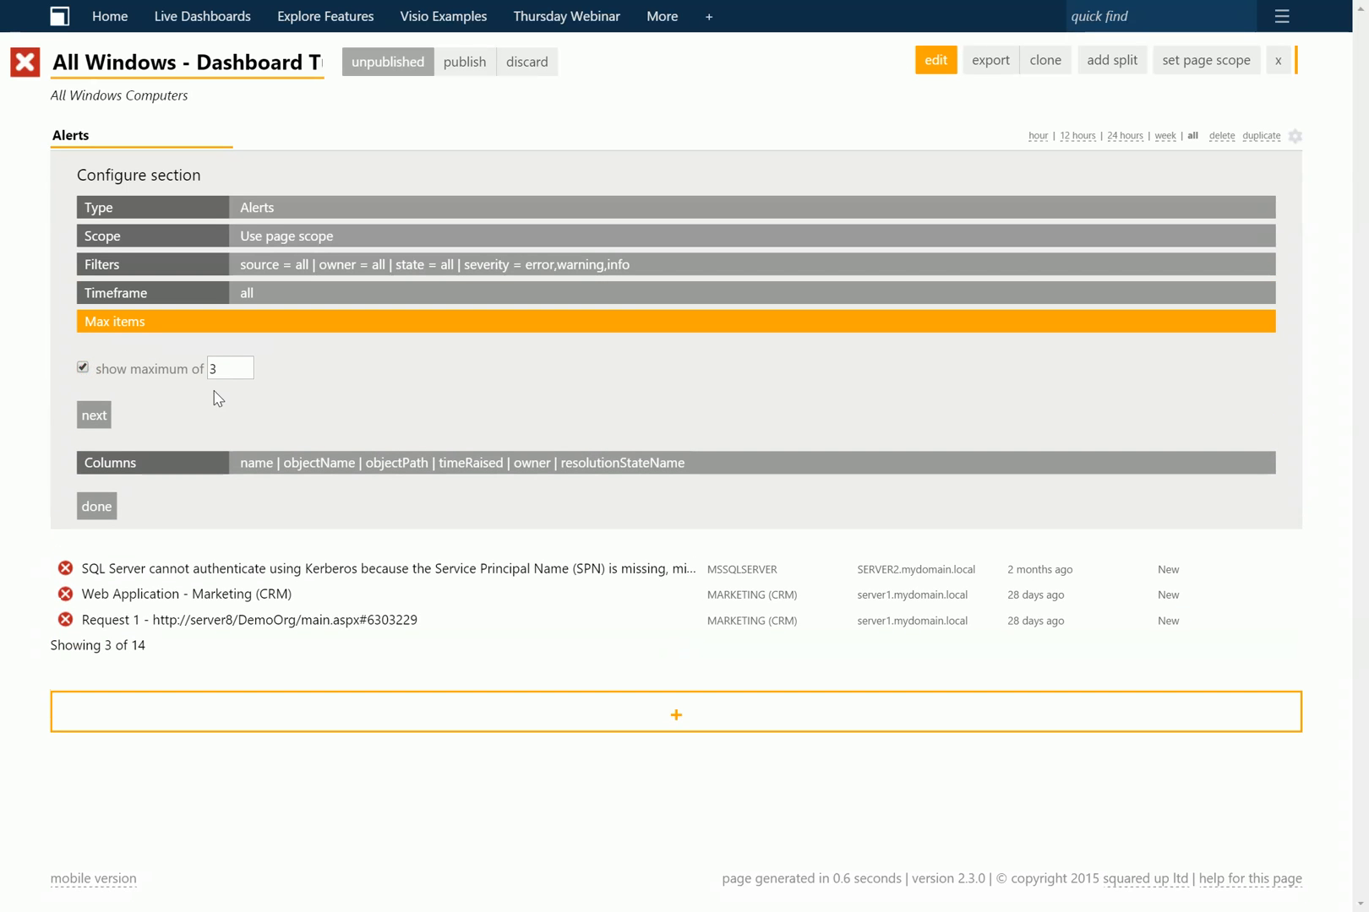
left_click(245, 364)
left_click(245, 363)
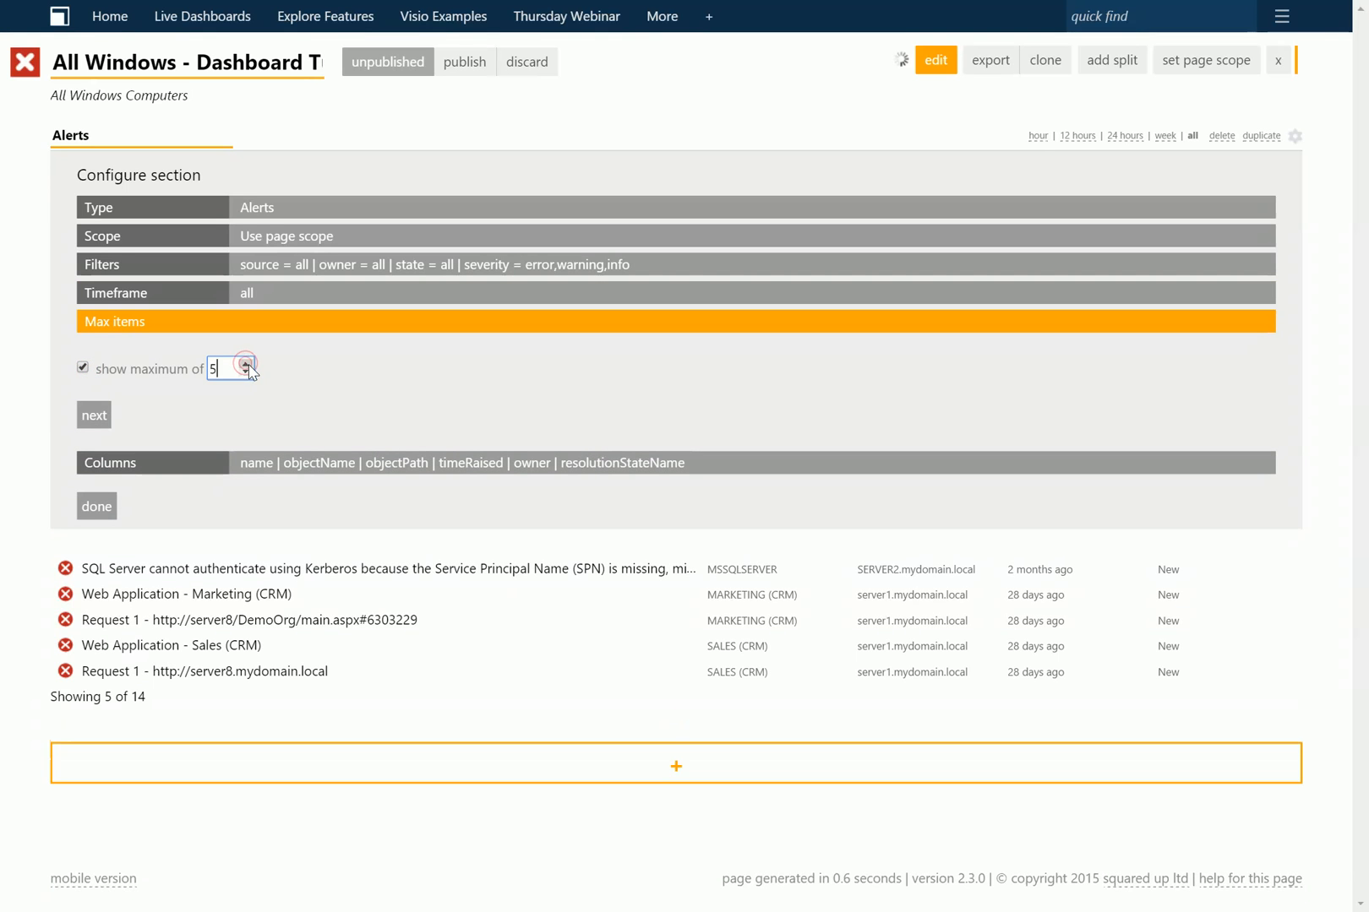
Move the owner column directly after name in the alert columns and delete the objectPath column
left_click(109, 420)
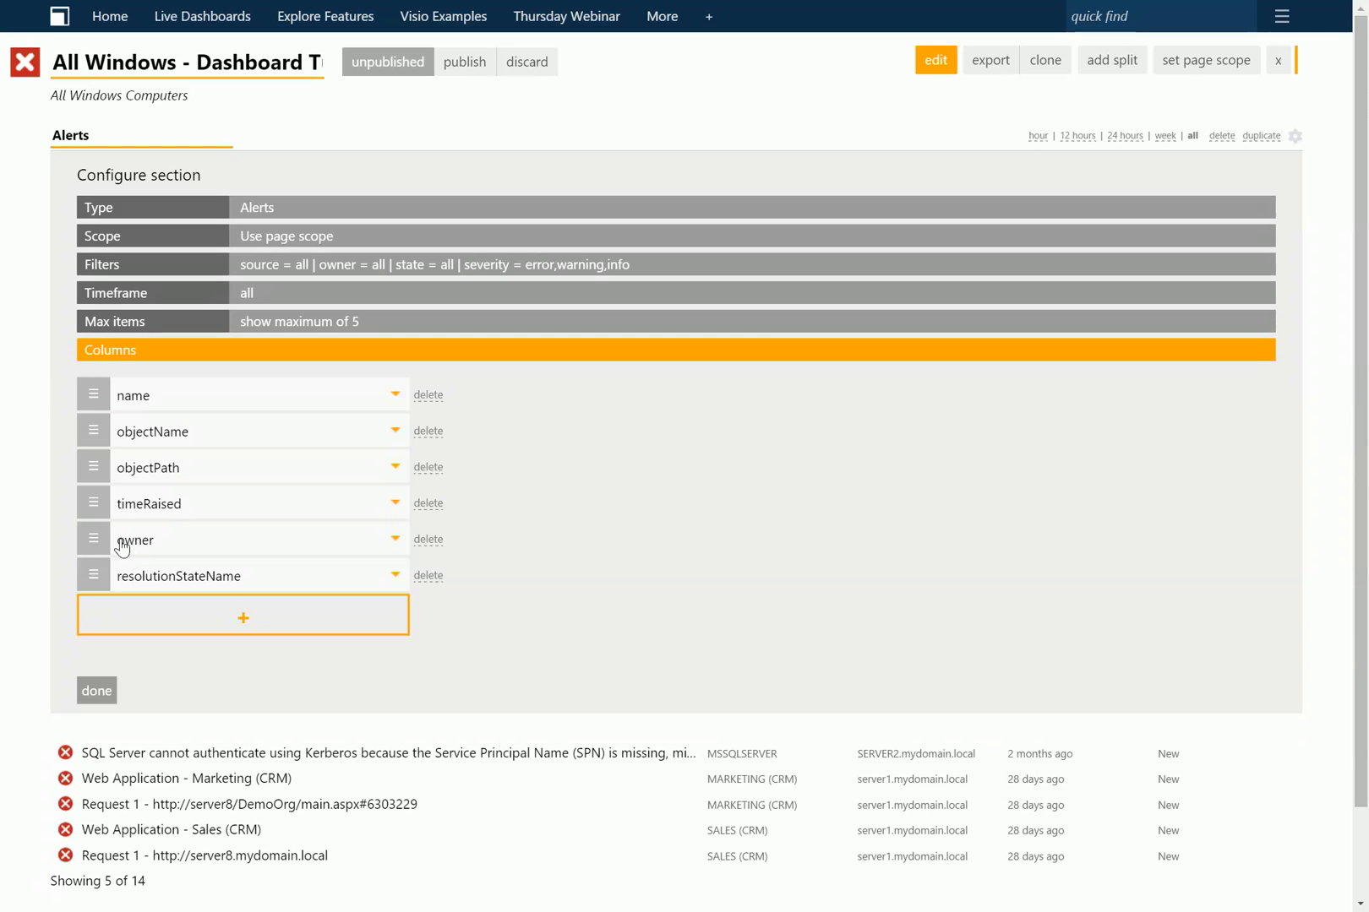
left_click_drag(102, 543, 100, 435)
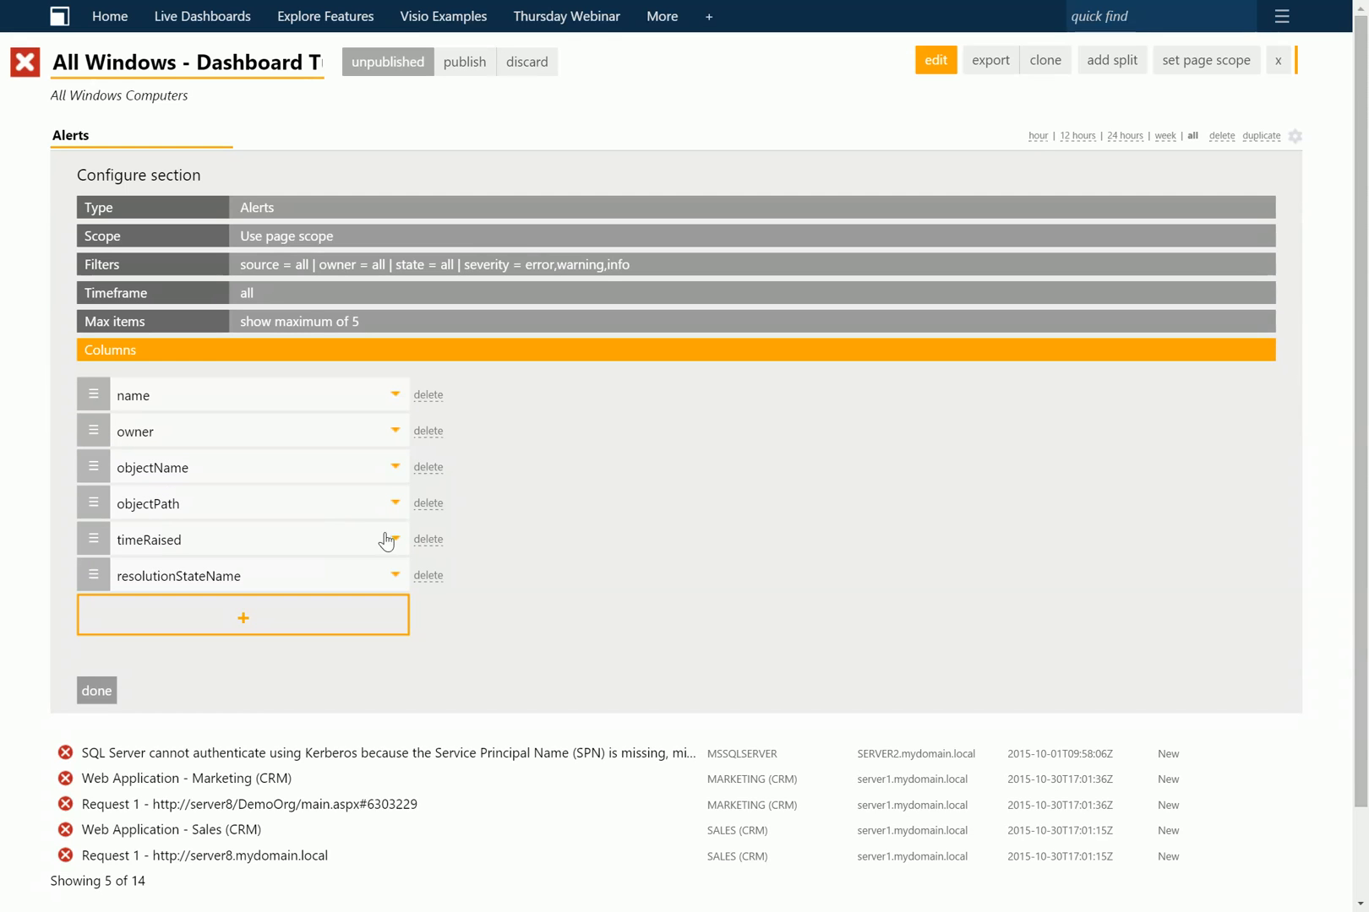
left_click(428, 505)
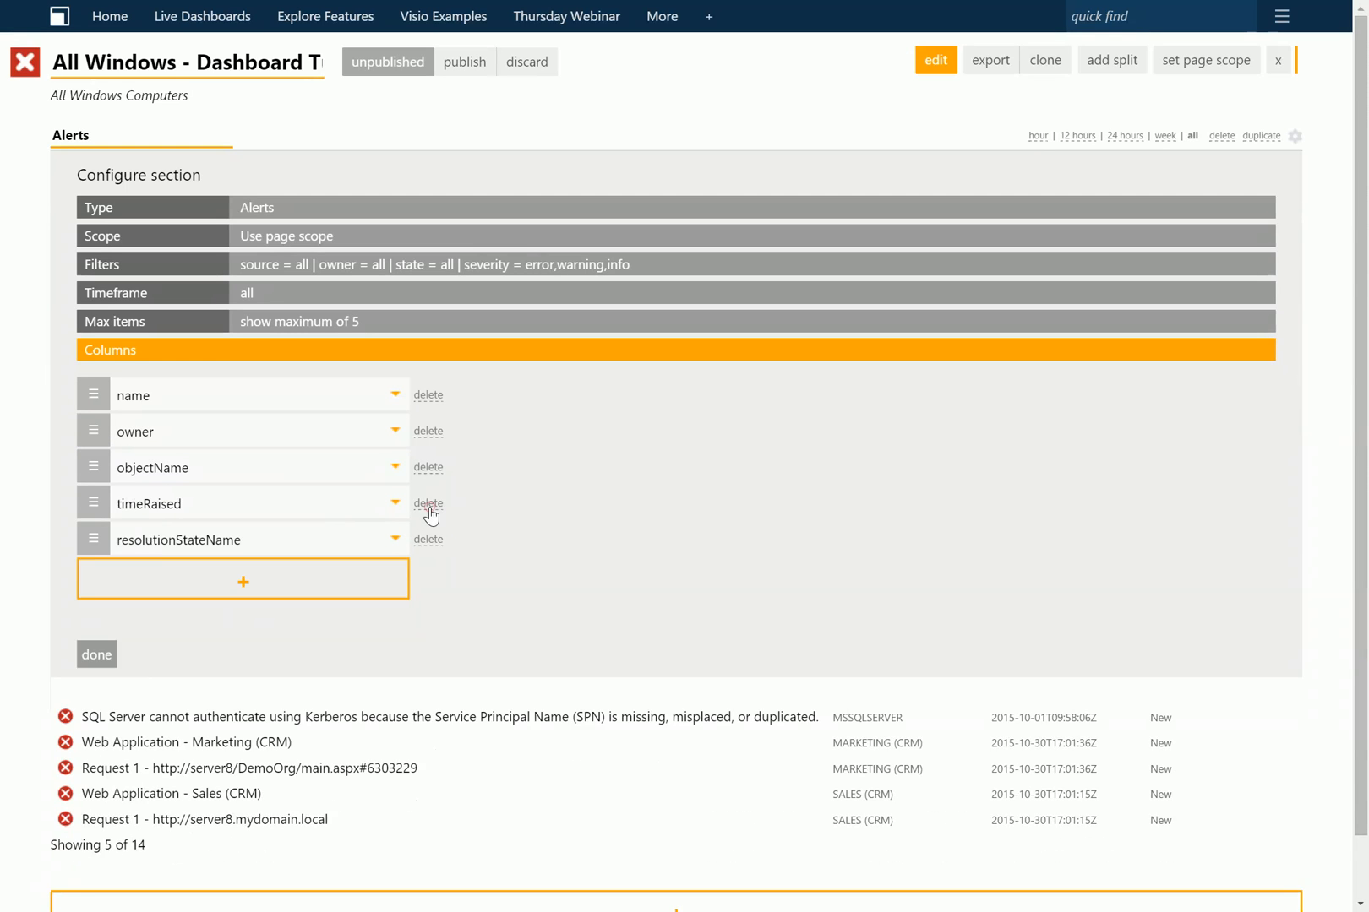
Add a priority column at the end of the alert columns and finish configuring the Alerts section
left_click(241, 588)
left_click(394, 576)
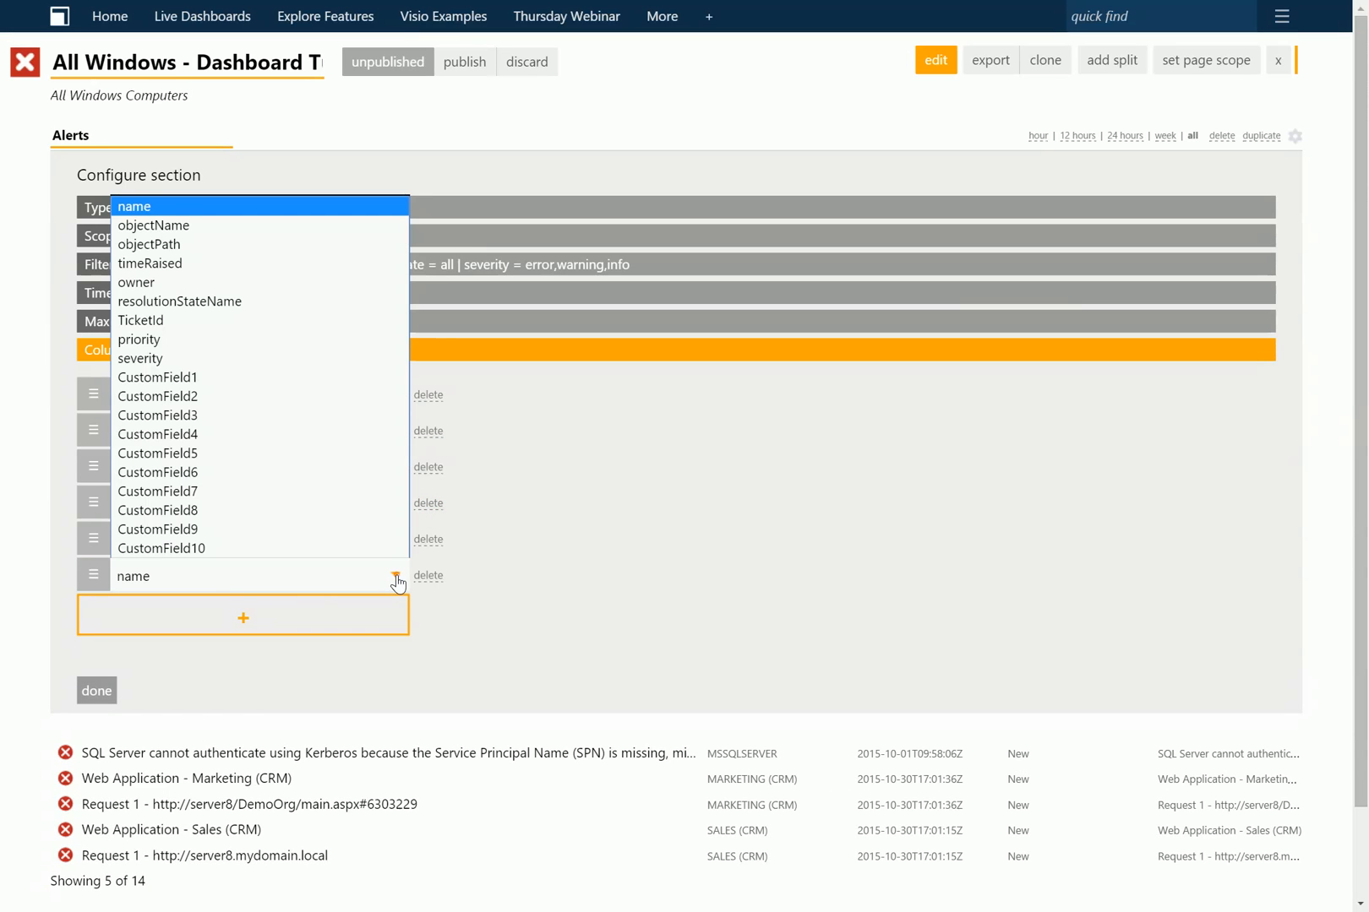
left_click(327, 344)
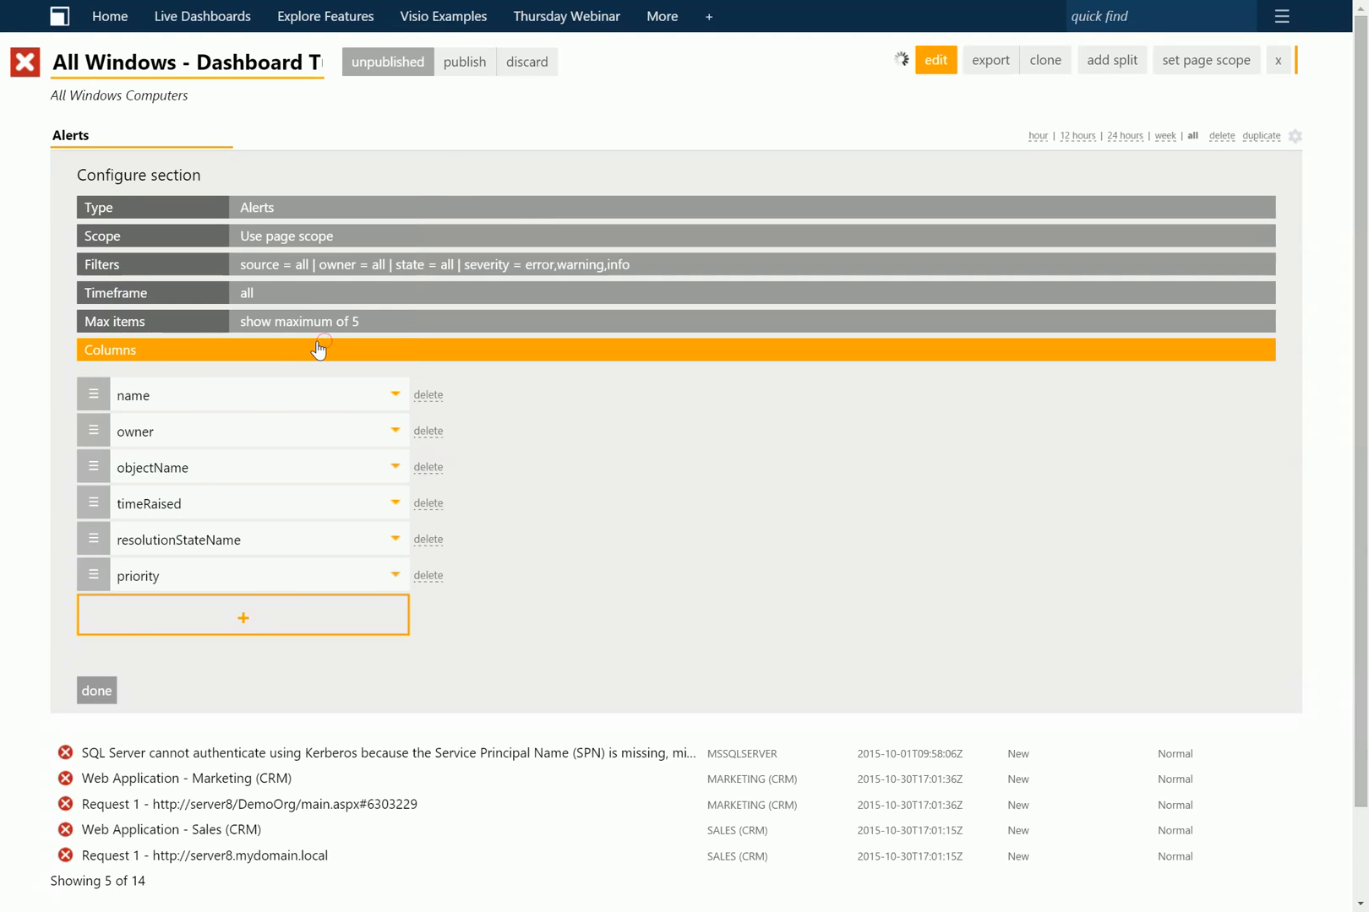
left_click(97, 691)
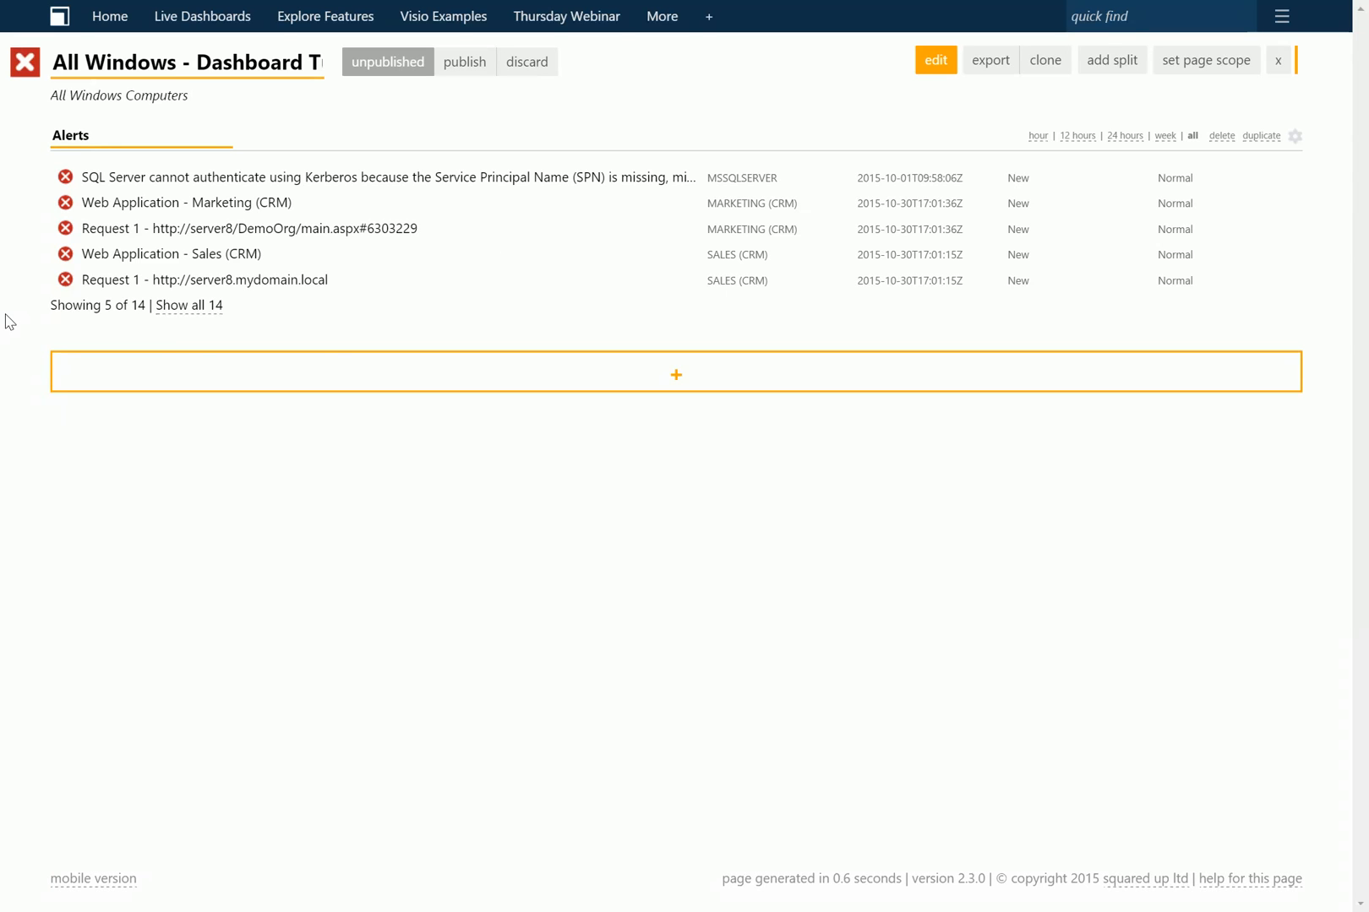
Expand the Alerts section to view all alerts, and collapse it back to the 5 most recent
left_click(194, 310)
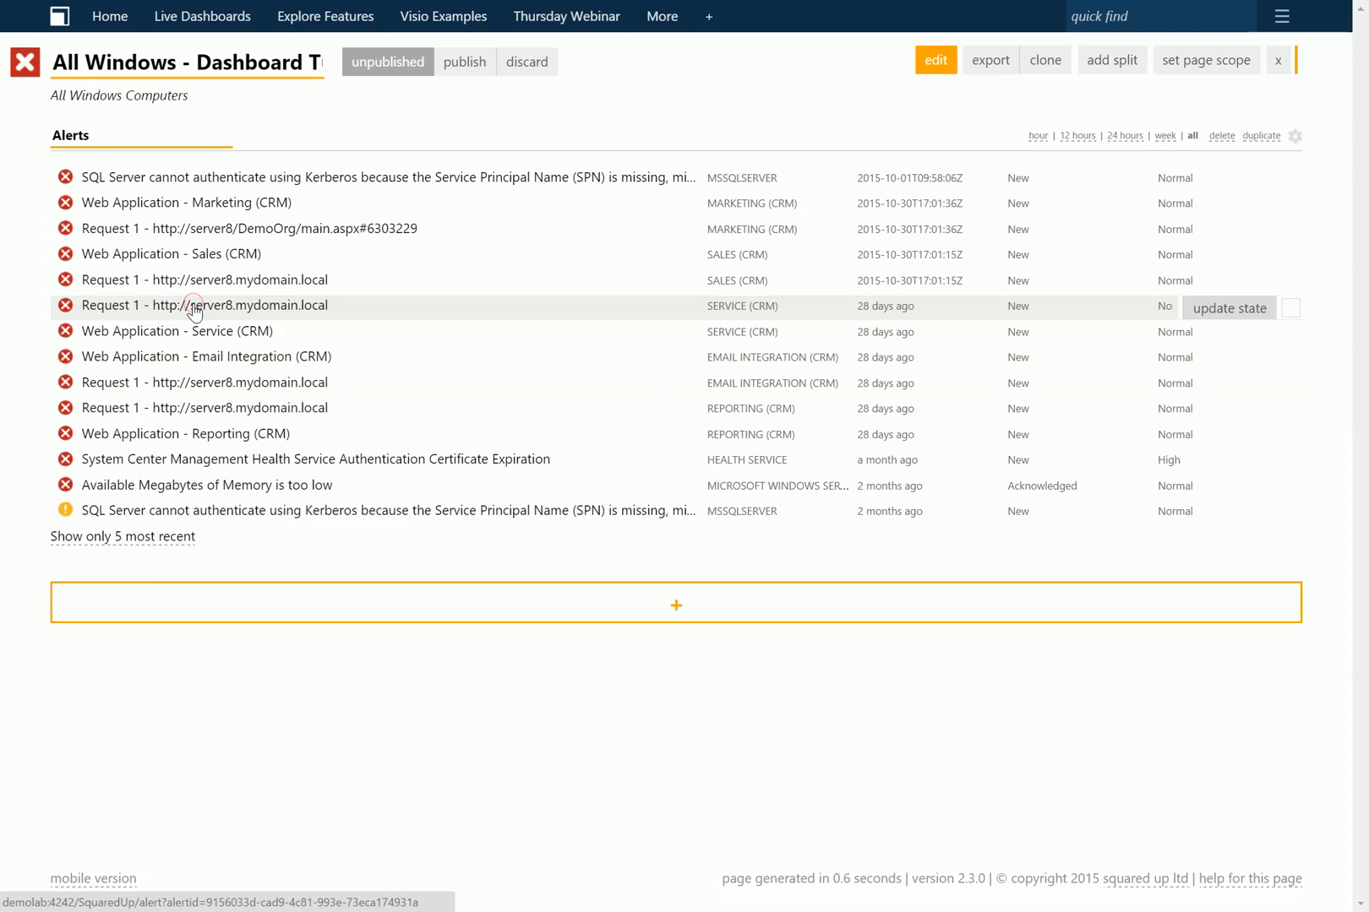
left_click(173, 540)
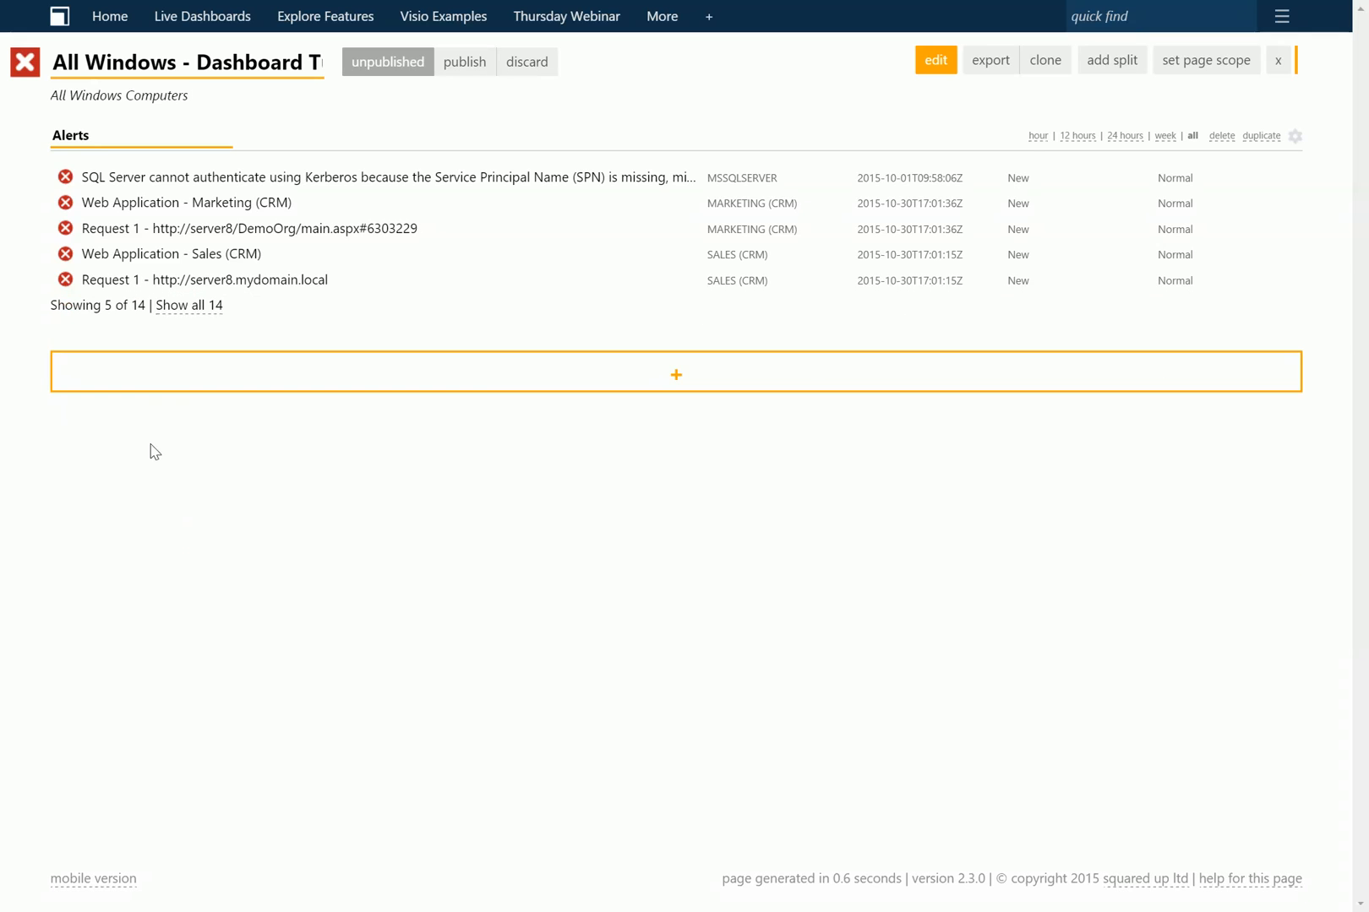
Add a Status-type section titled "Status" below the alerts, keeping the page scope and name as the label
left_click(667, 389)
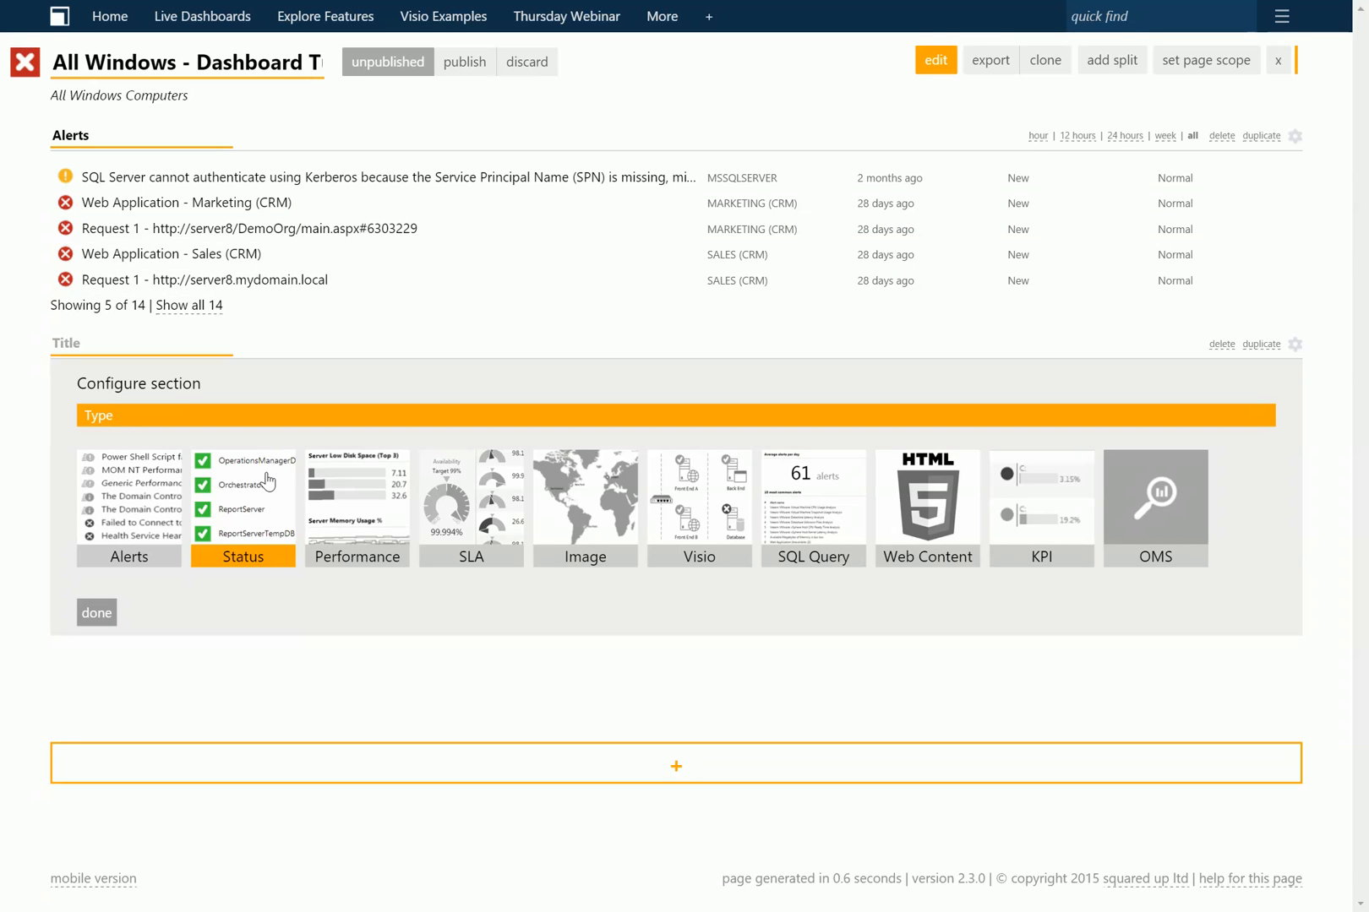
left_click(136, 336)
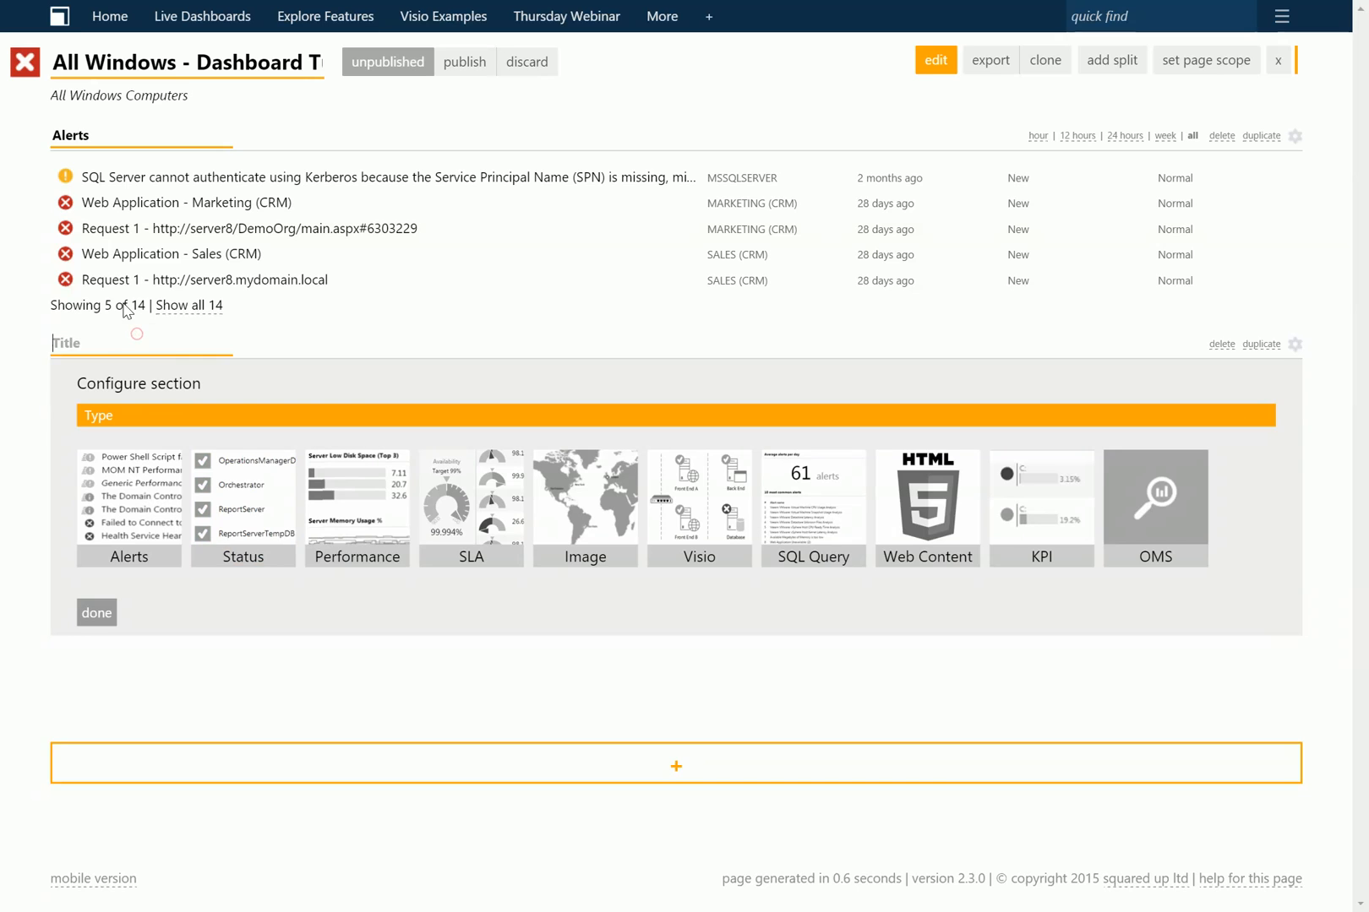
type("Status")
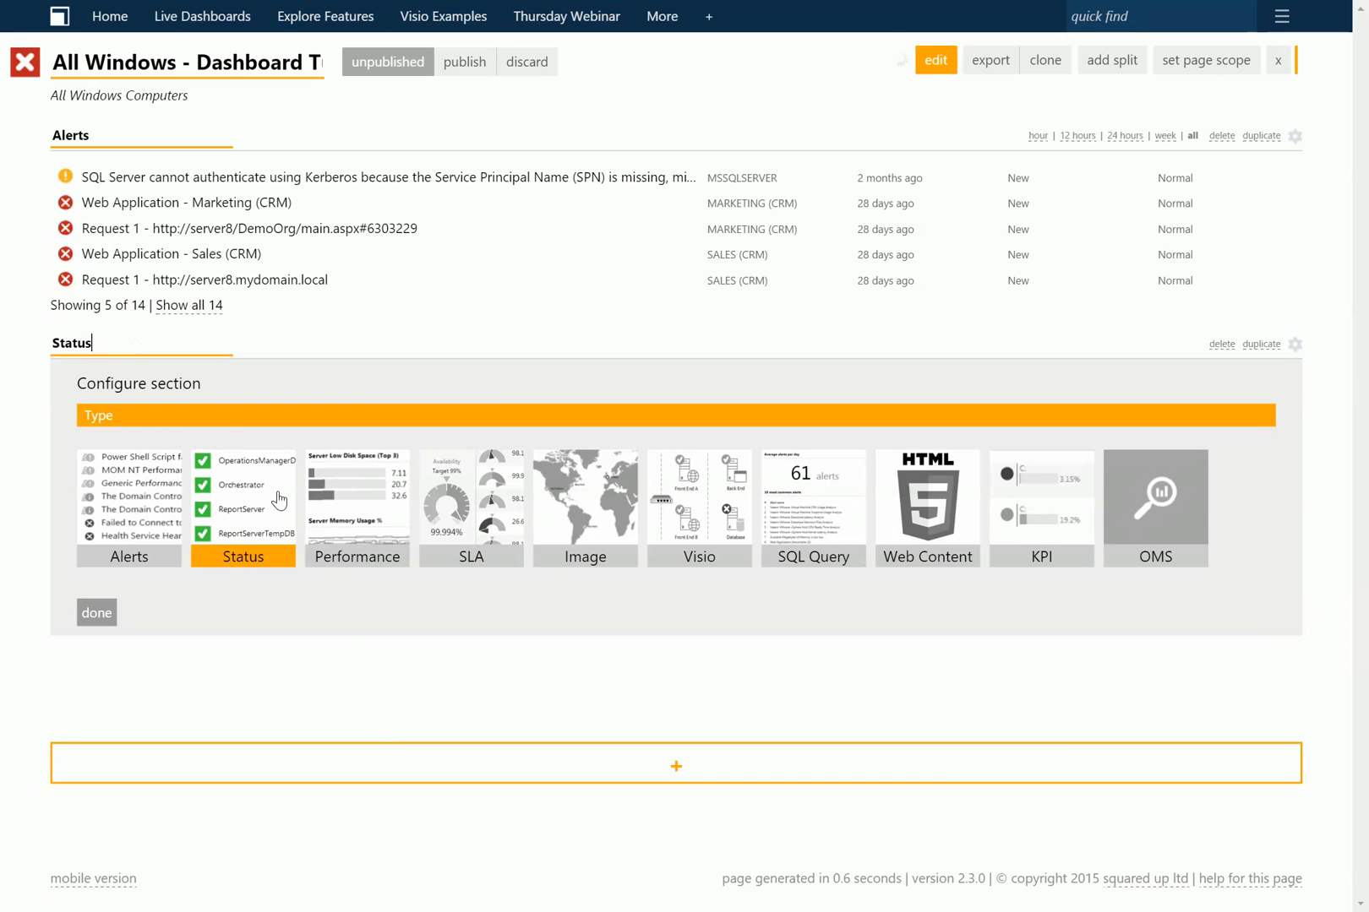
left_click(279, 501)
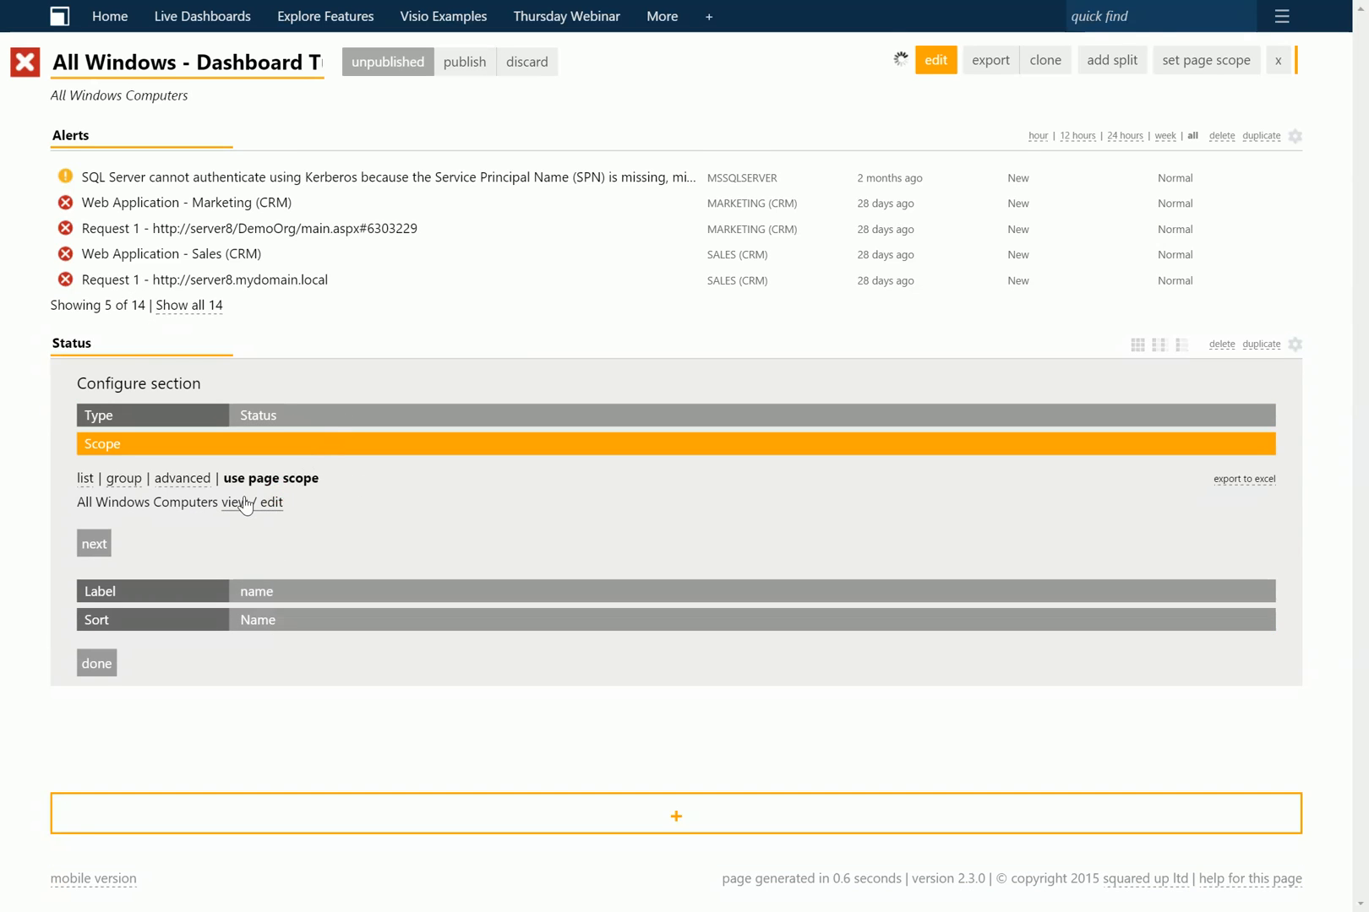
scroll(253, 504, "down", 1)
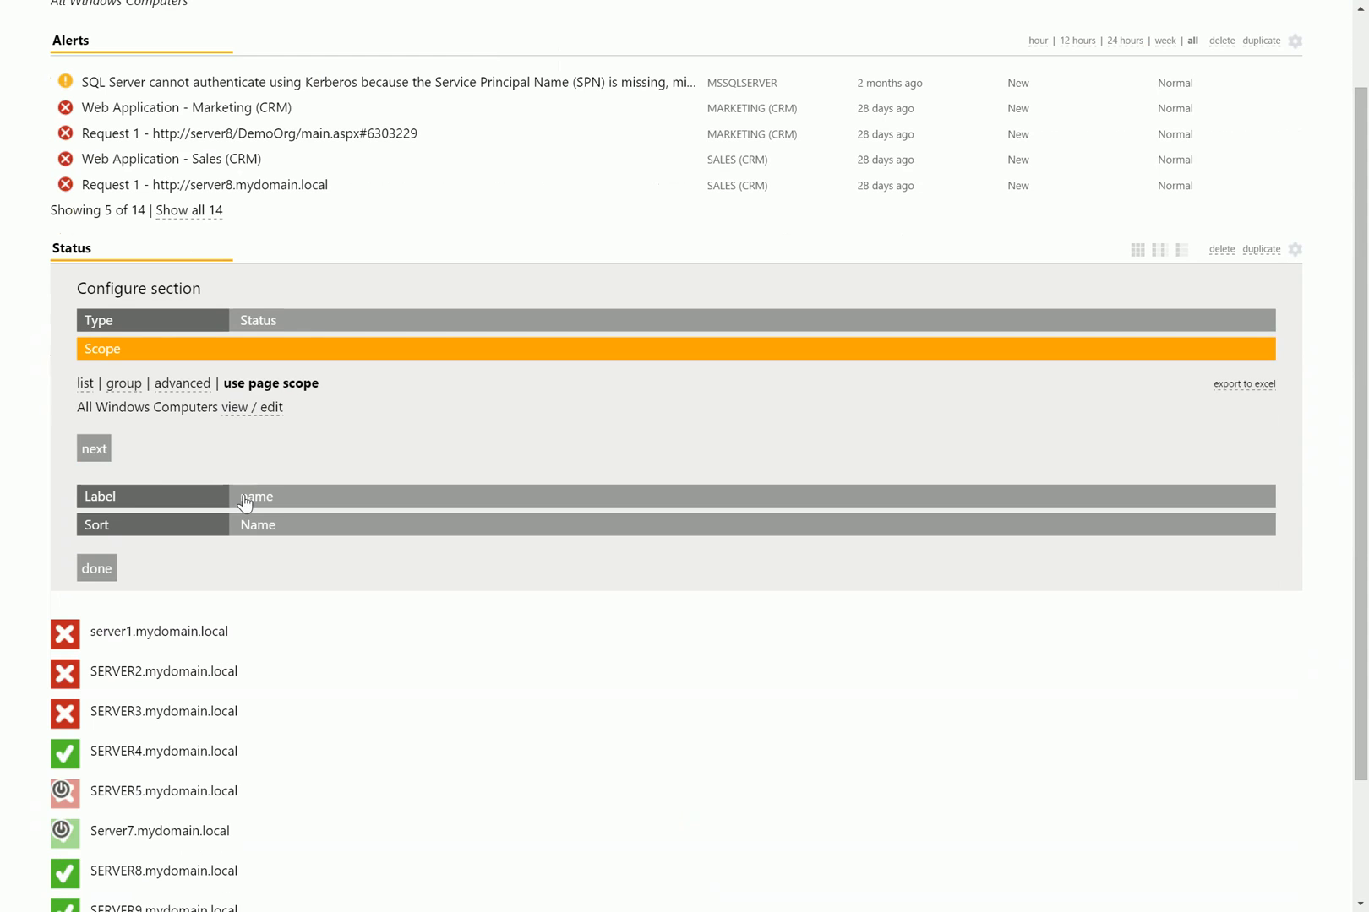
left_click(98, 456)
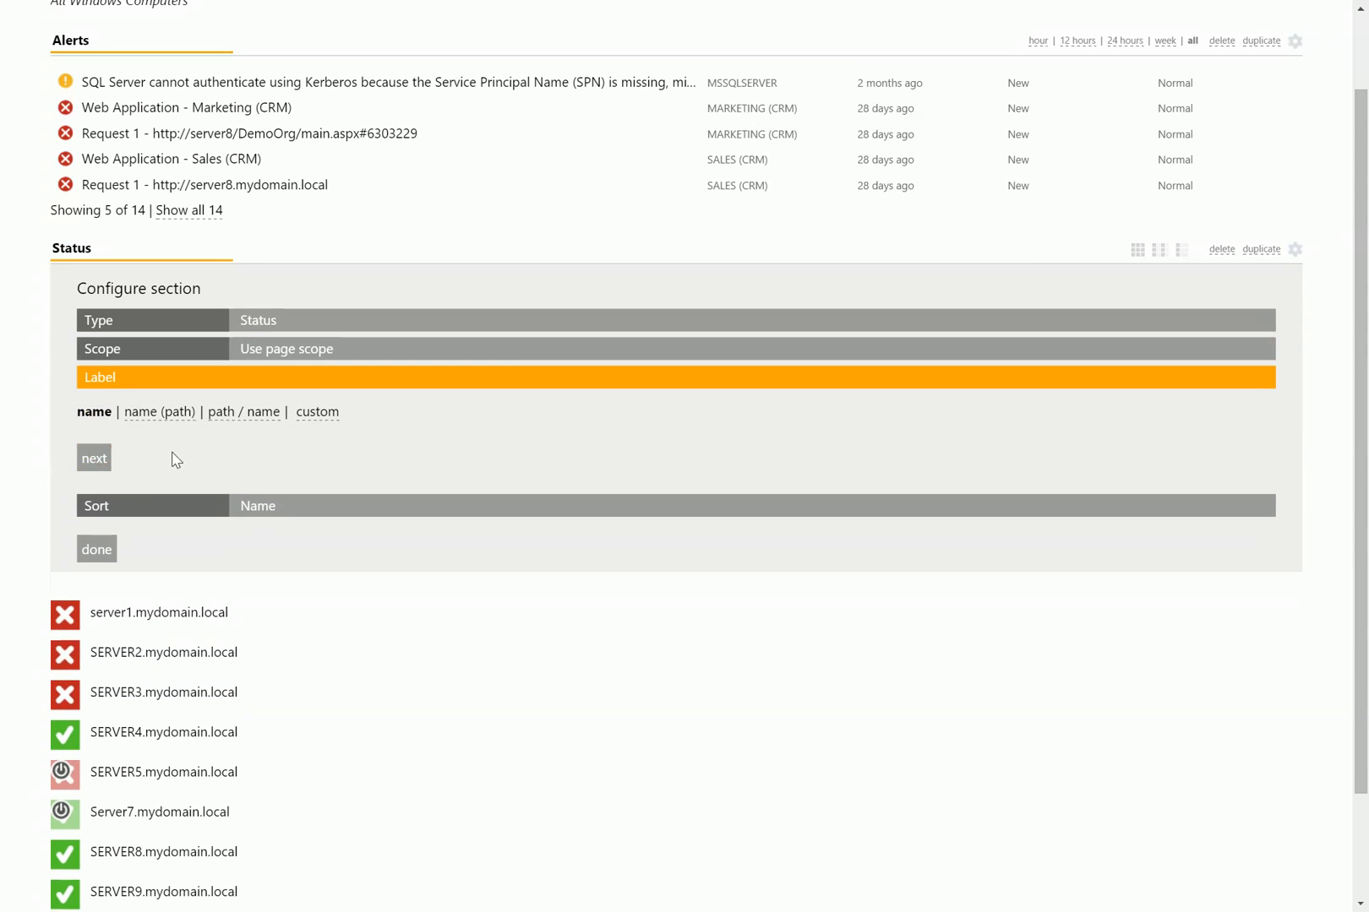
left_click(98, 461)
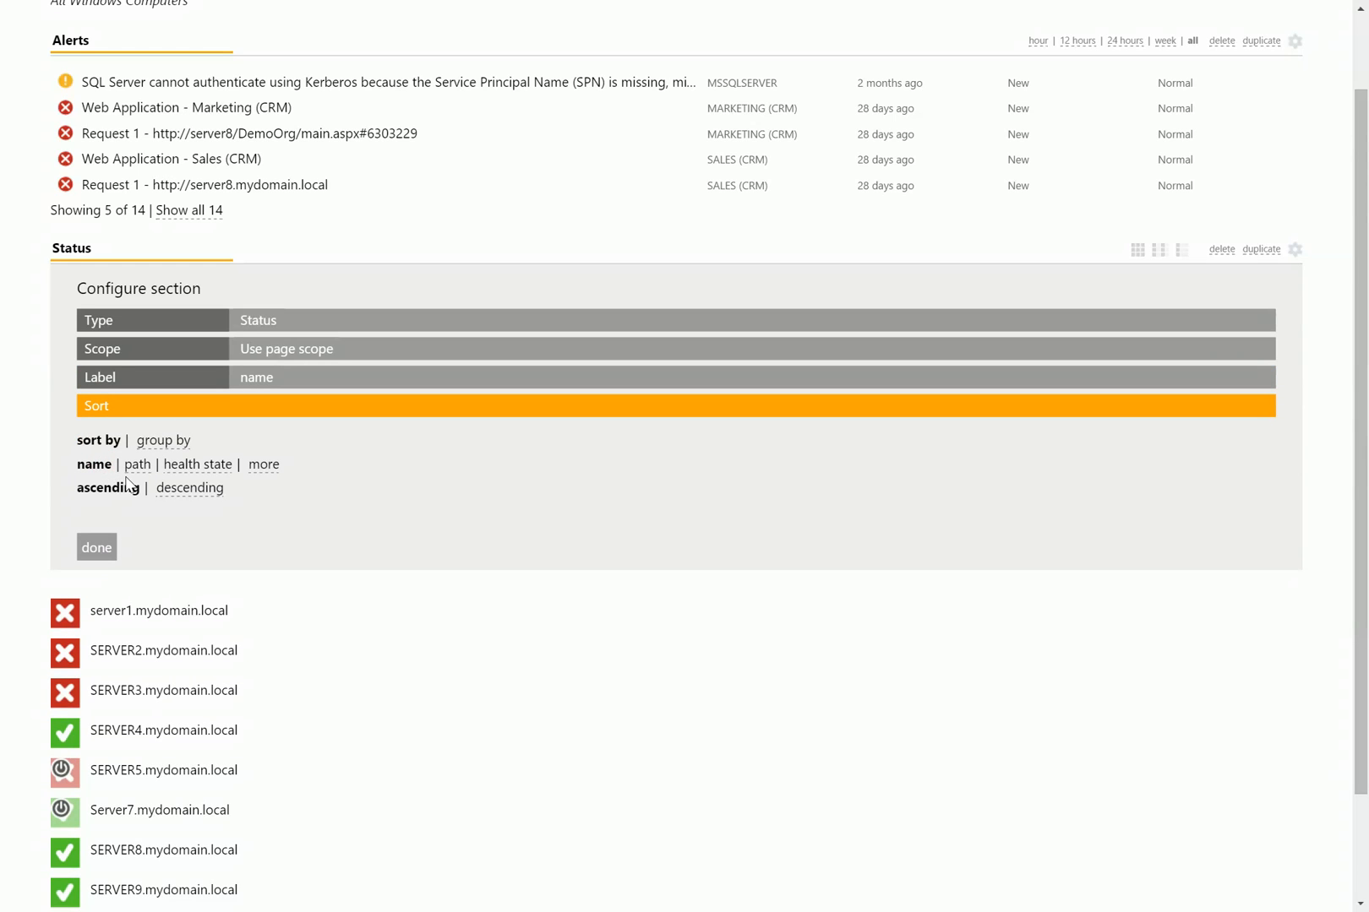
Sort the Status section by health state in descending order and display its servers as an icon-only grid
left_click(157, 446)
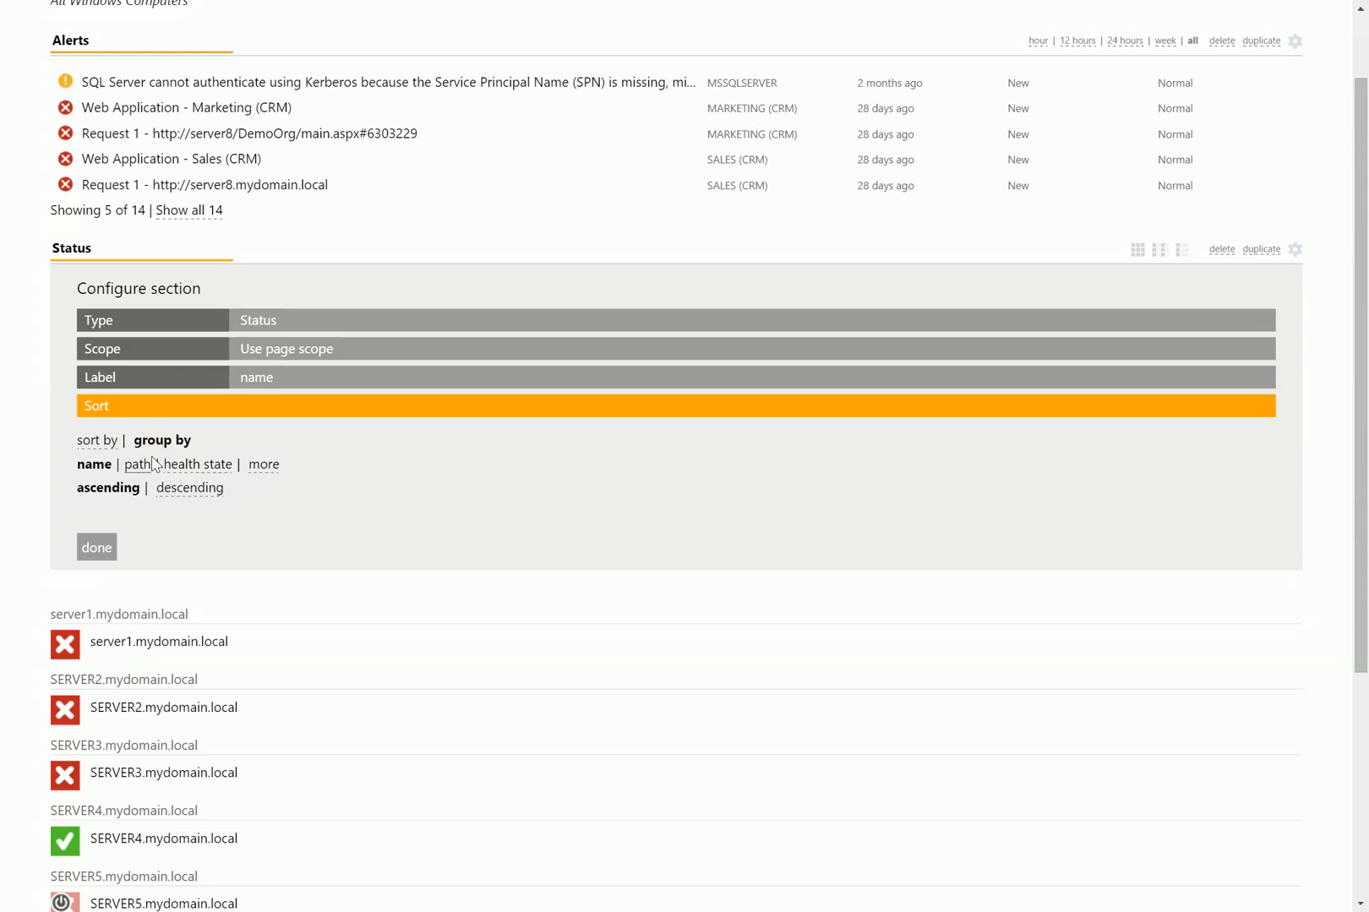
left_click(107, 447)
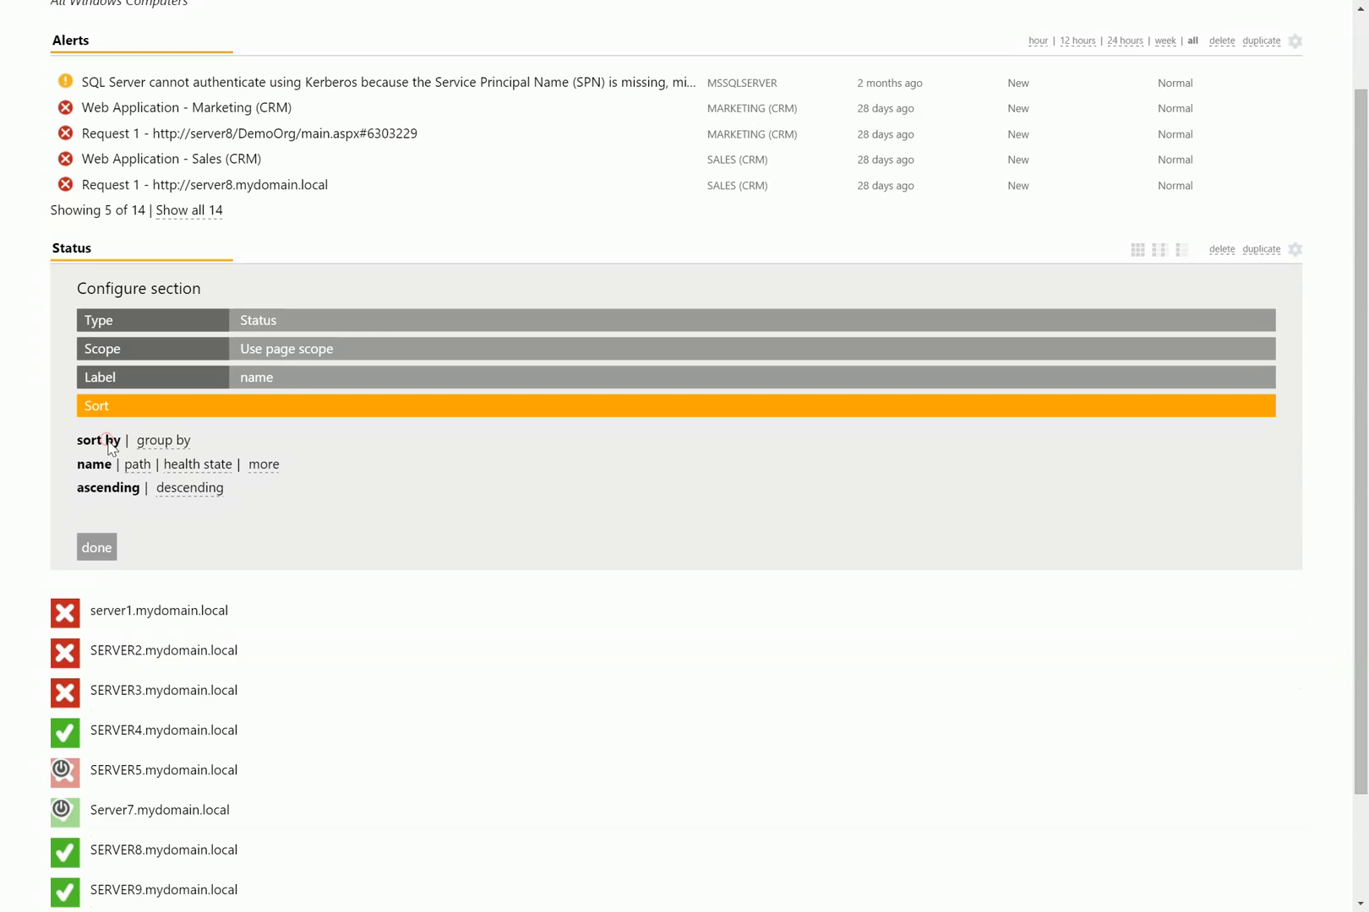
left_click(191, 471)
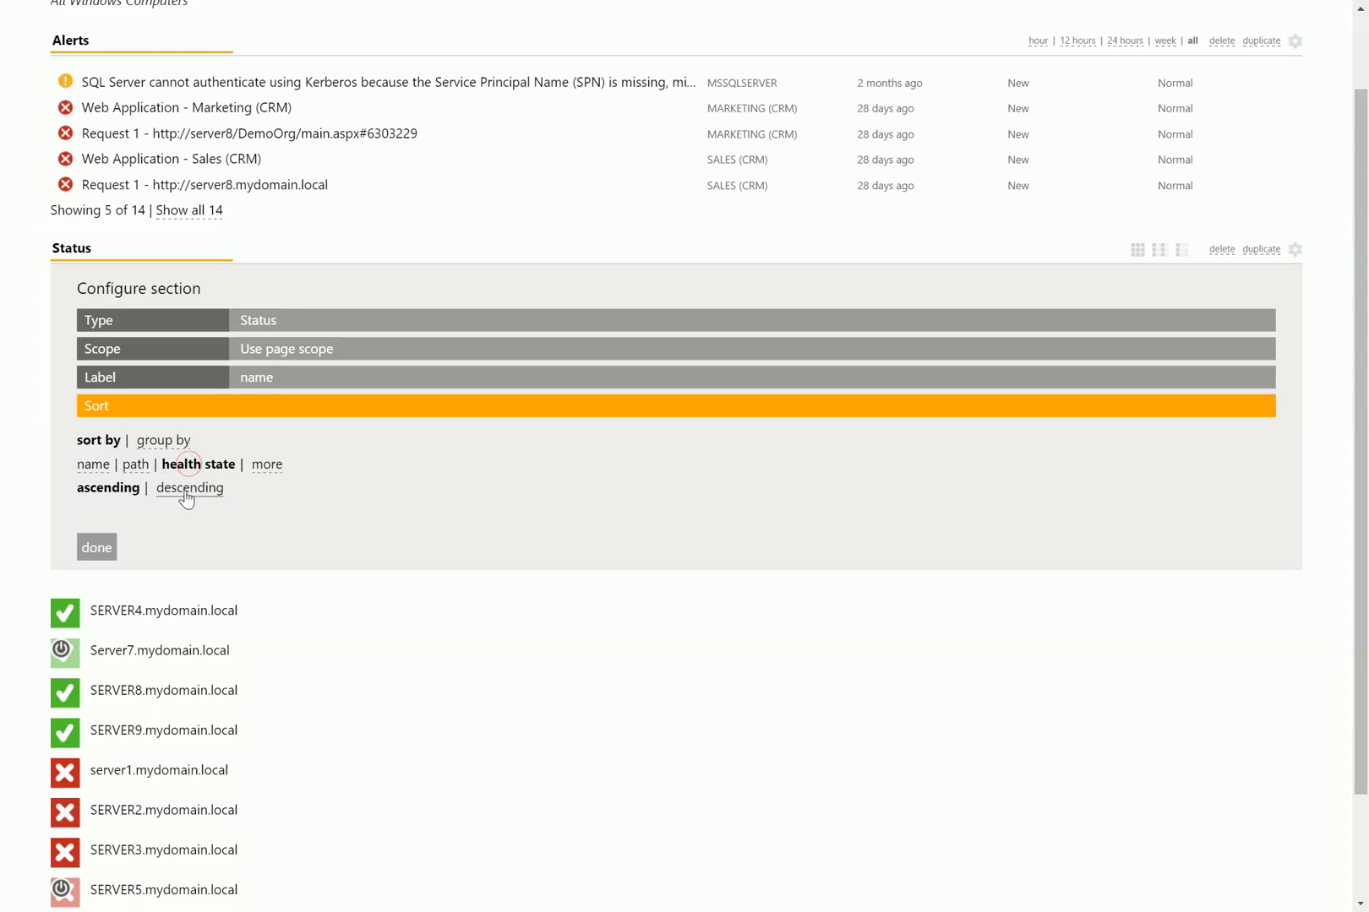
left_click(188, 492)
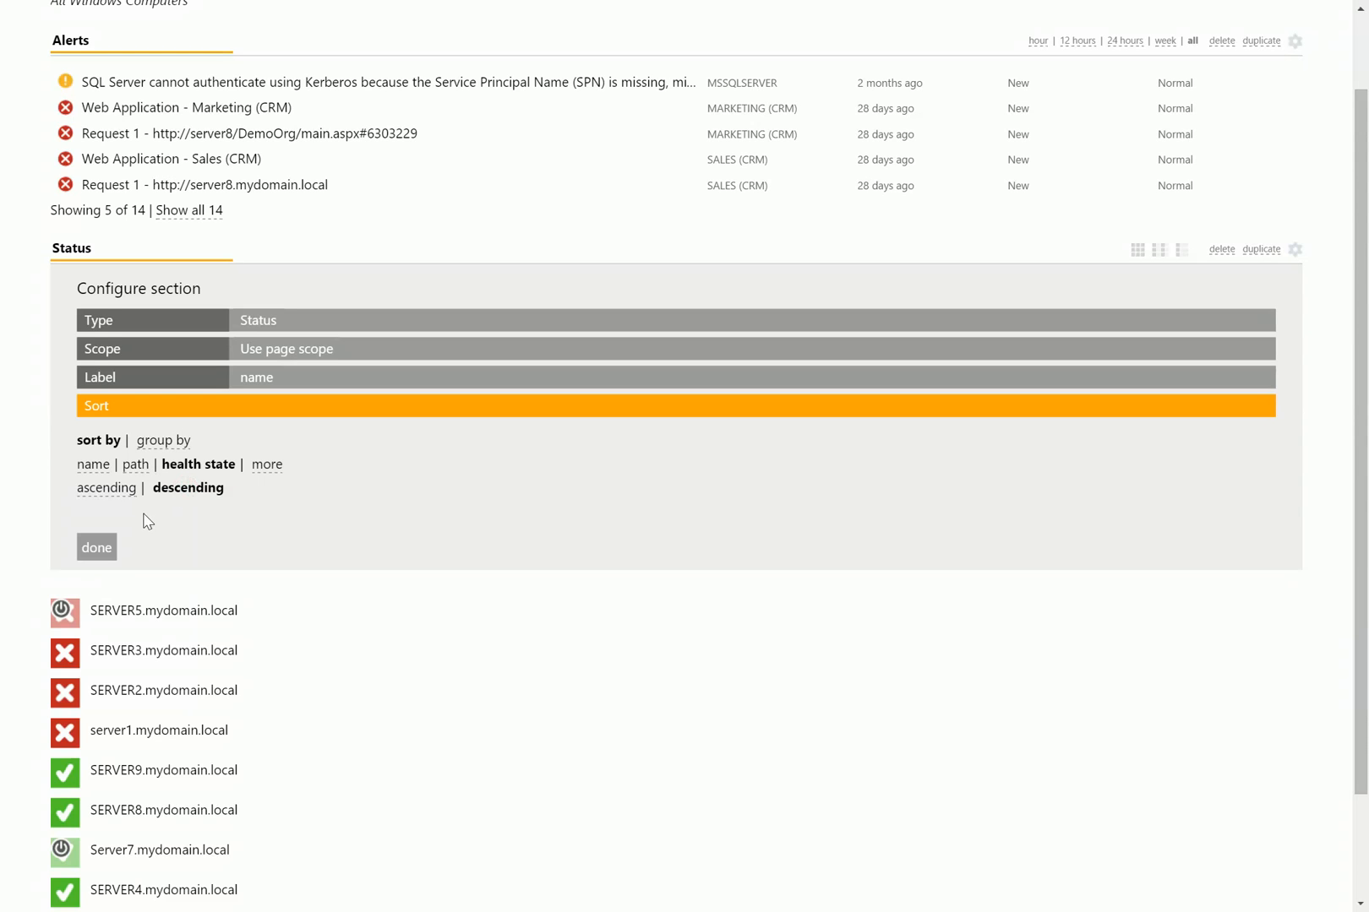
left_click(110, 554)
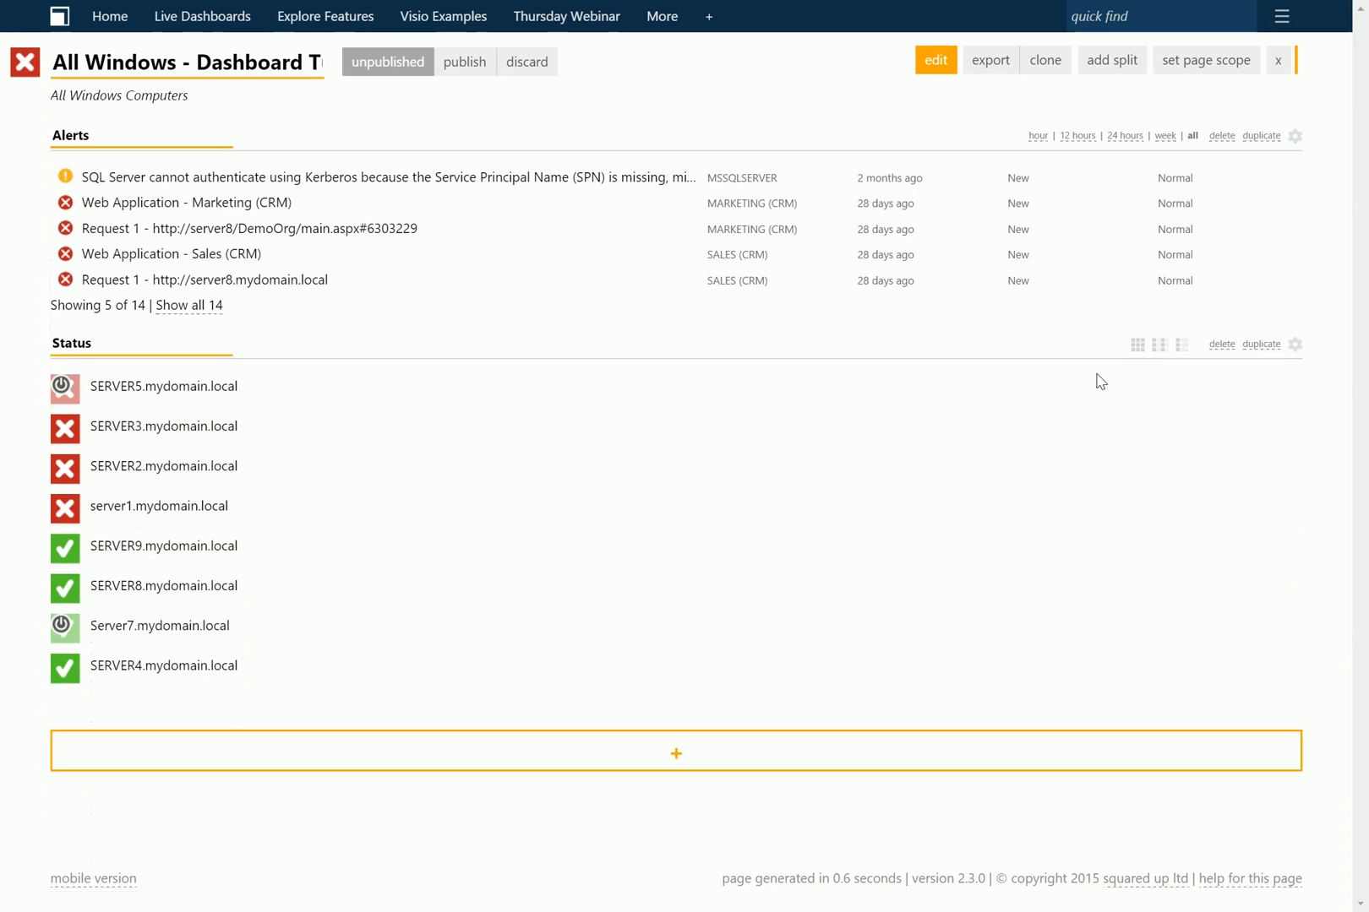
left_click(1136, 346)
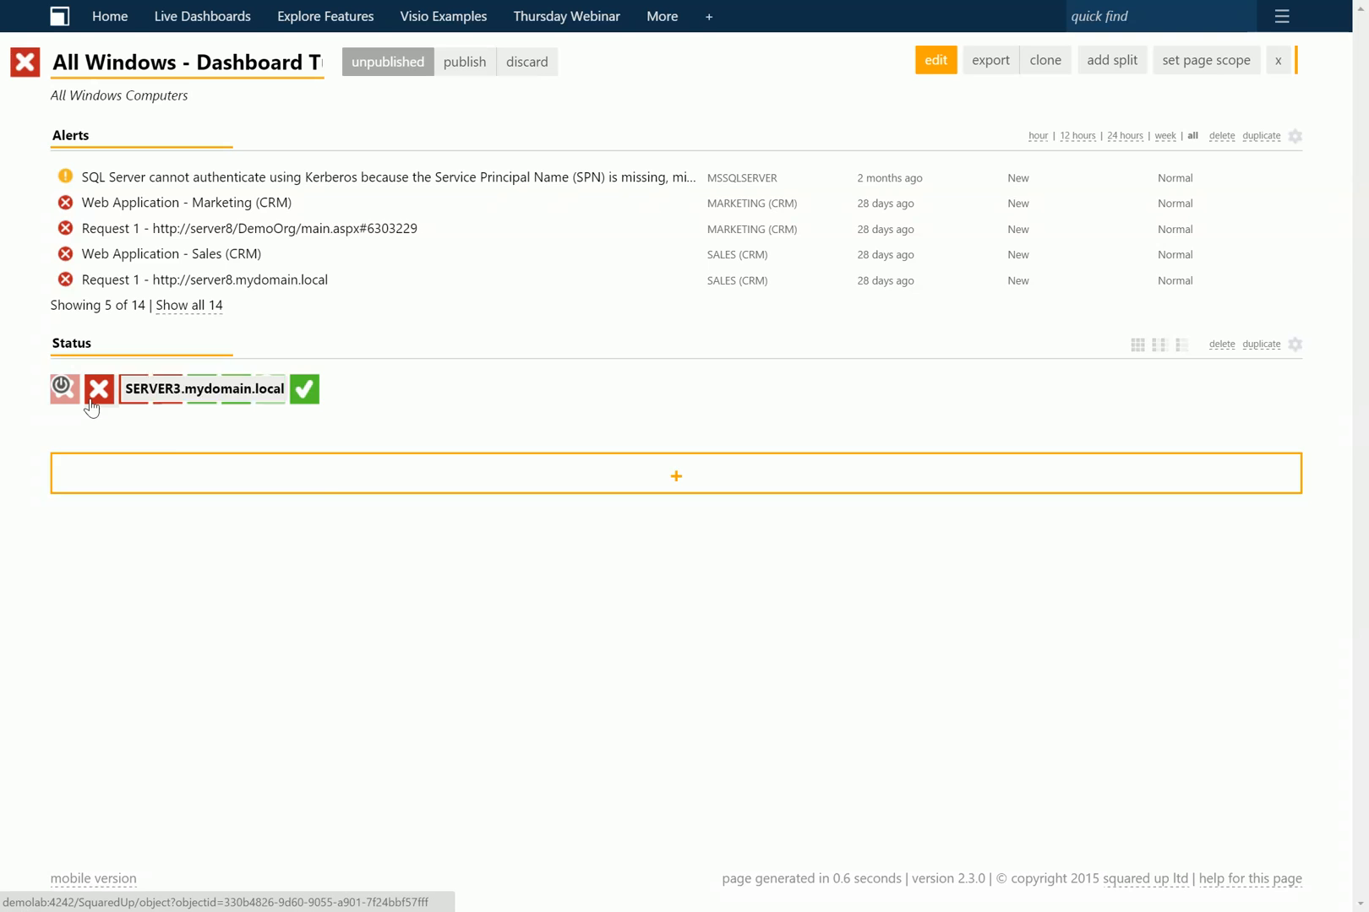
Add another Status-type section below the server status and title it "Databases"
left_click(673, 478)
left_click(261, 622)
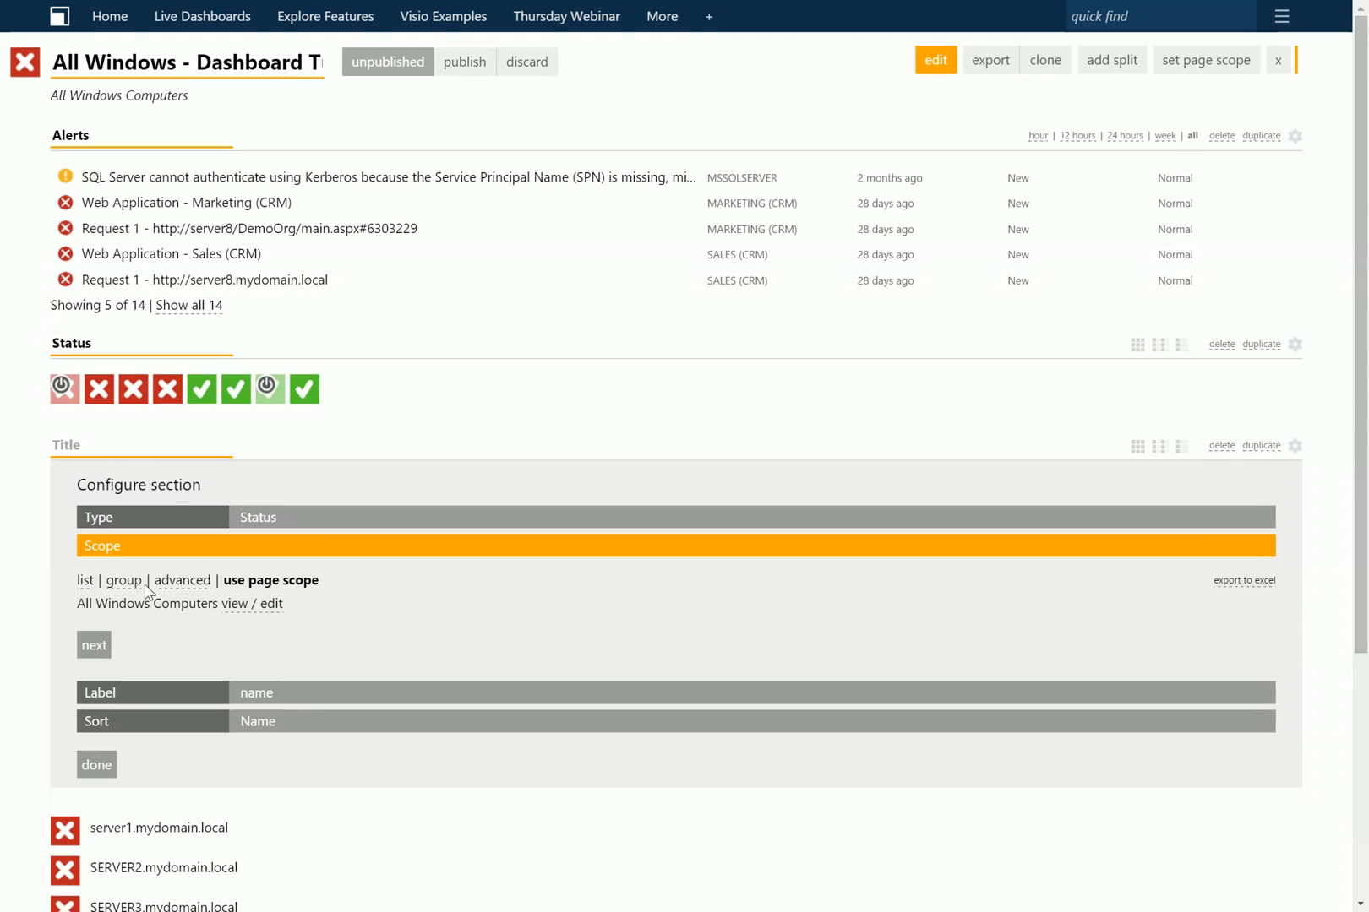
scroll(153, 586, "down", 1)
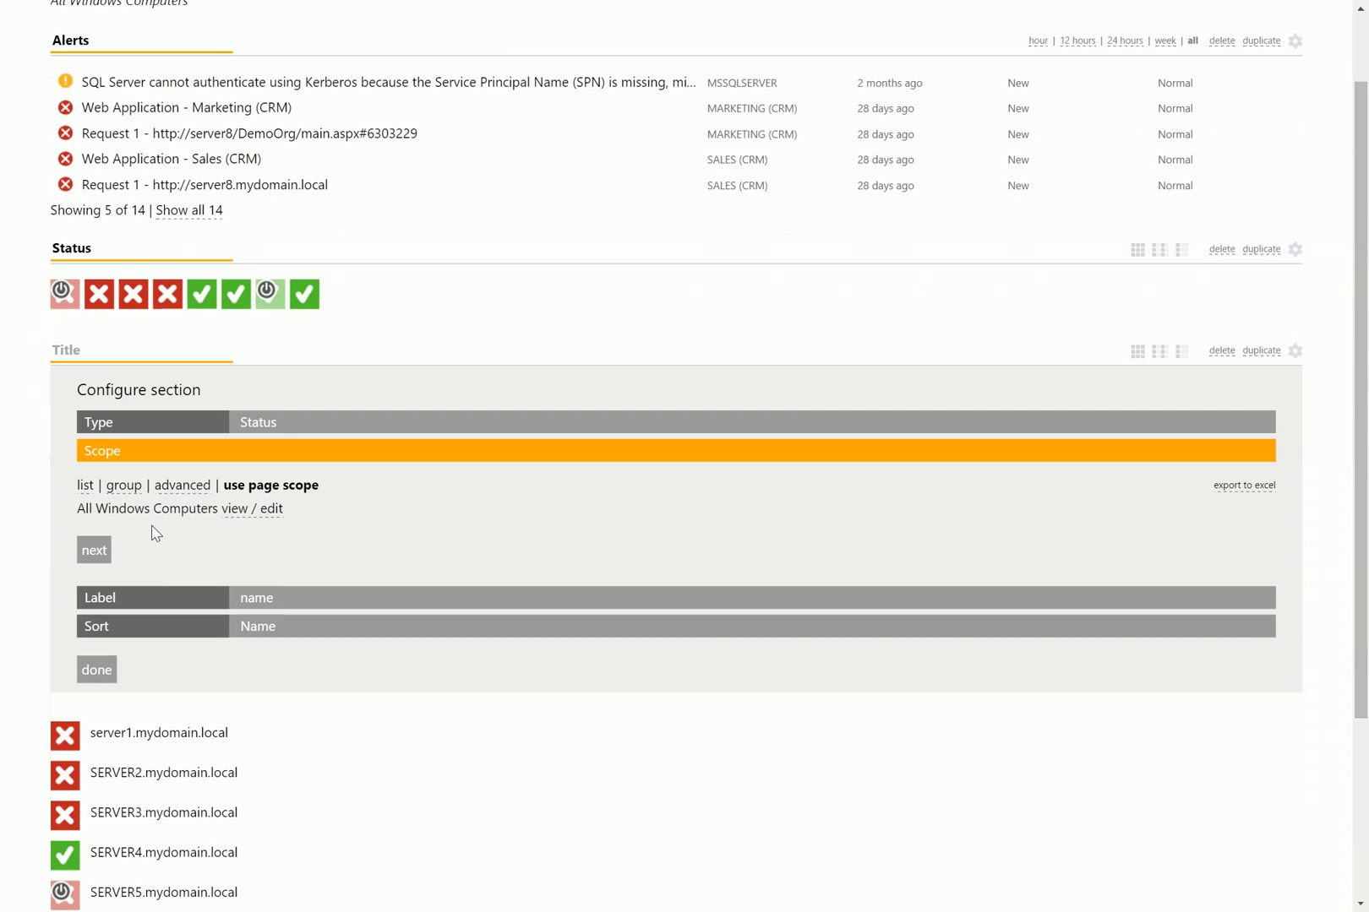
left_click(114, 345)
type("Databases")
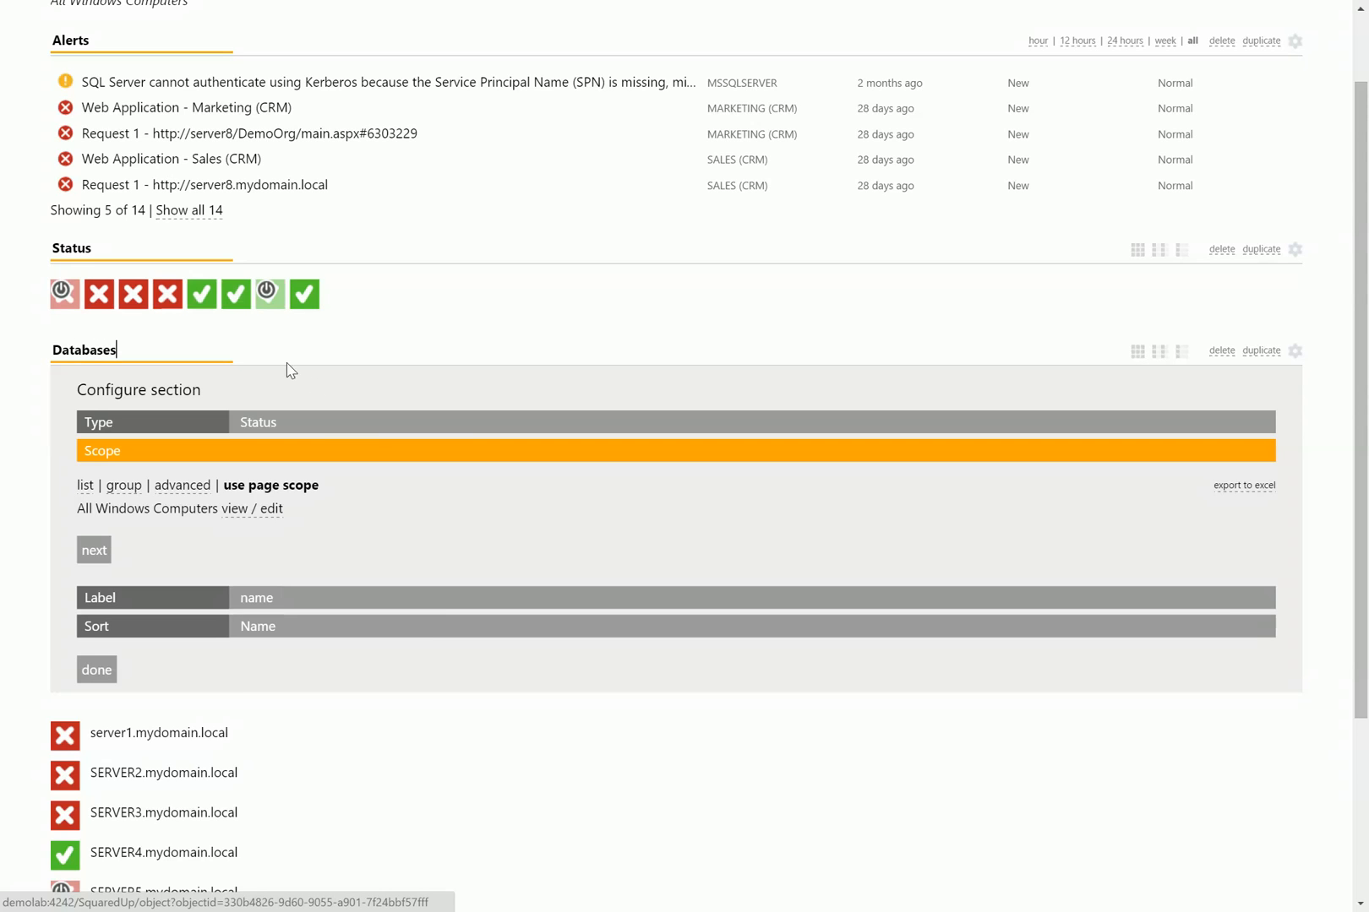
Use an advanced scope for the Databases section, limited to the class Database (System.Database)
left_click(176, 491)
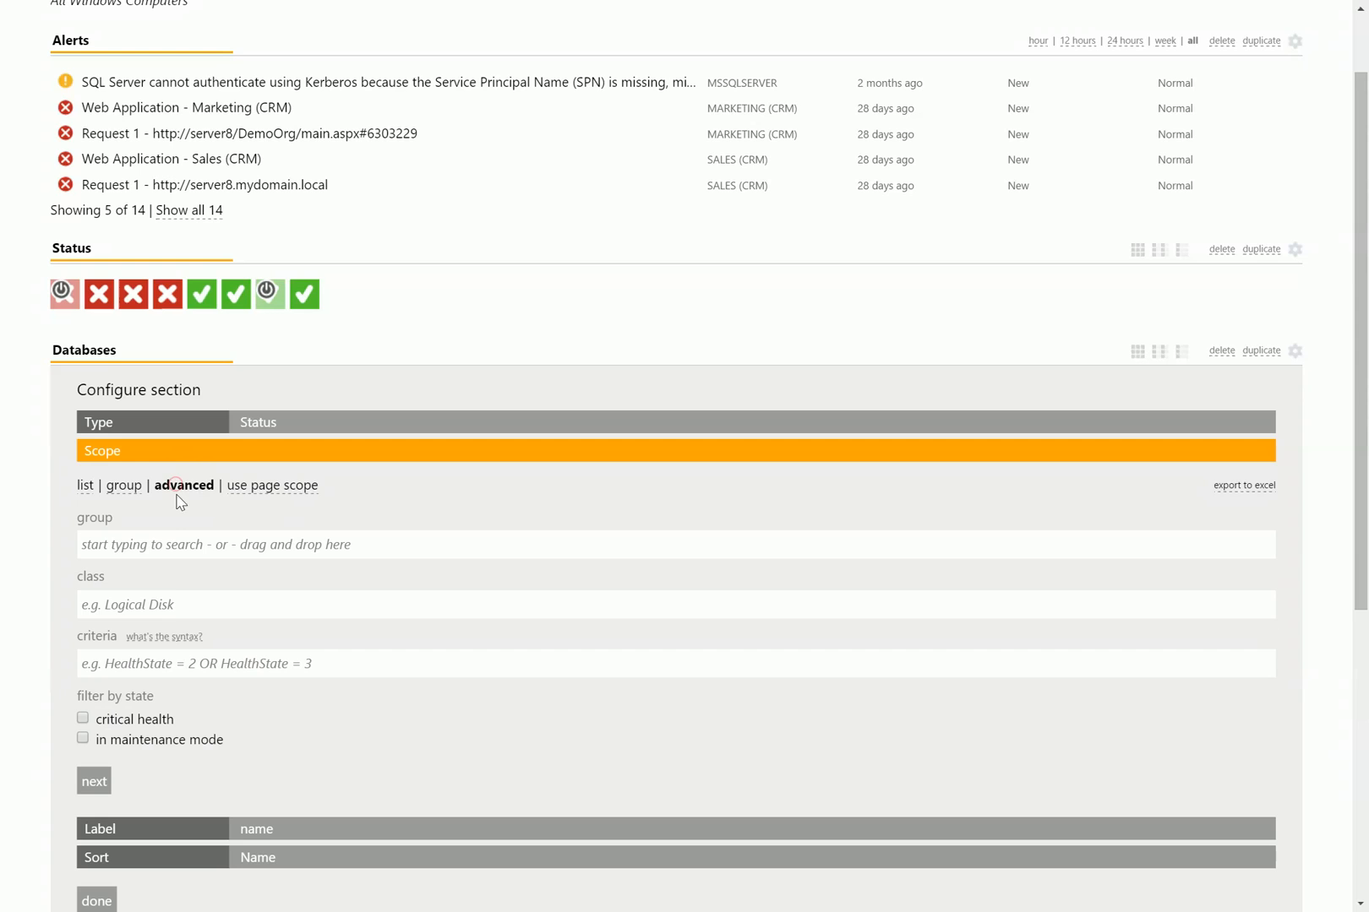
left_click(154, 606)
type("database")
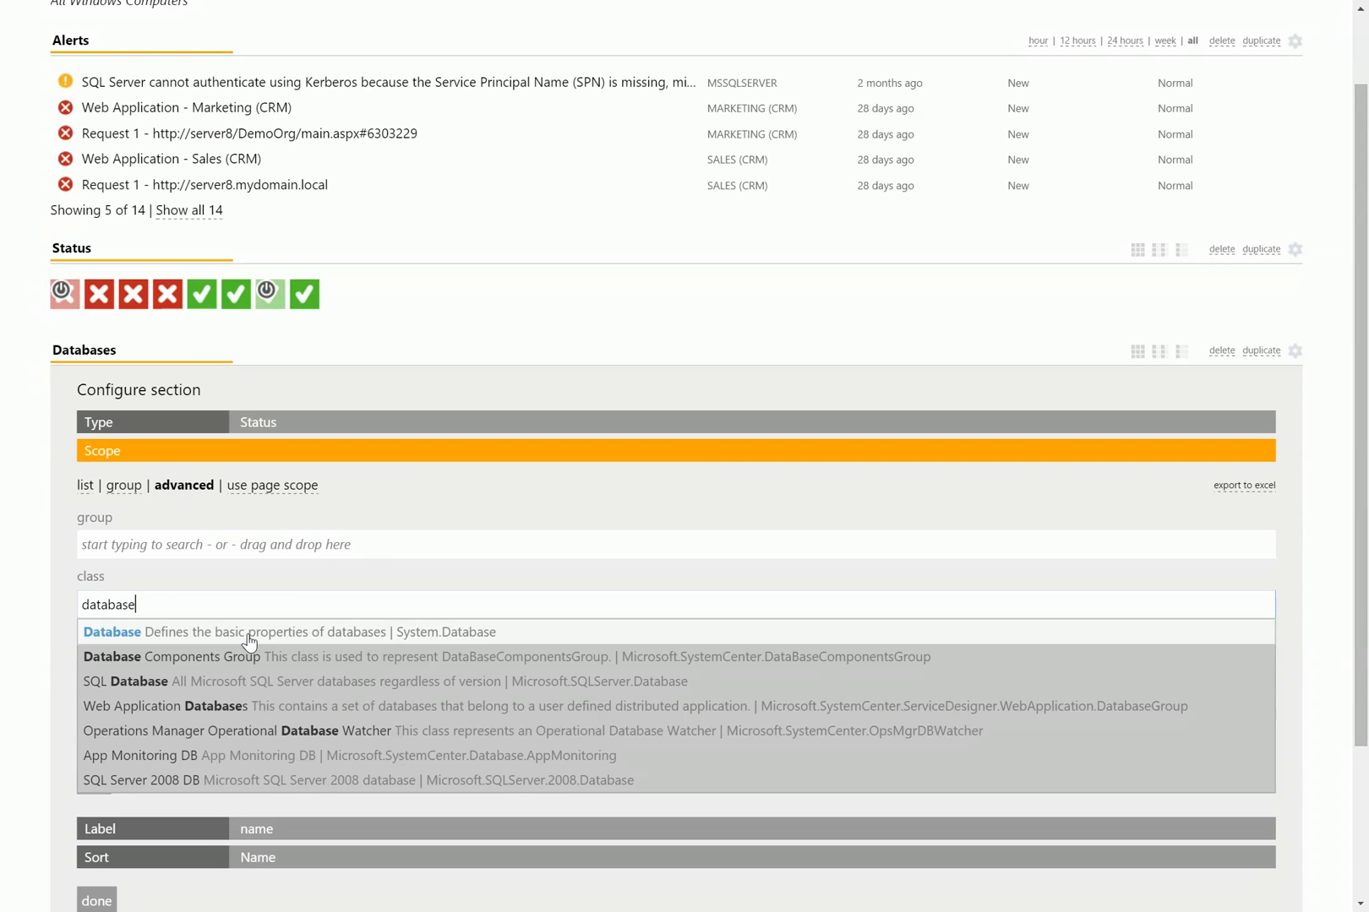
left_click(247, 642)
scroll(226, 583, "down", 2)
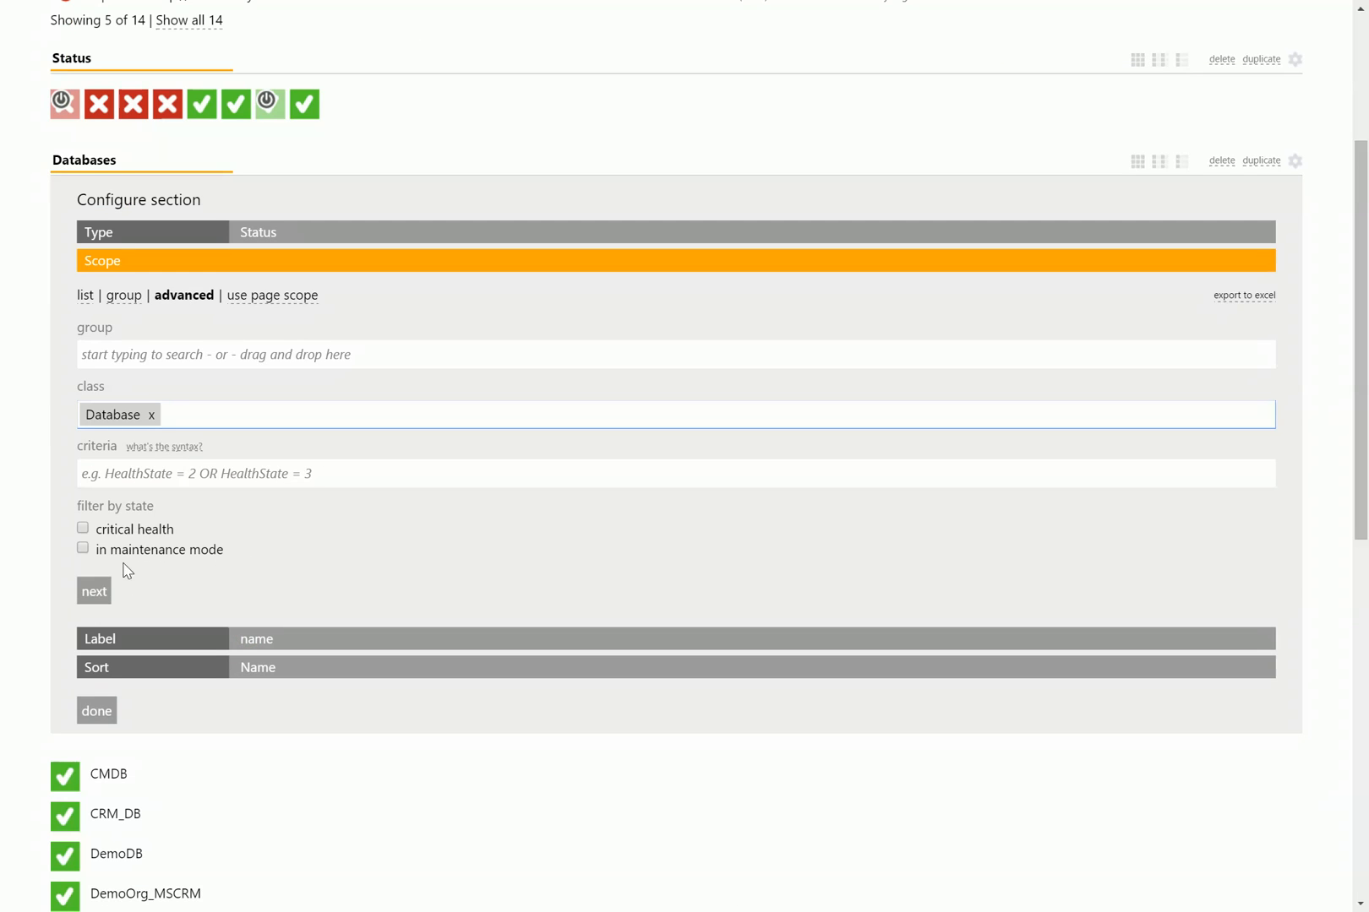
left_click(91, 589)
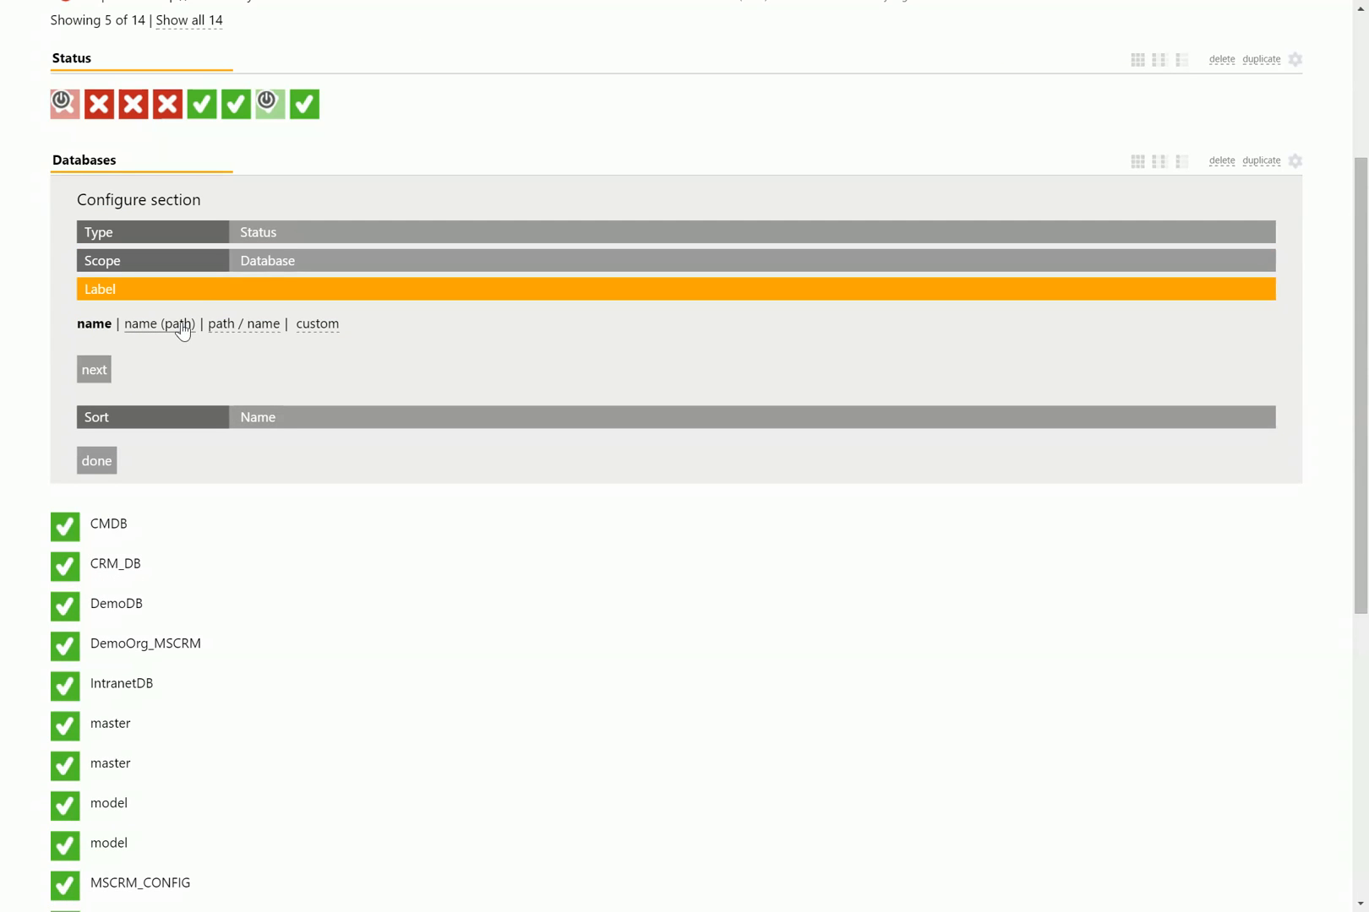
Preview the name (path) label for the databases and settle on path / name as the label format
left_click(180, 334)
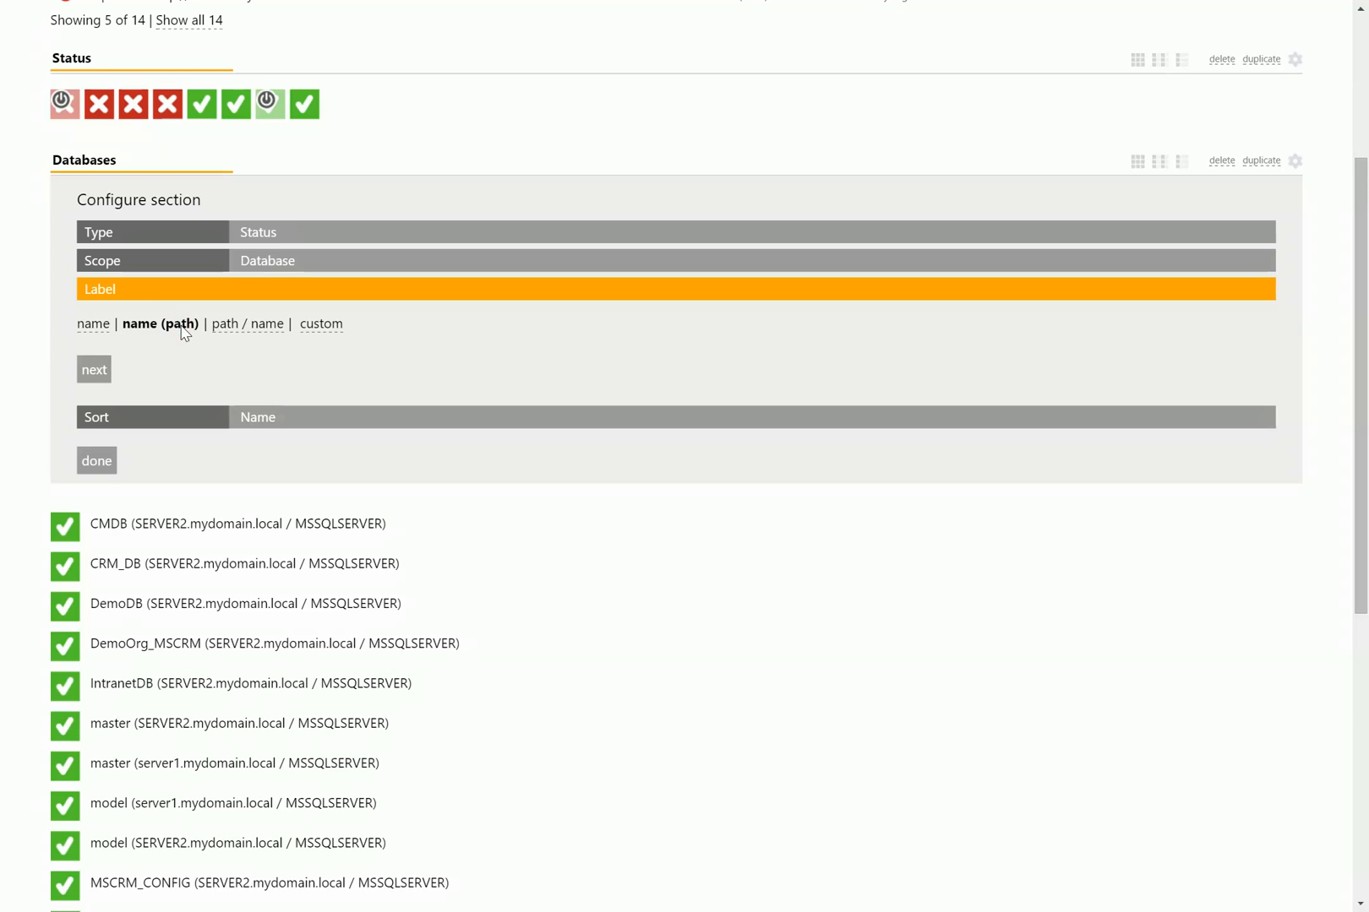
left_click(241, 334)
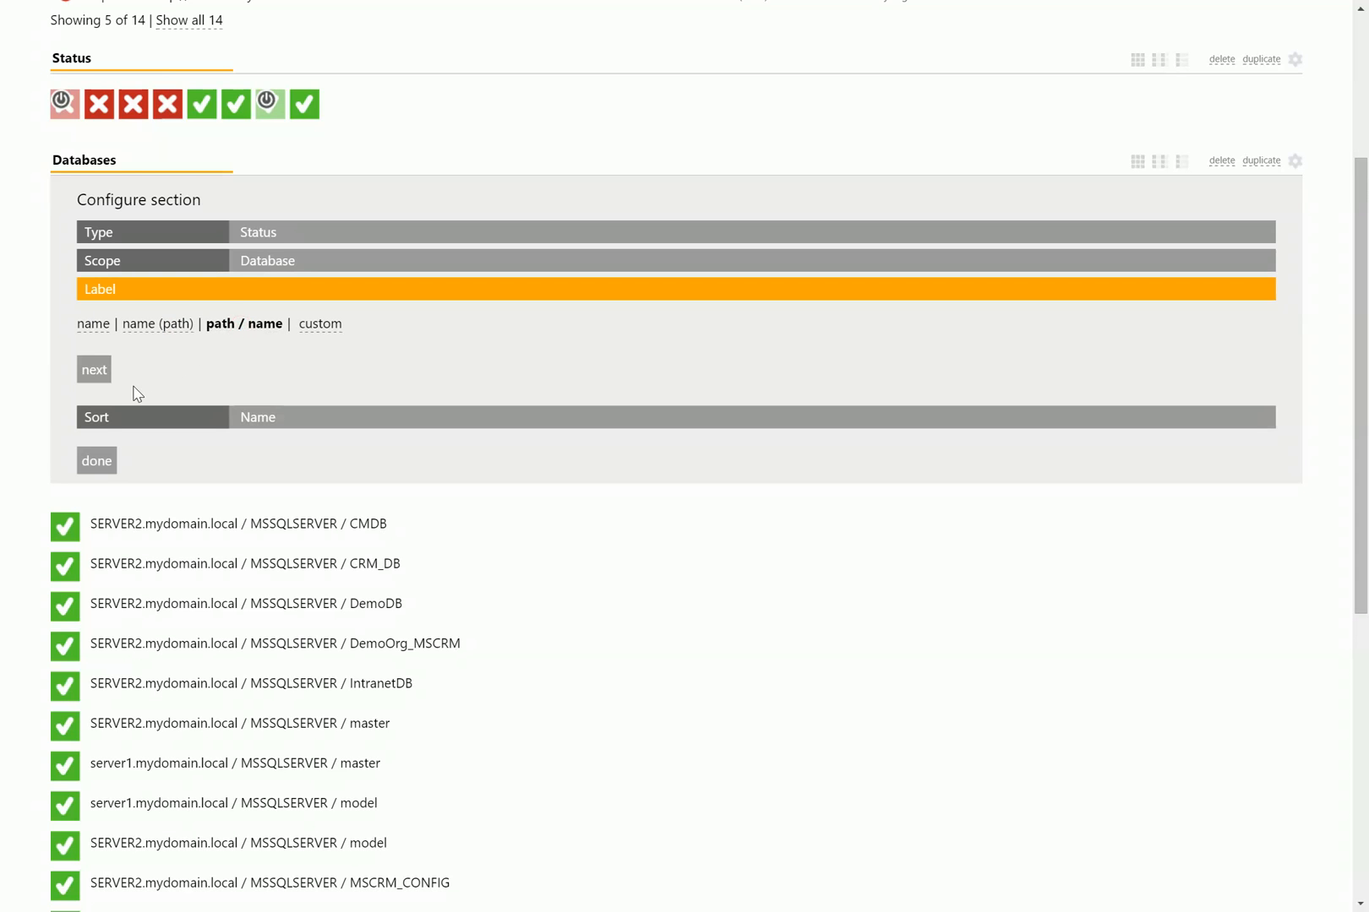
left_click(100, 370)
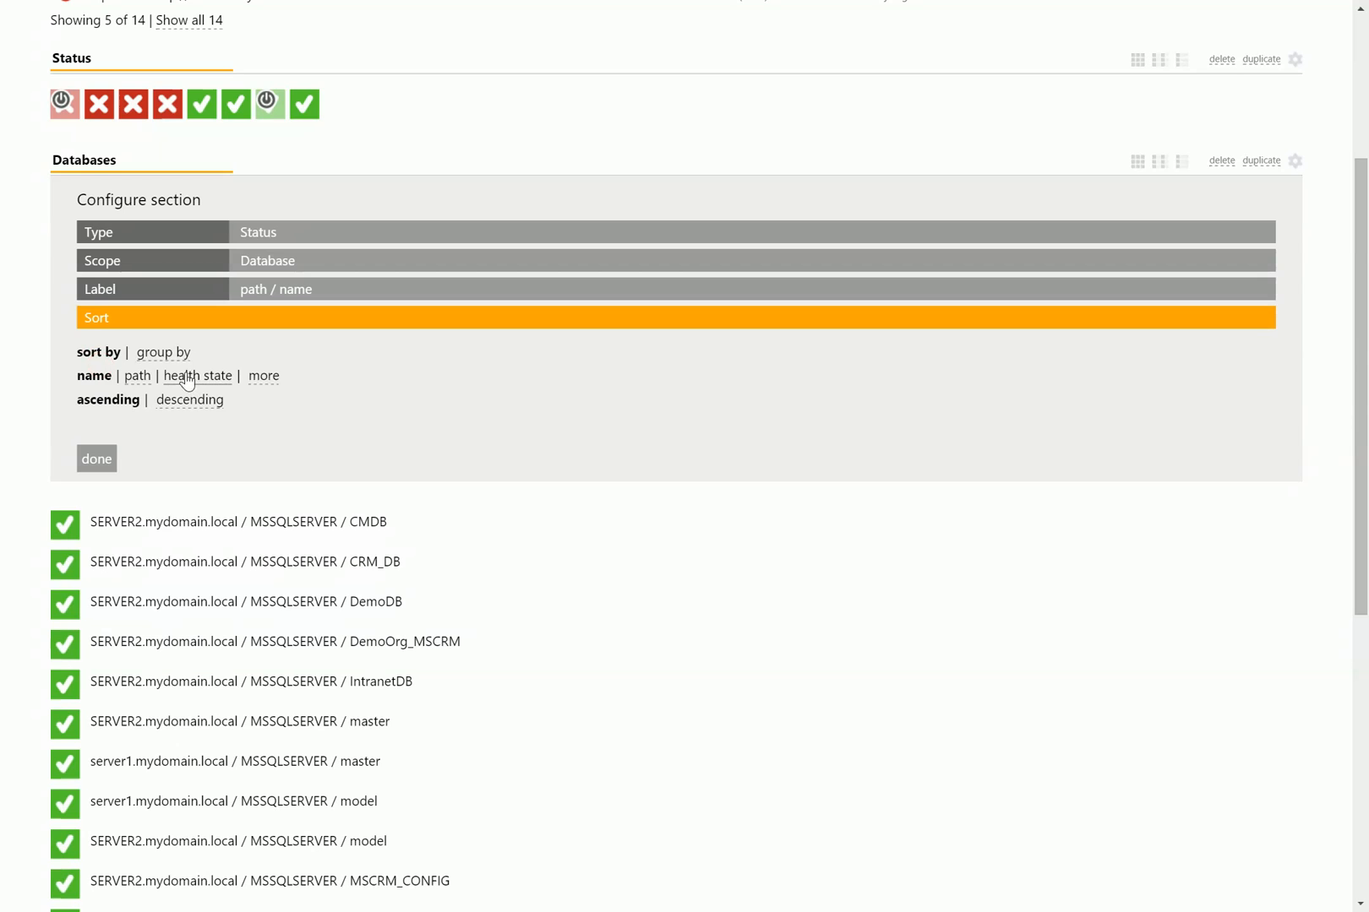
Group the databases by path in ascending order, finish the section and display it as an icon-only grid
left_click(165, 354)
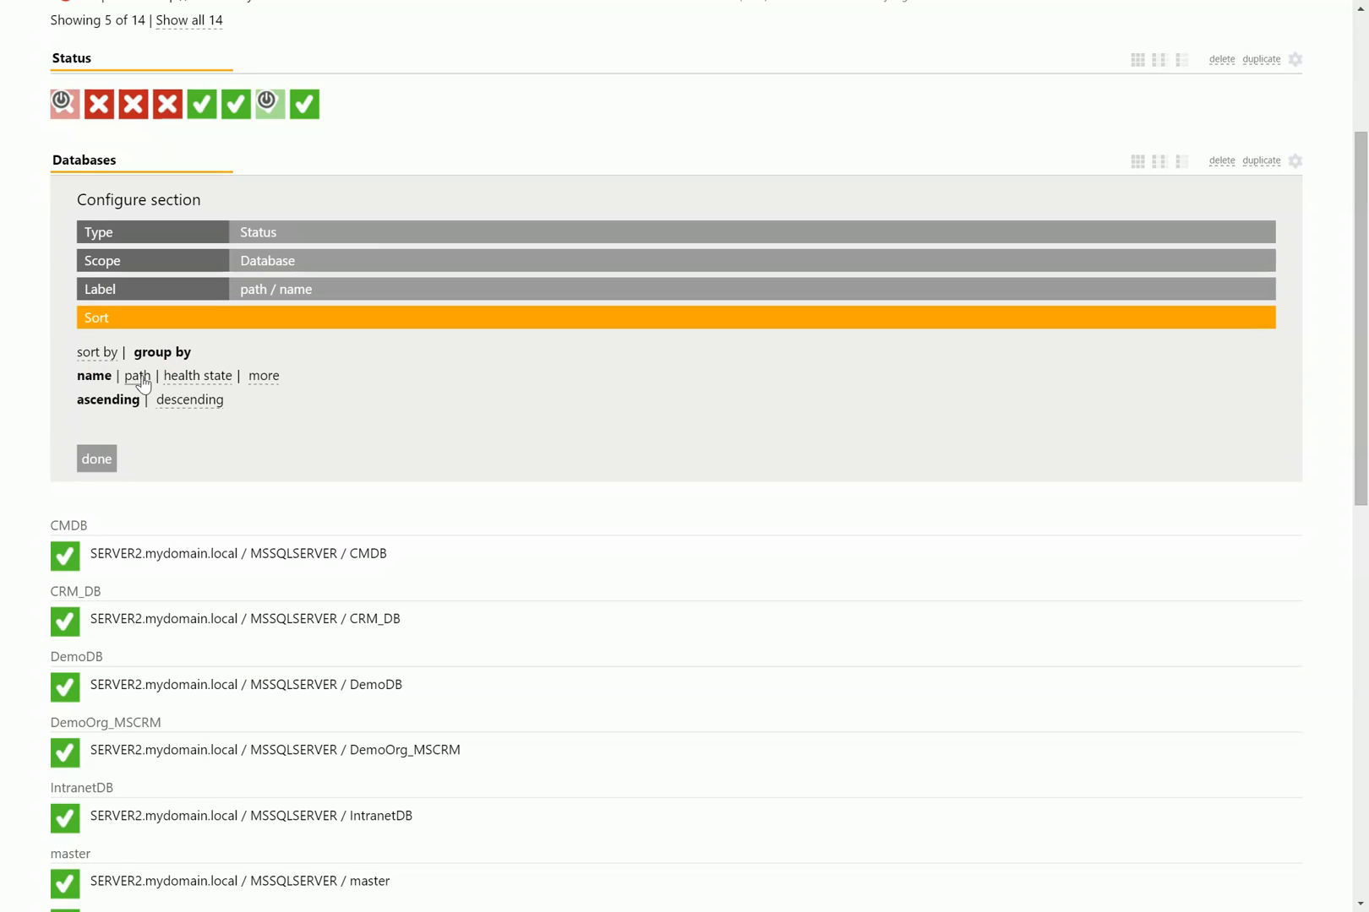
left_click(138, 376)
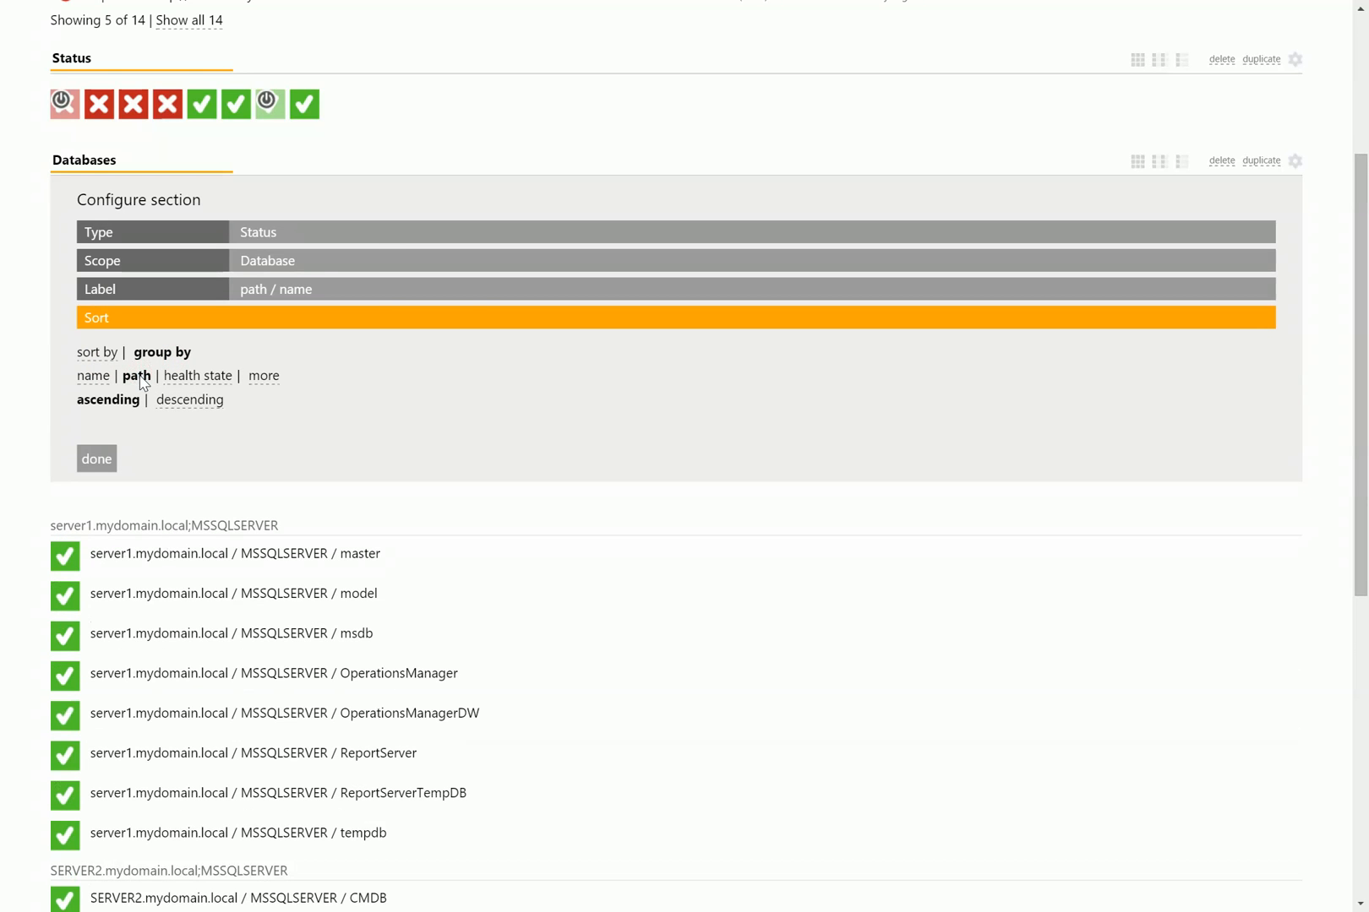
left_click(165, 402)
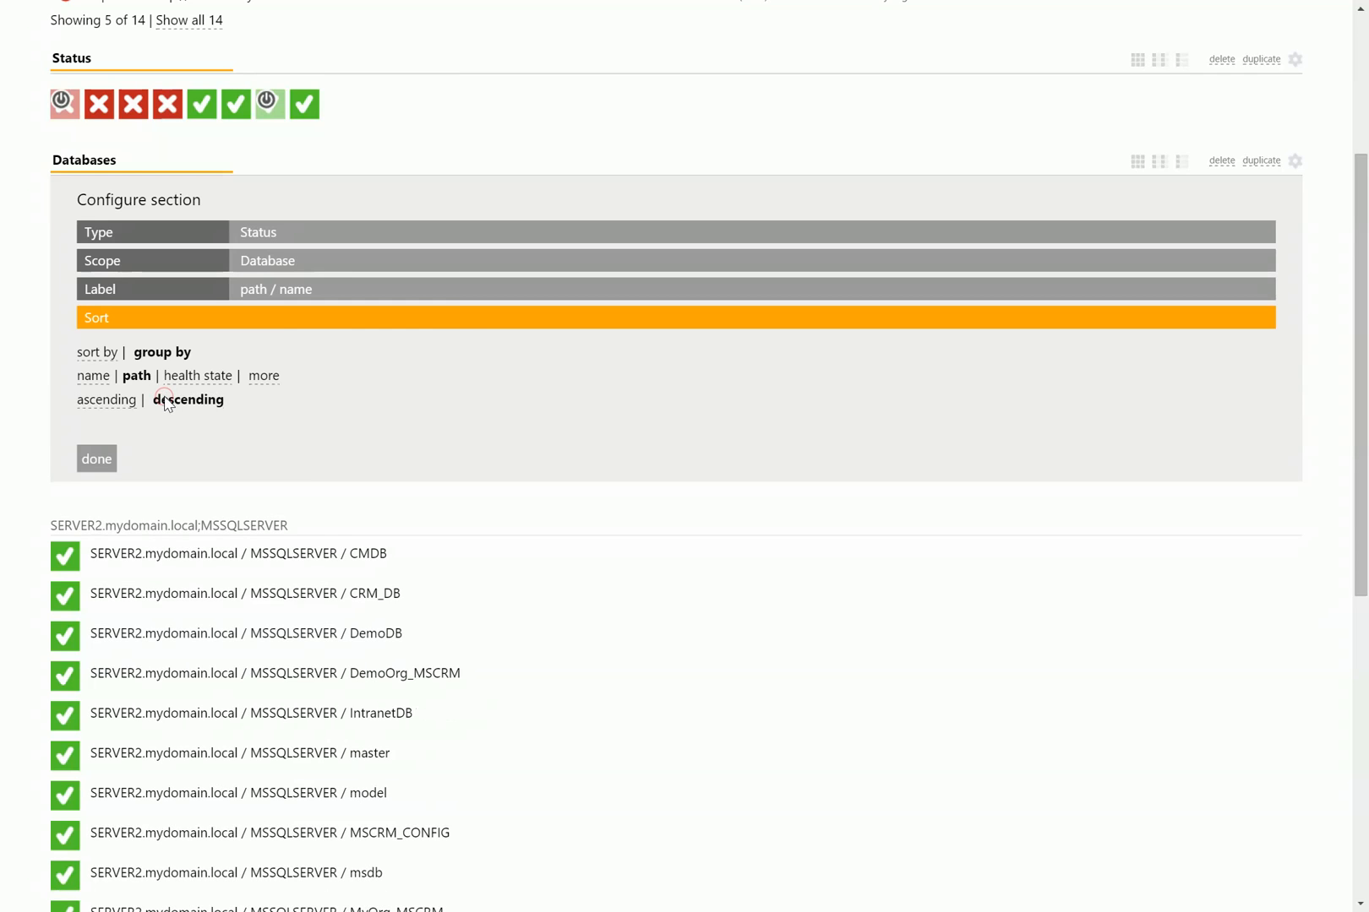
left_click(119, 399)
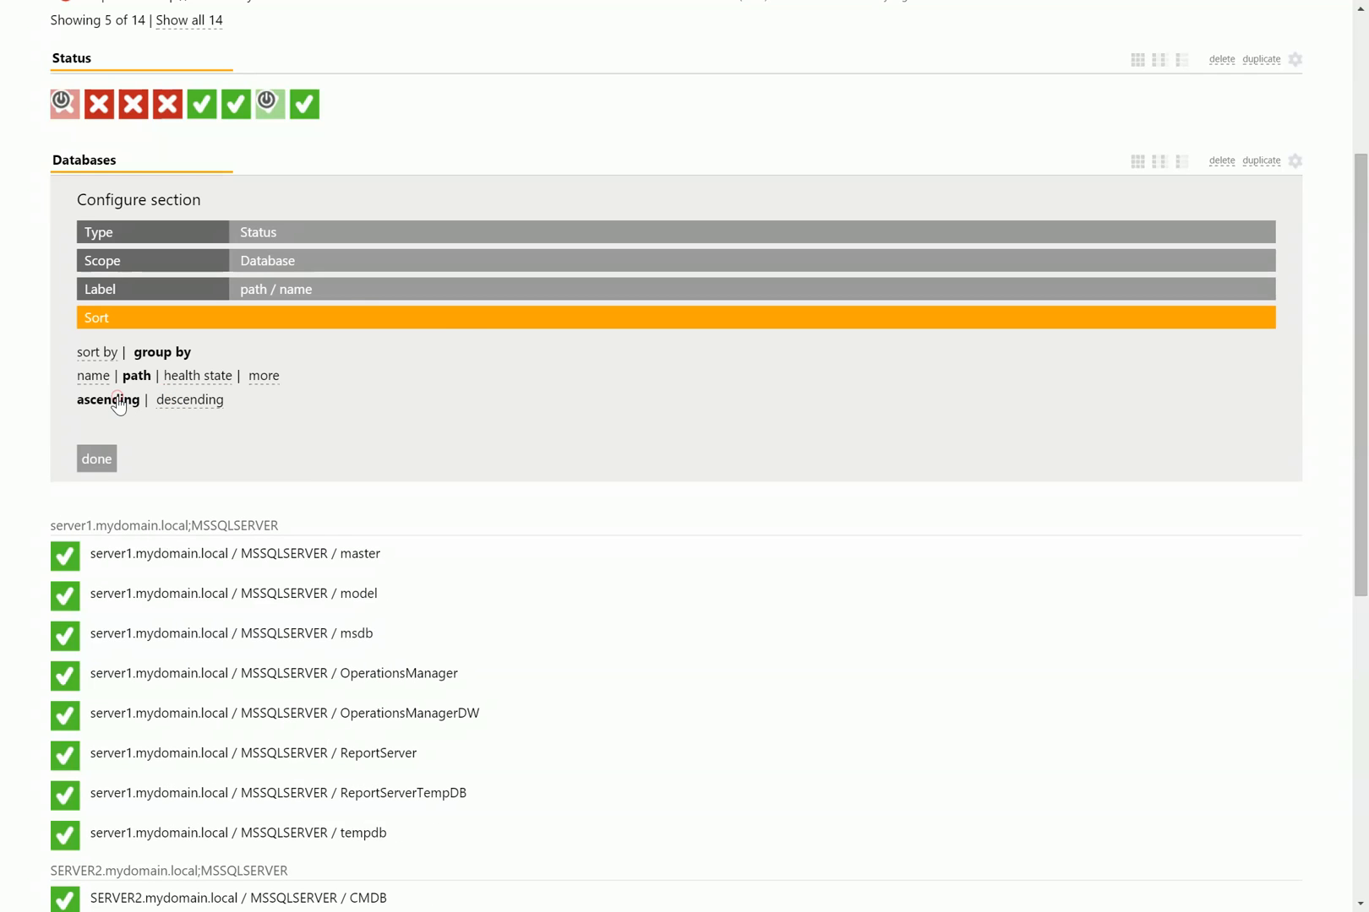
left_click(96, 461)
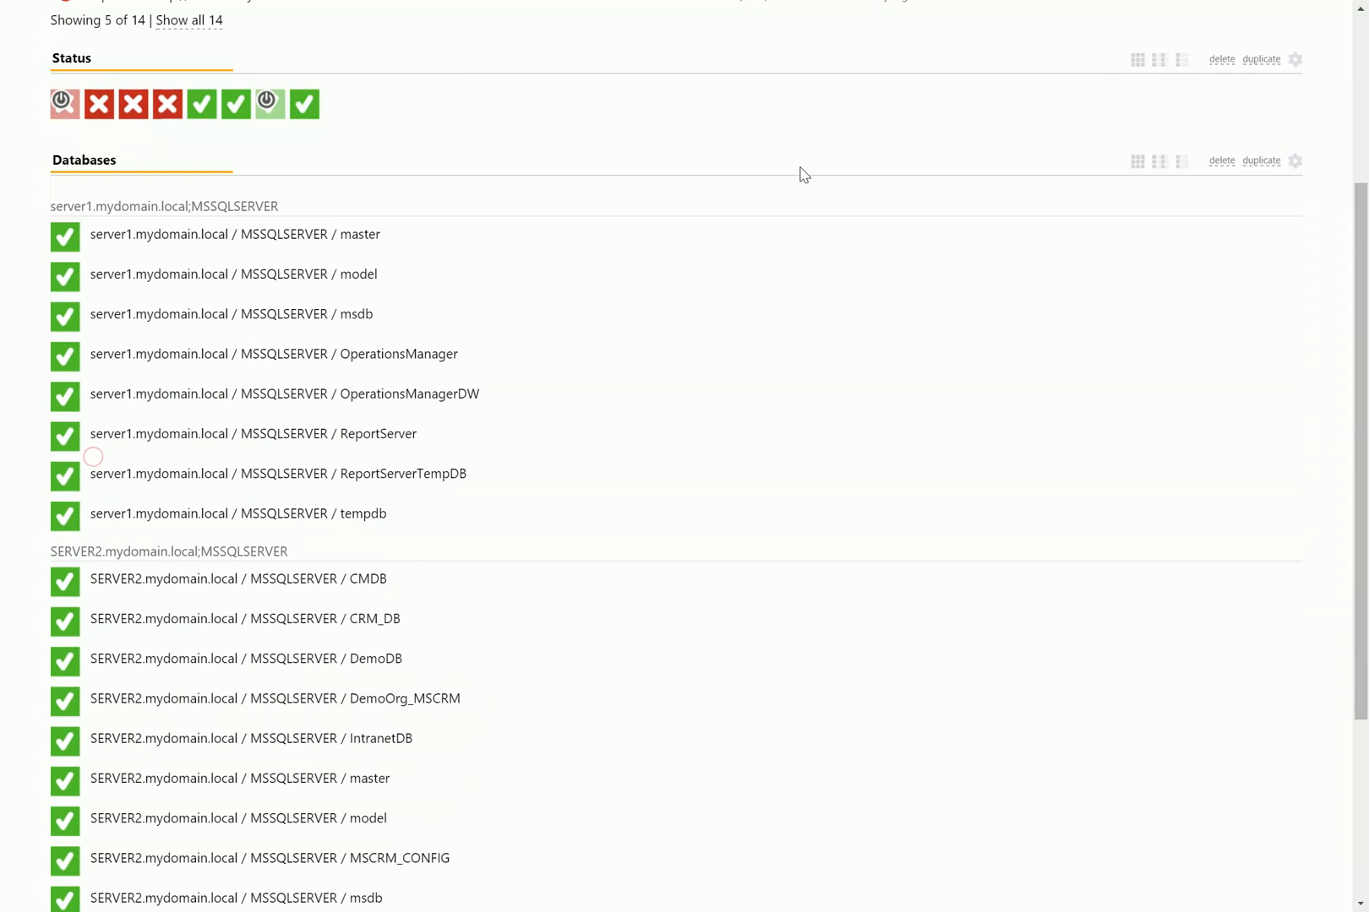
left_click(1157, 162)
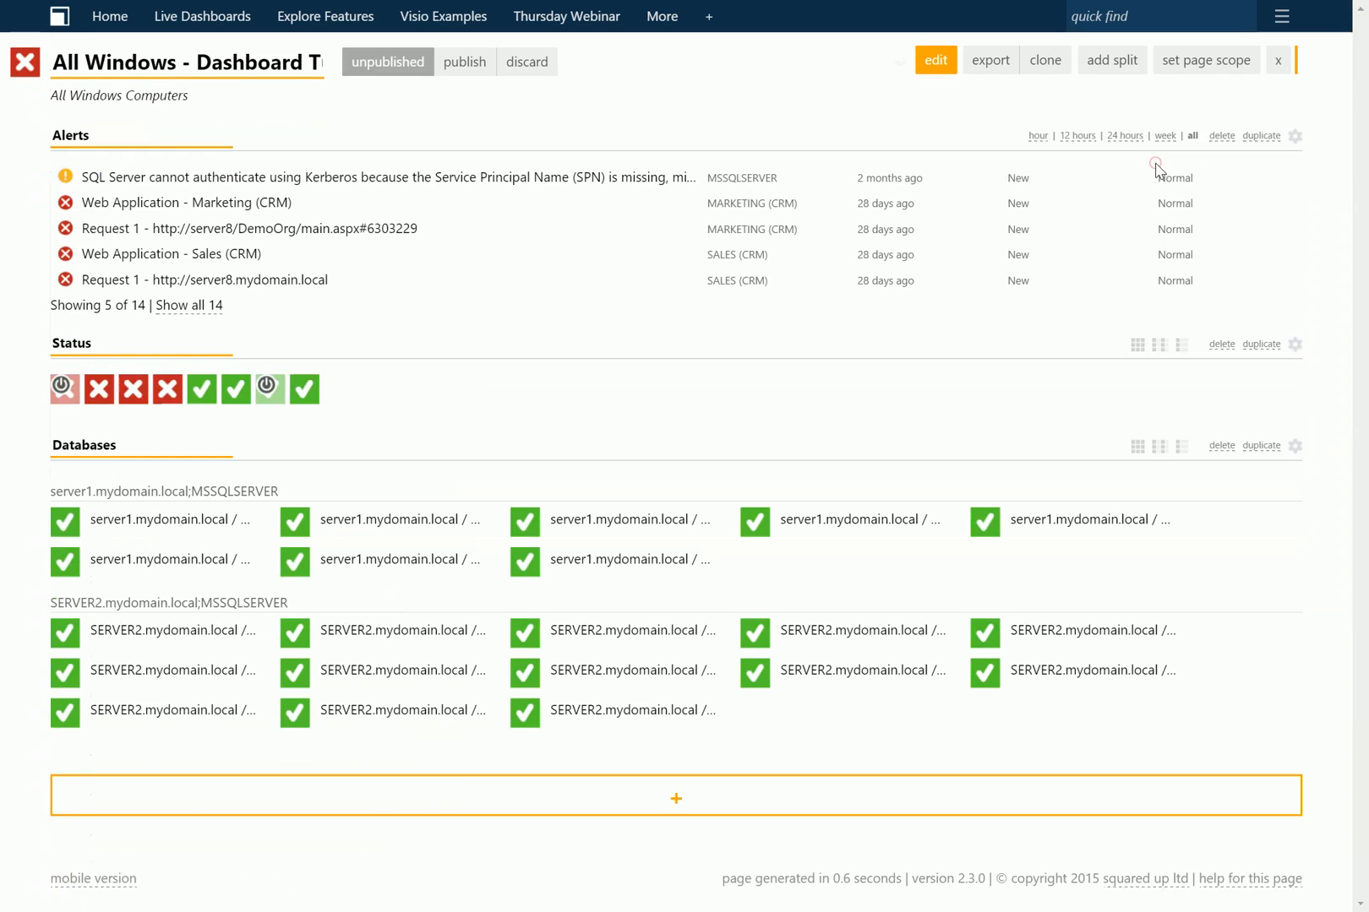
left_click(1133, 449)
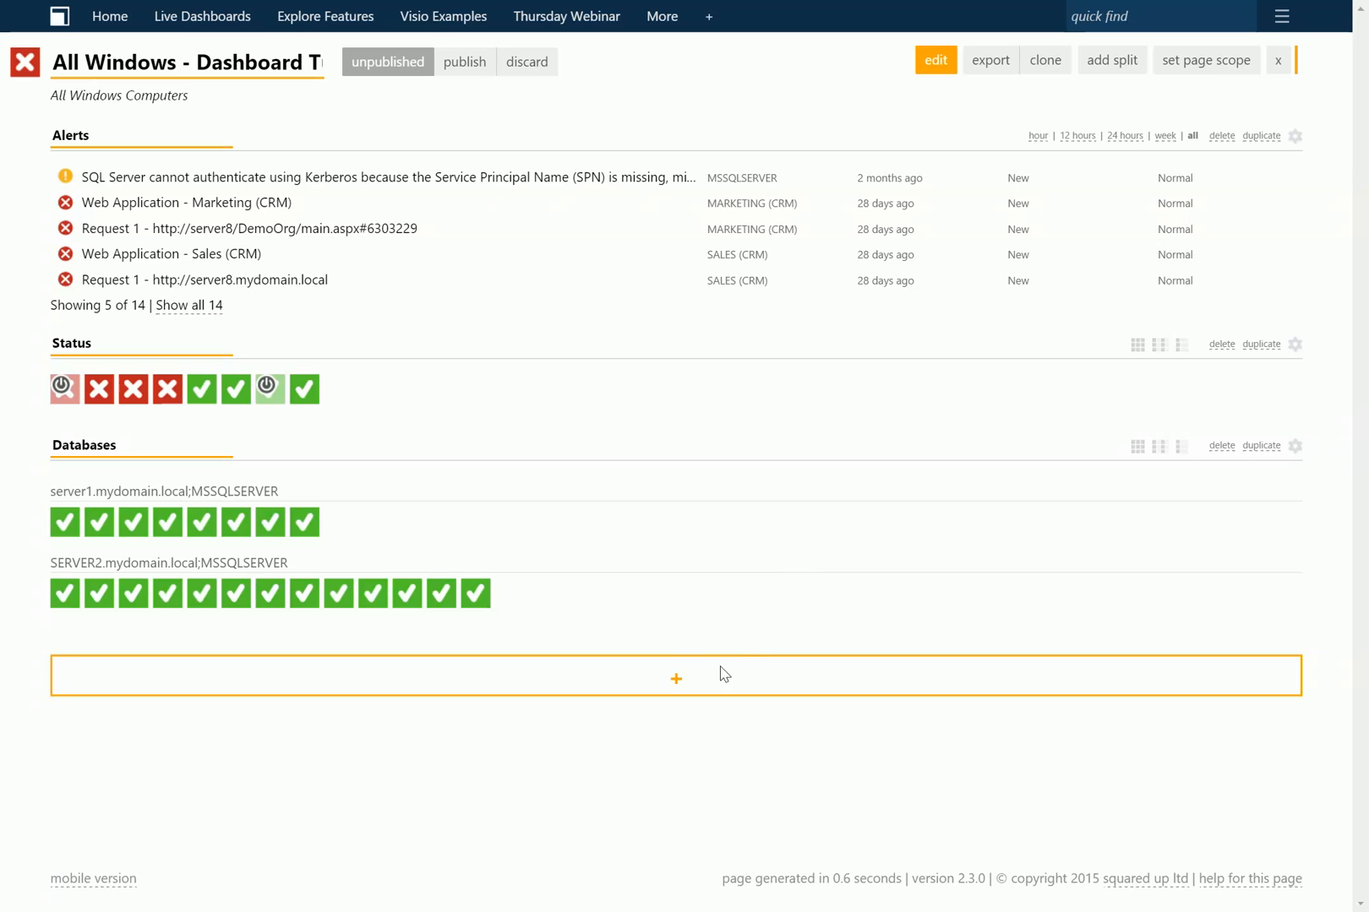
Add a Performance section below Databases and choose Graph as its visualization
left_click(677, 686)
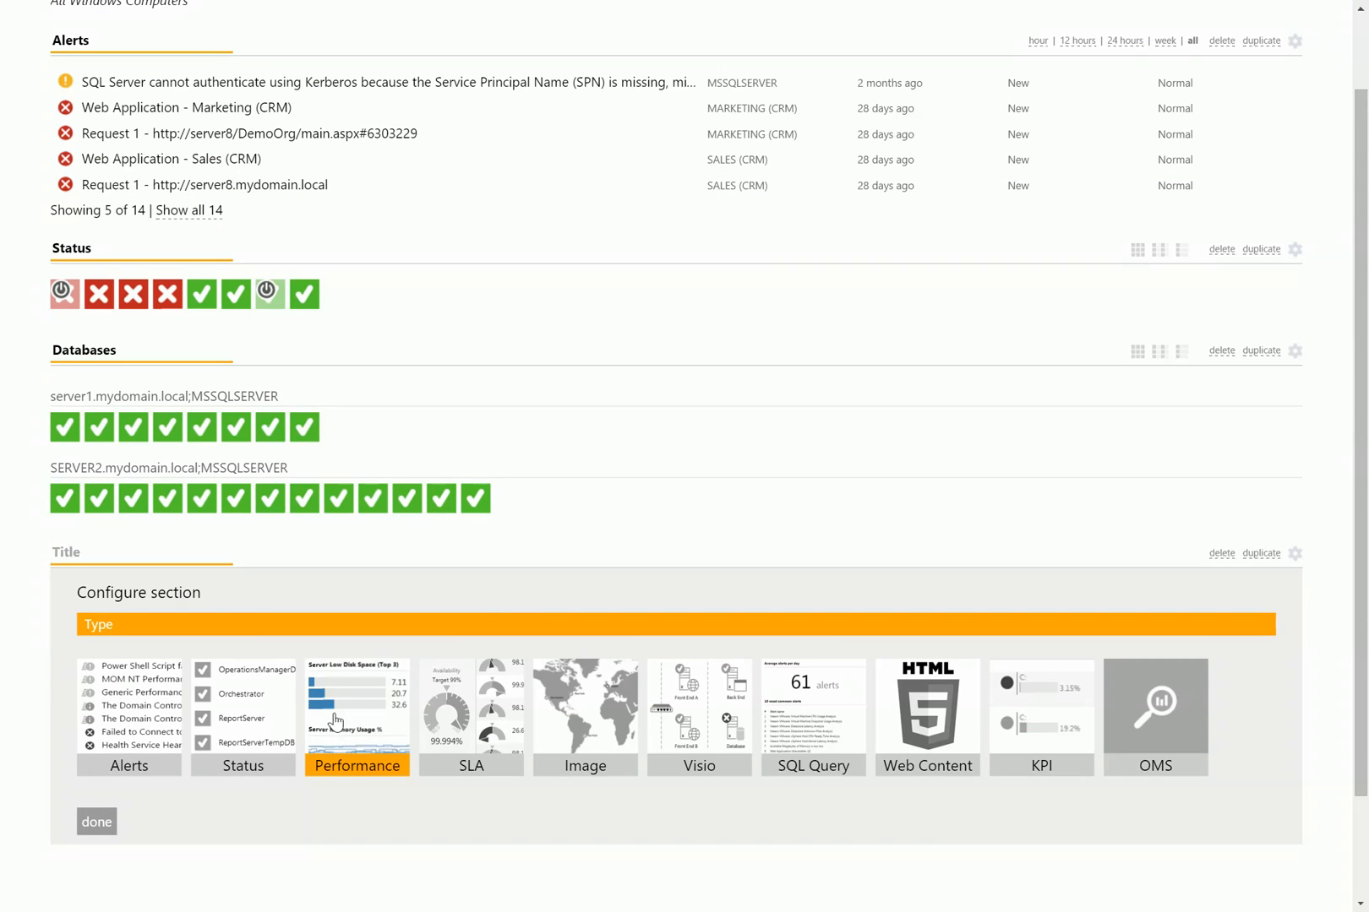
left_click(344, 724)
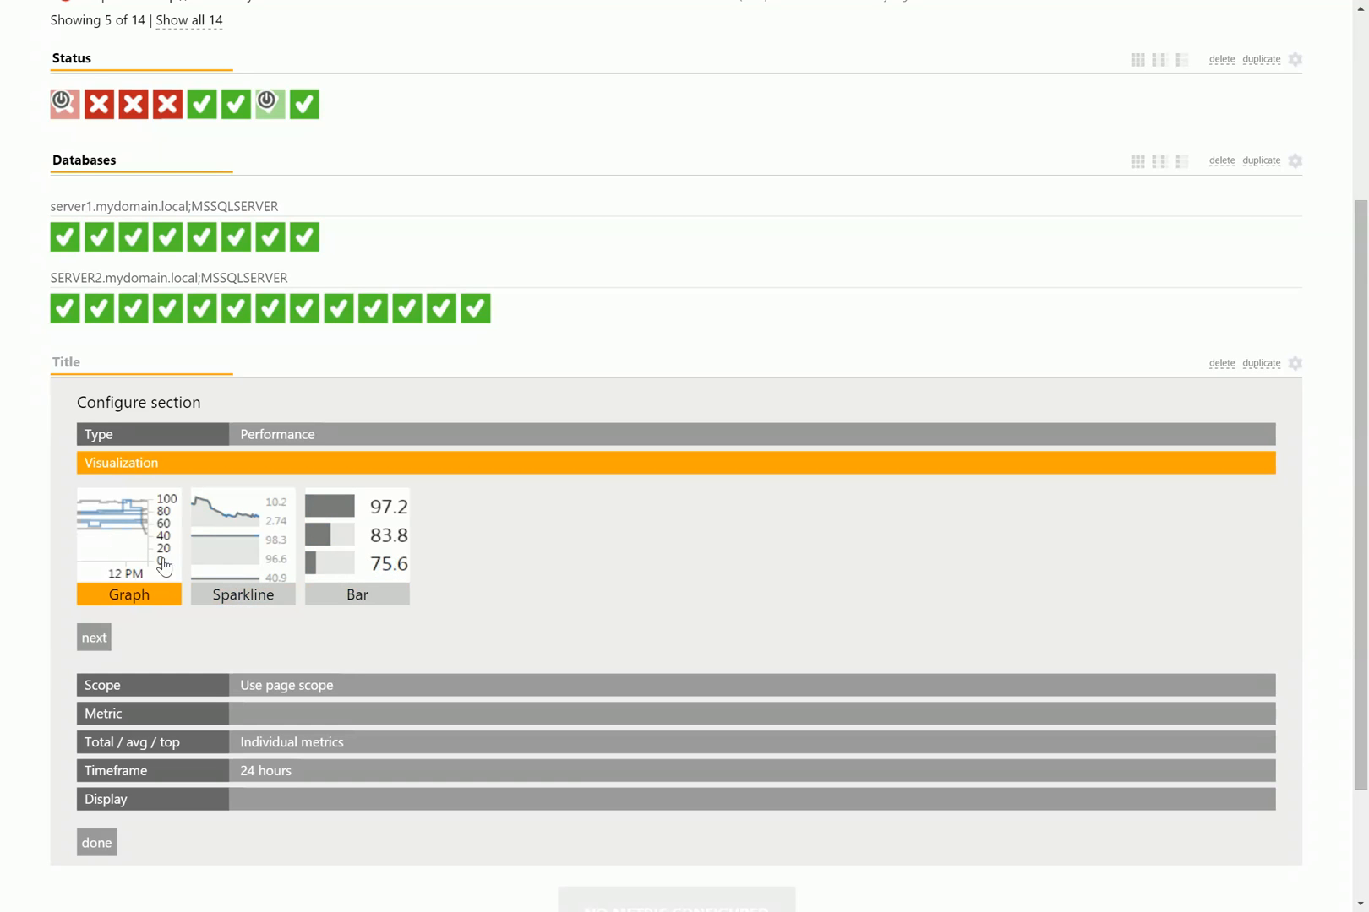
left_click(136, 550)
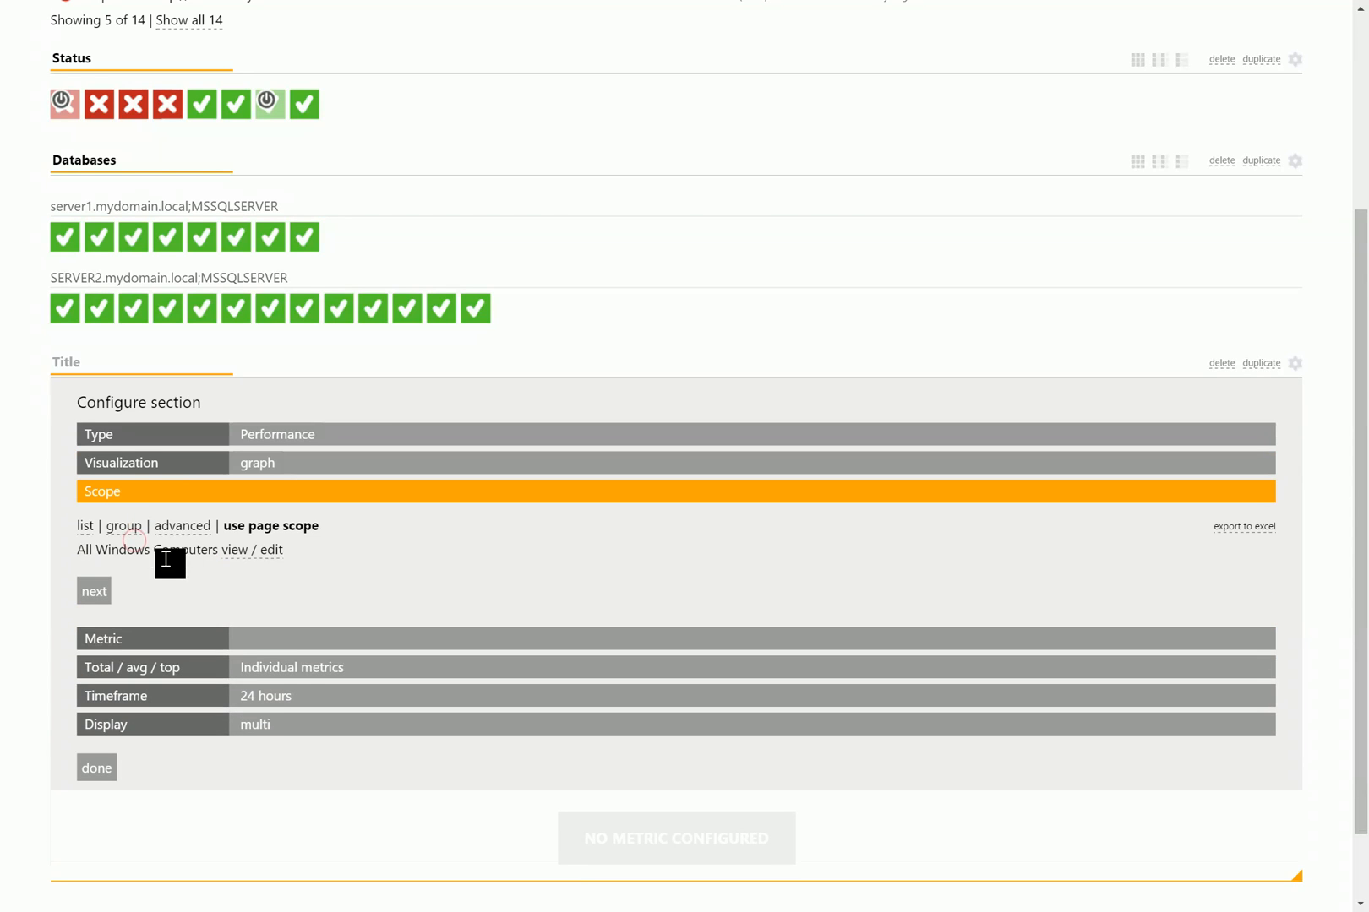
Set the section's metric to Processor Information - % Processor Time with the data range fit to data
left_click(173, 647)
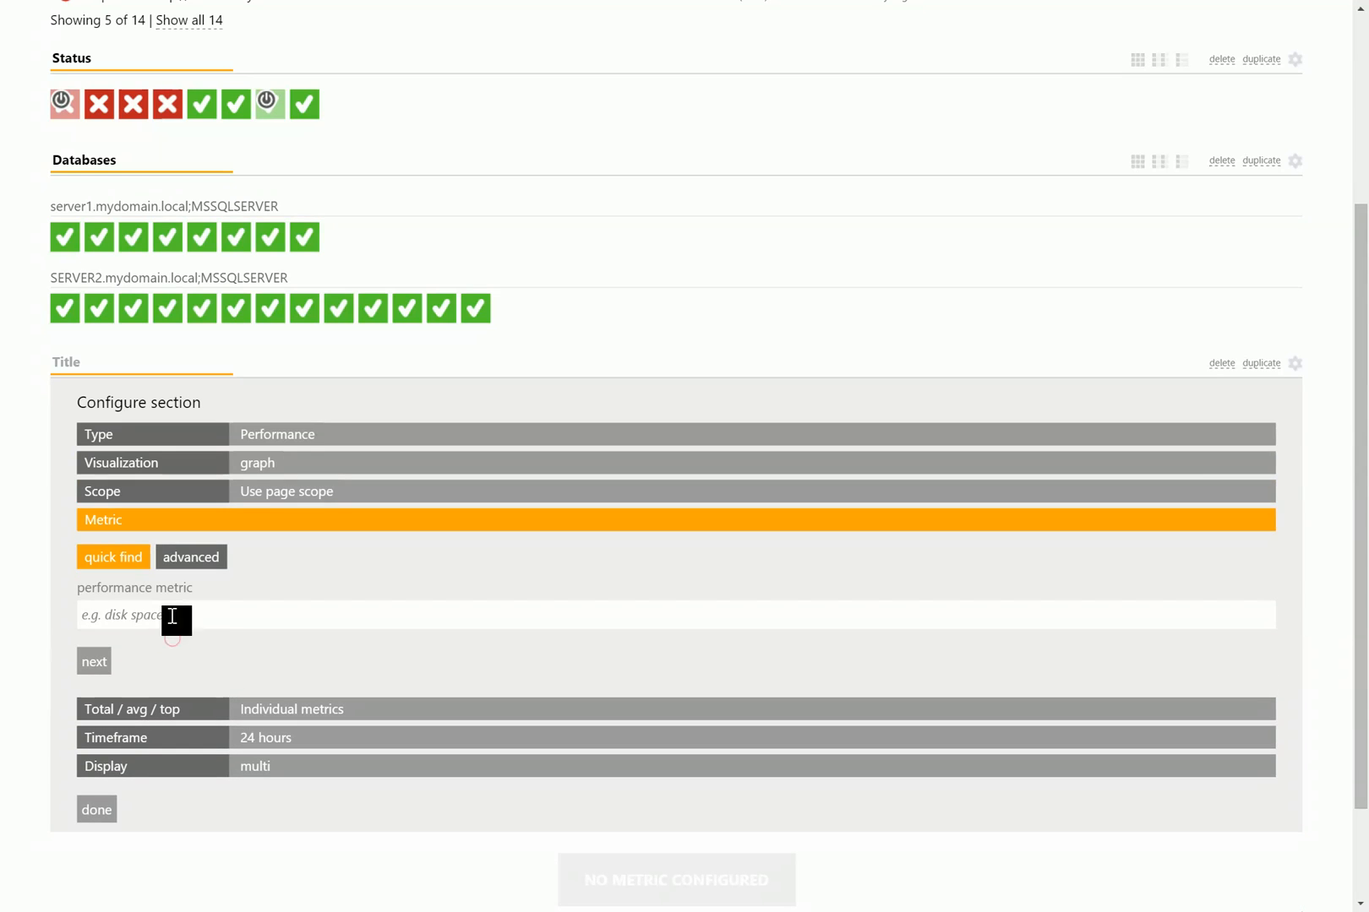
left_click(187, 625)
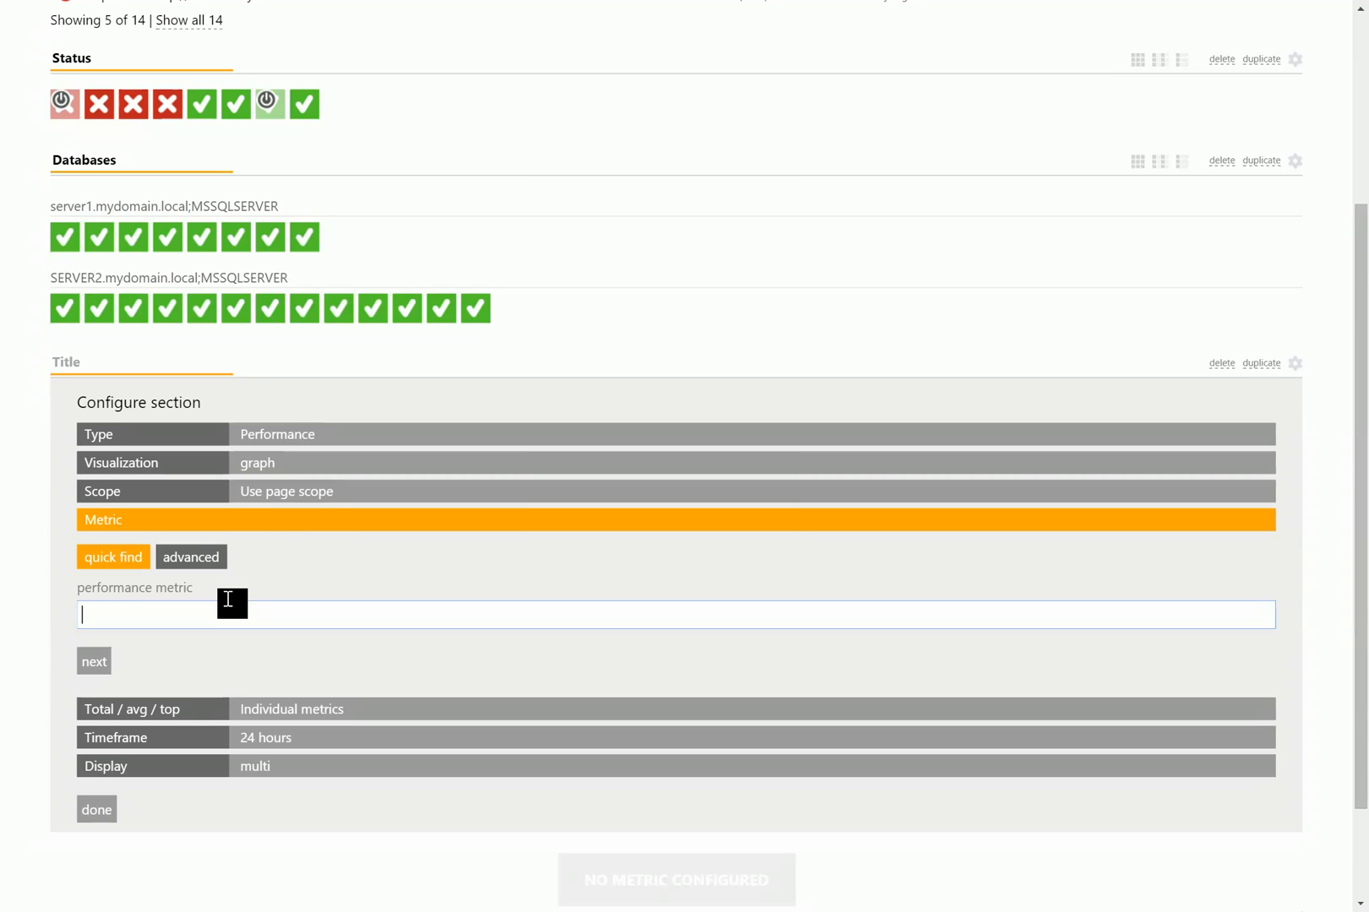
key("Down")
scroll(247, 614, "down", 1)
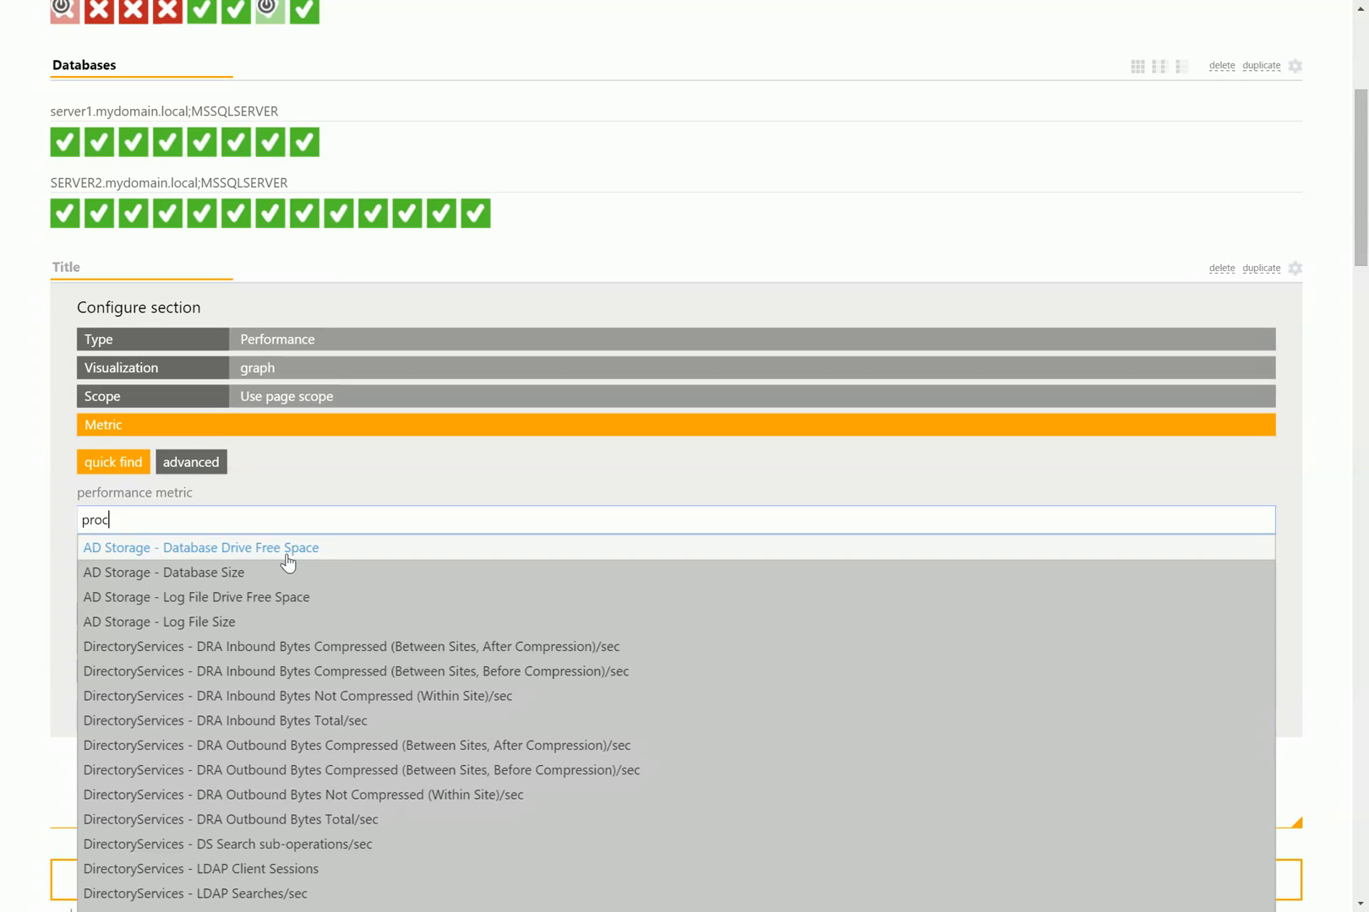
type("proc info")
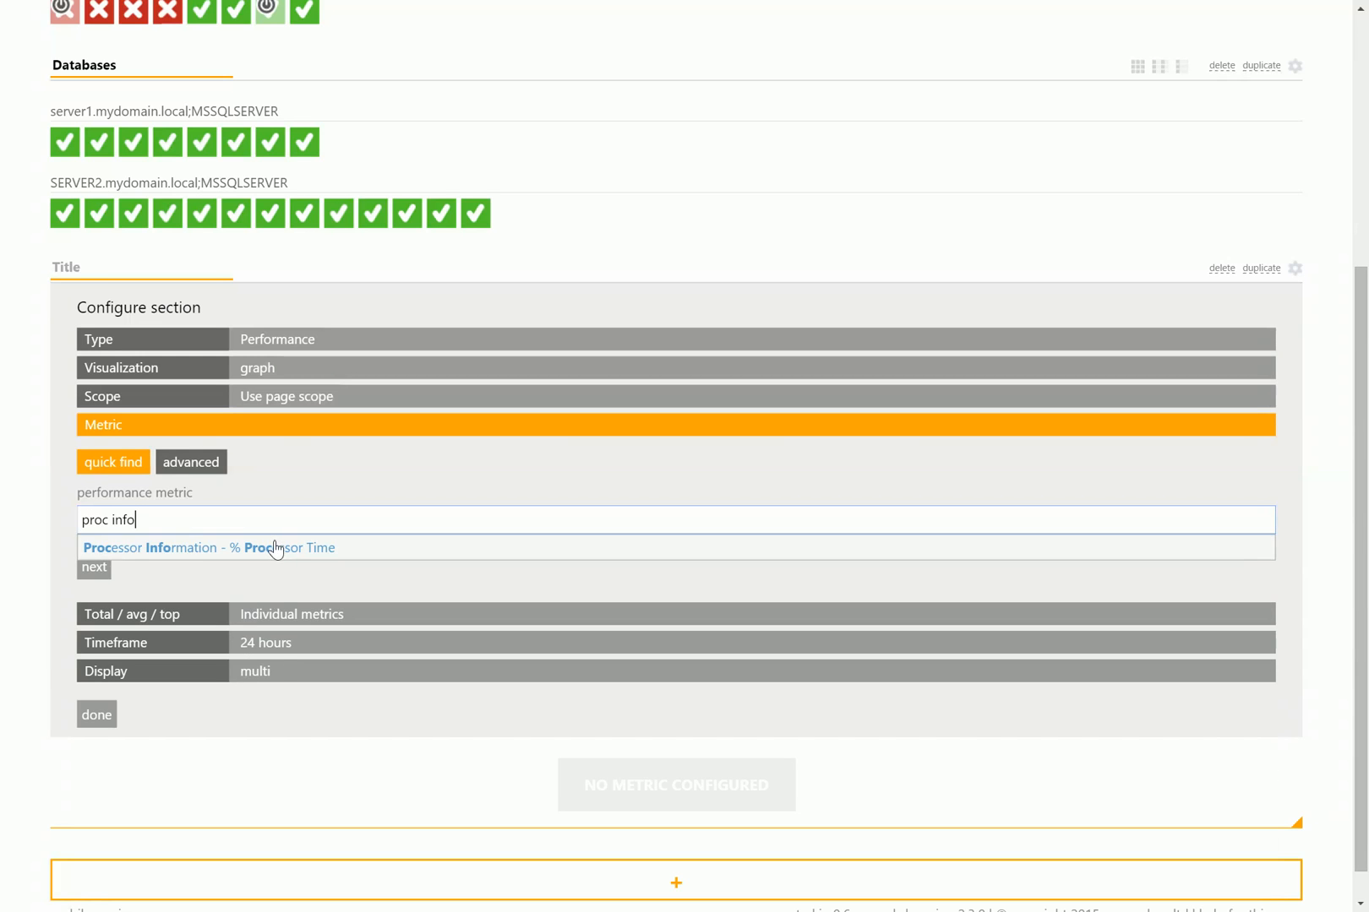
left_click(275, 547)
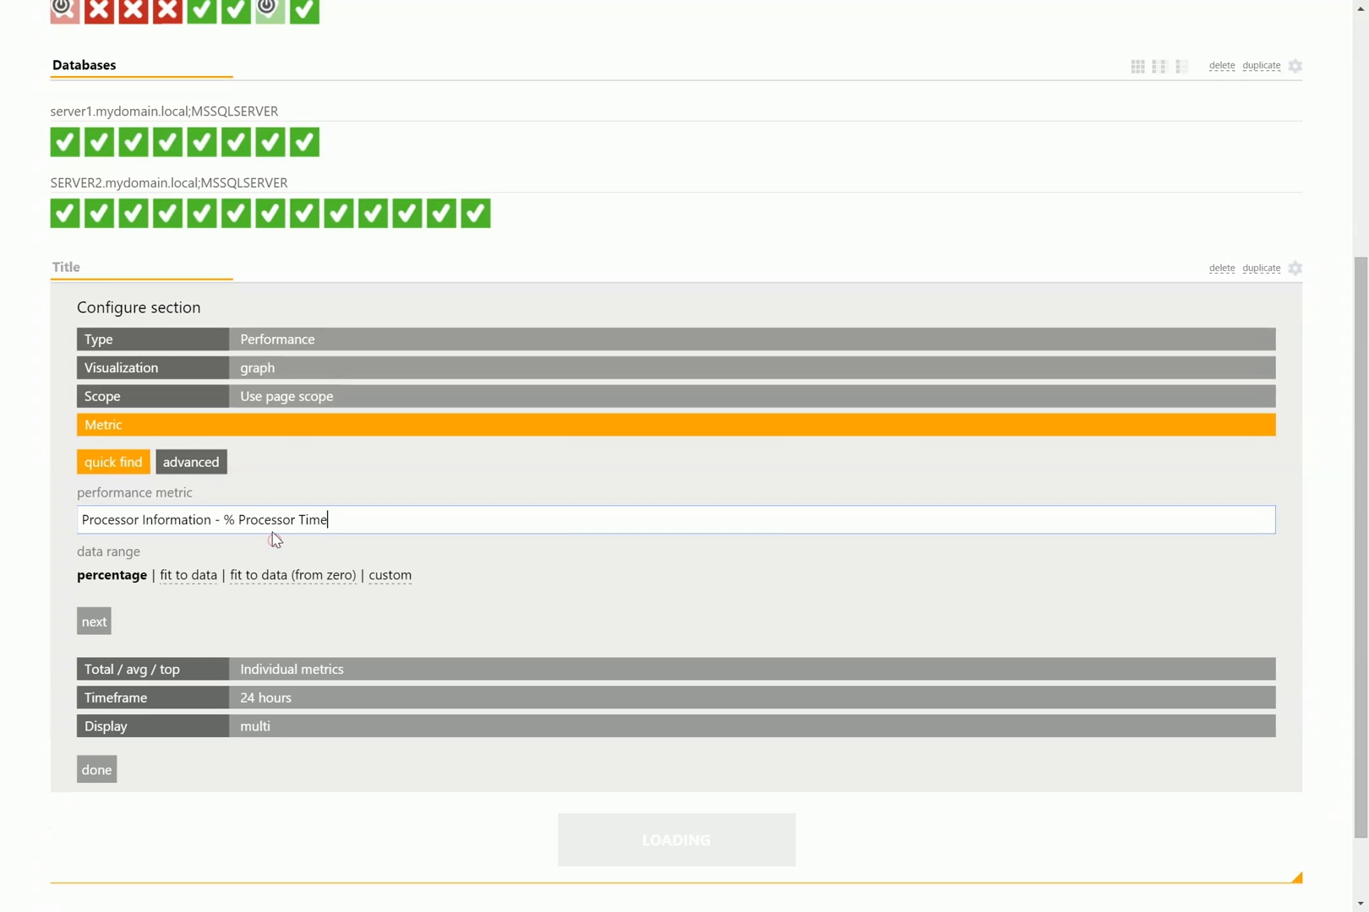
left_click(188, 577)
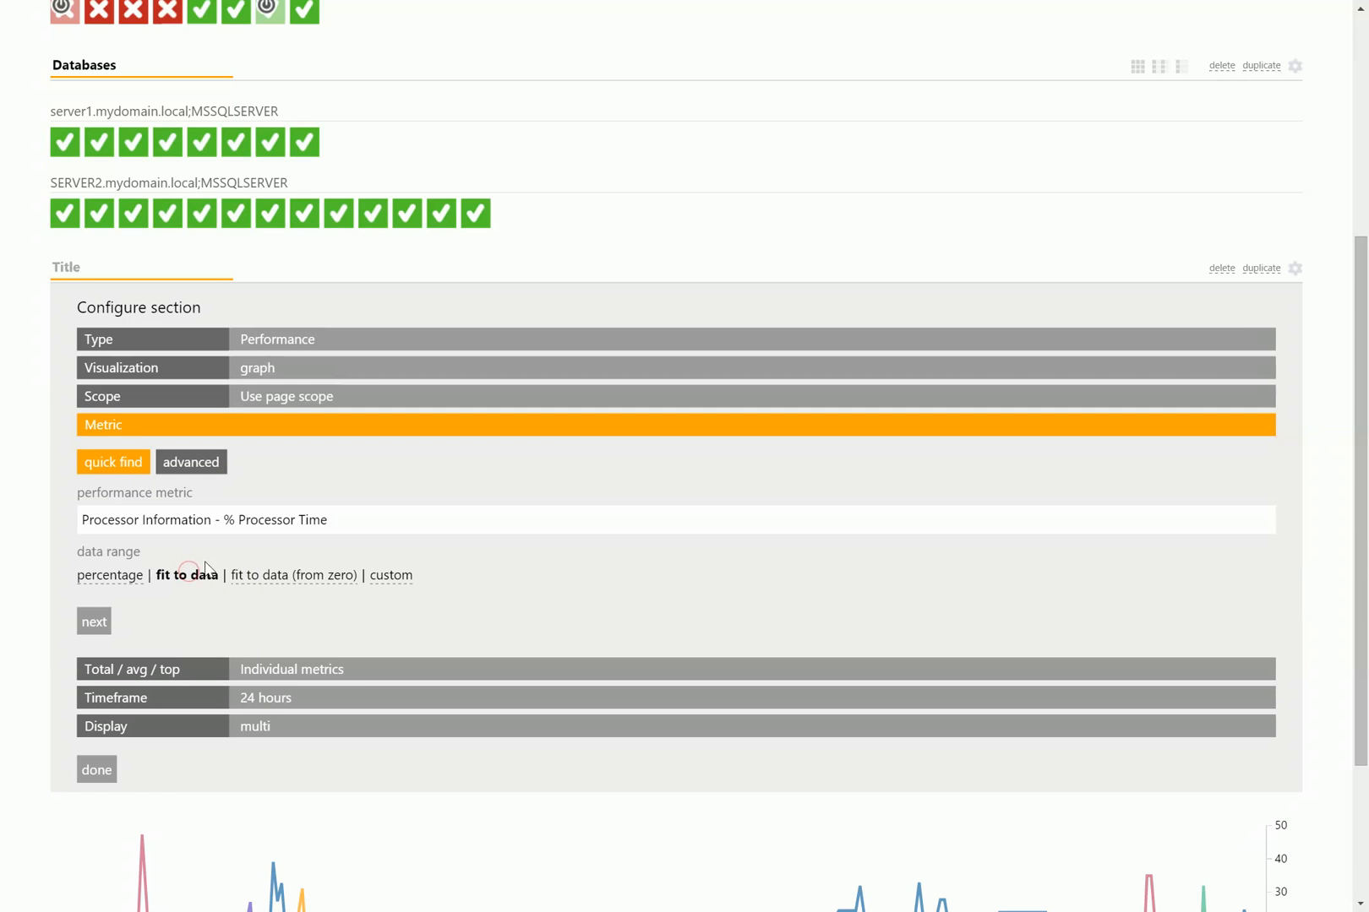
Keep individual metrics over 24 hours, preview single-color lines and settle on multi-color for the graph
left_click(171, 676)
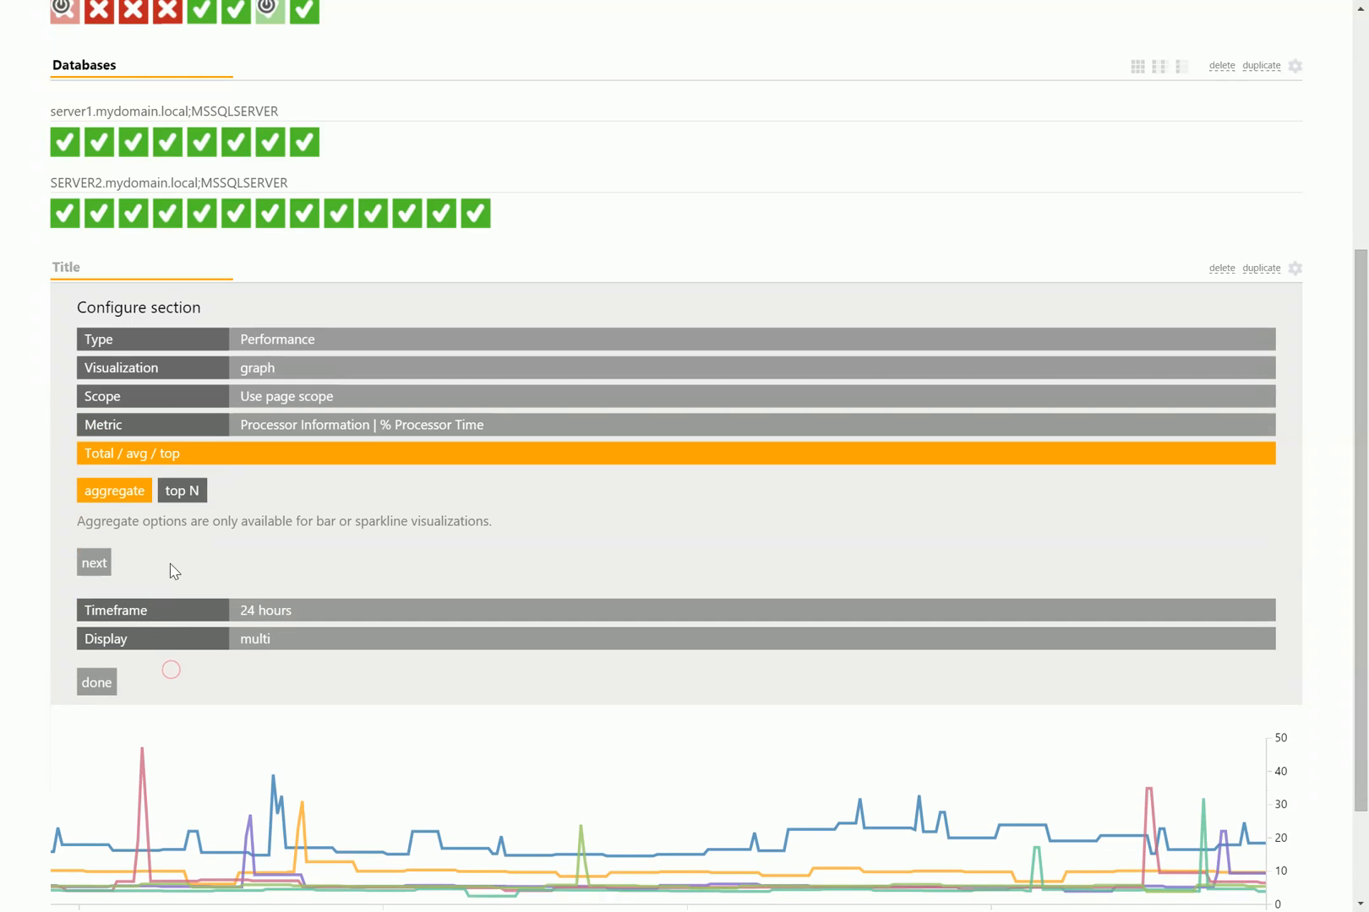
left_click(144, 610)
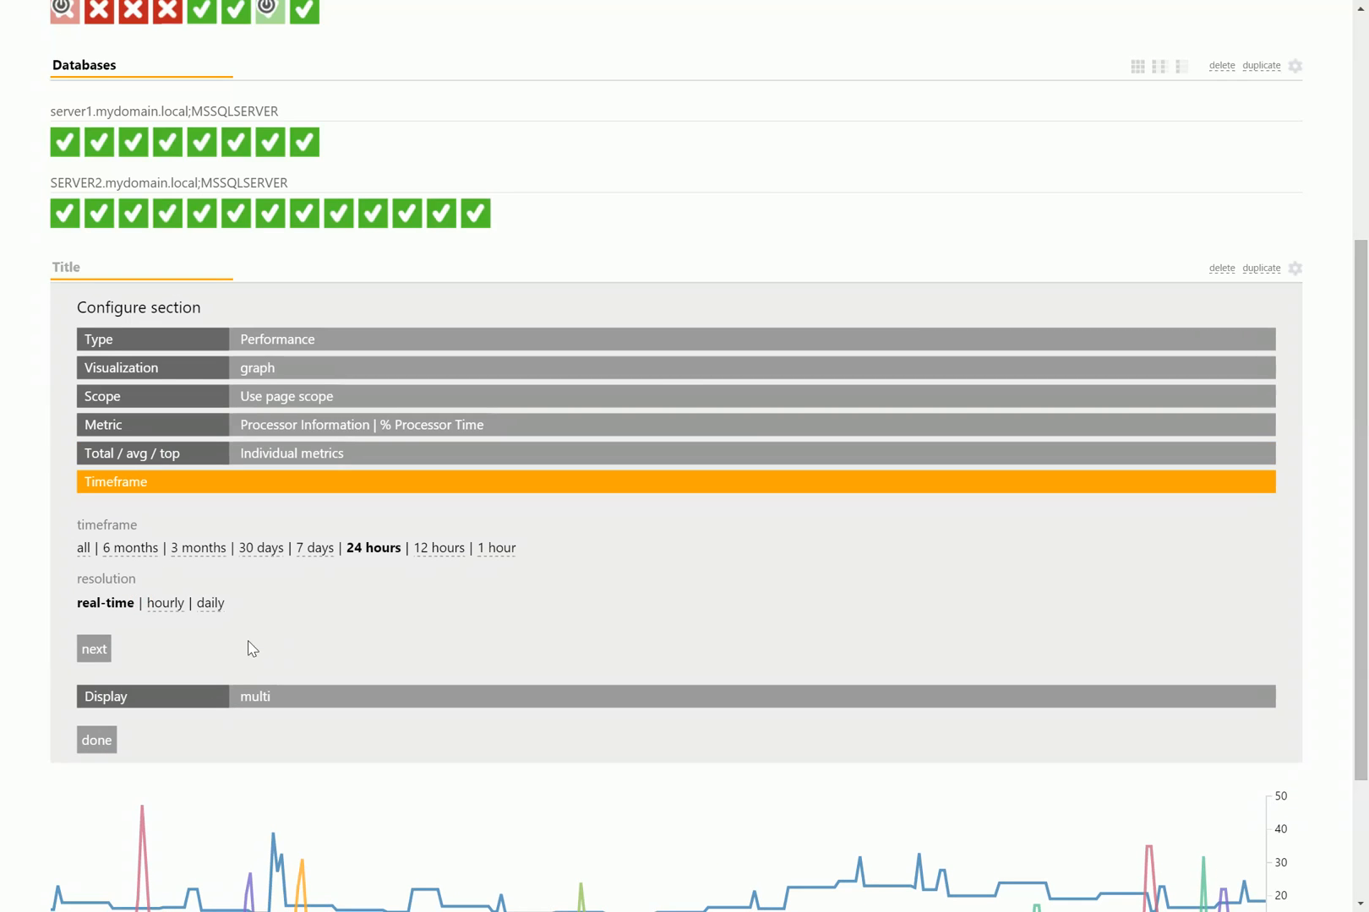
left_click(106, 658)
scroll(236, 528, "down", 1)
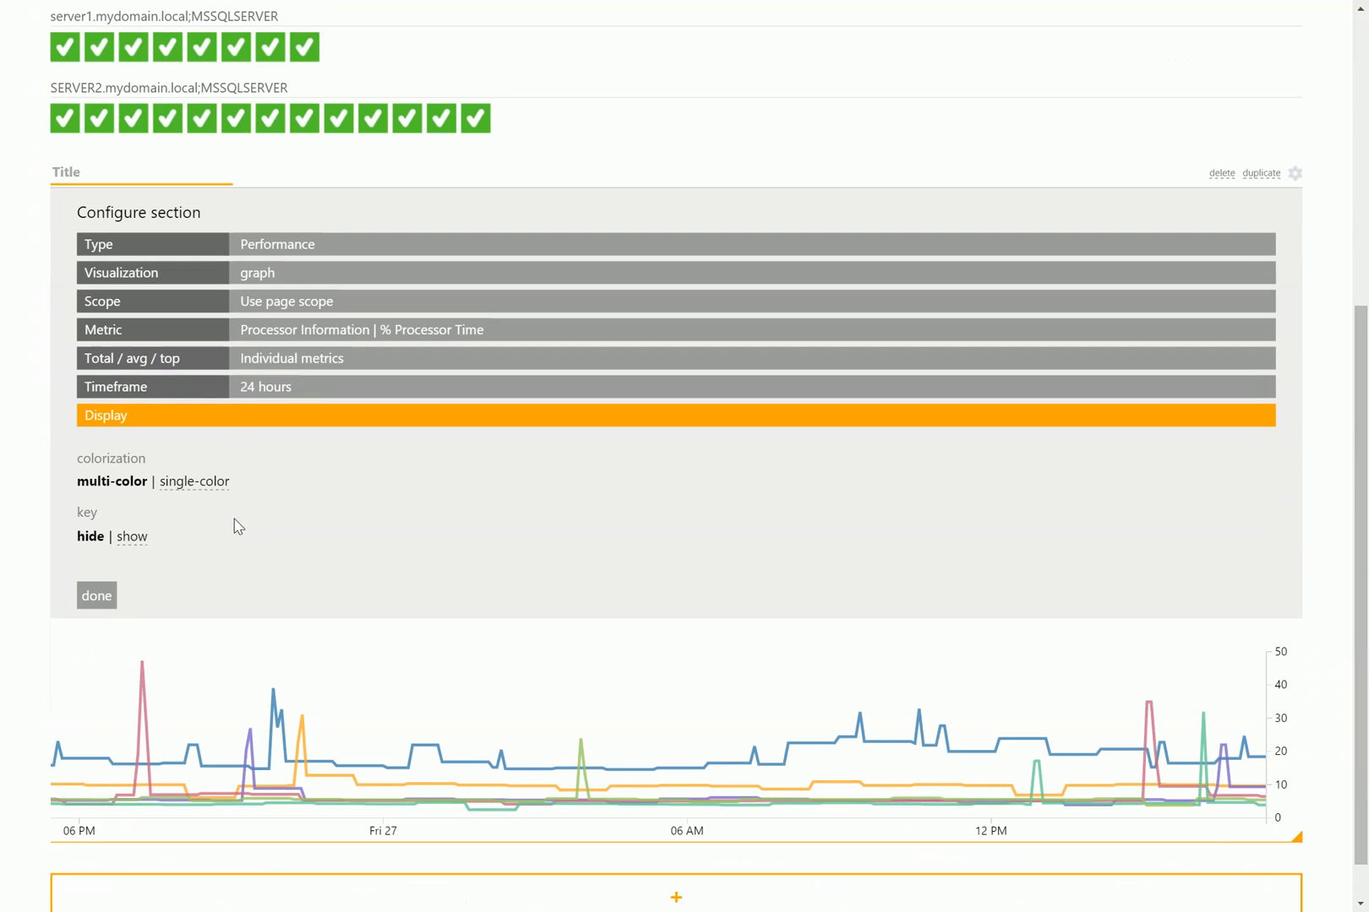
left_click(203, 488)
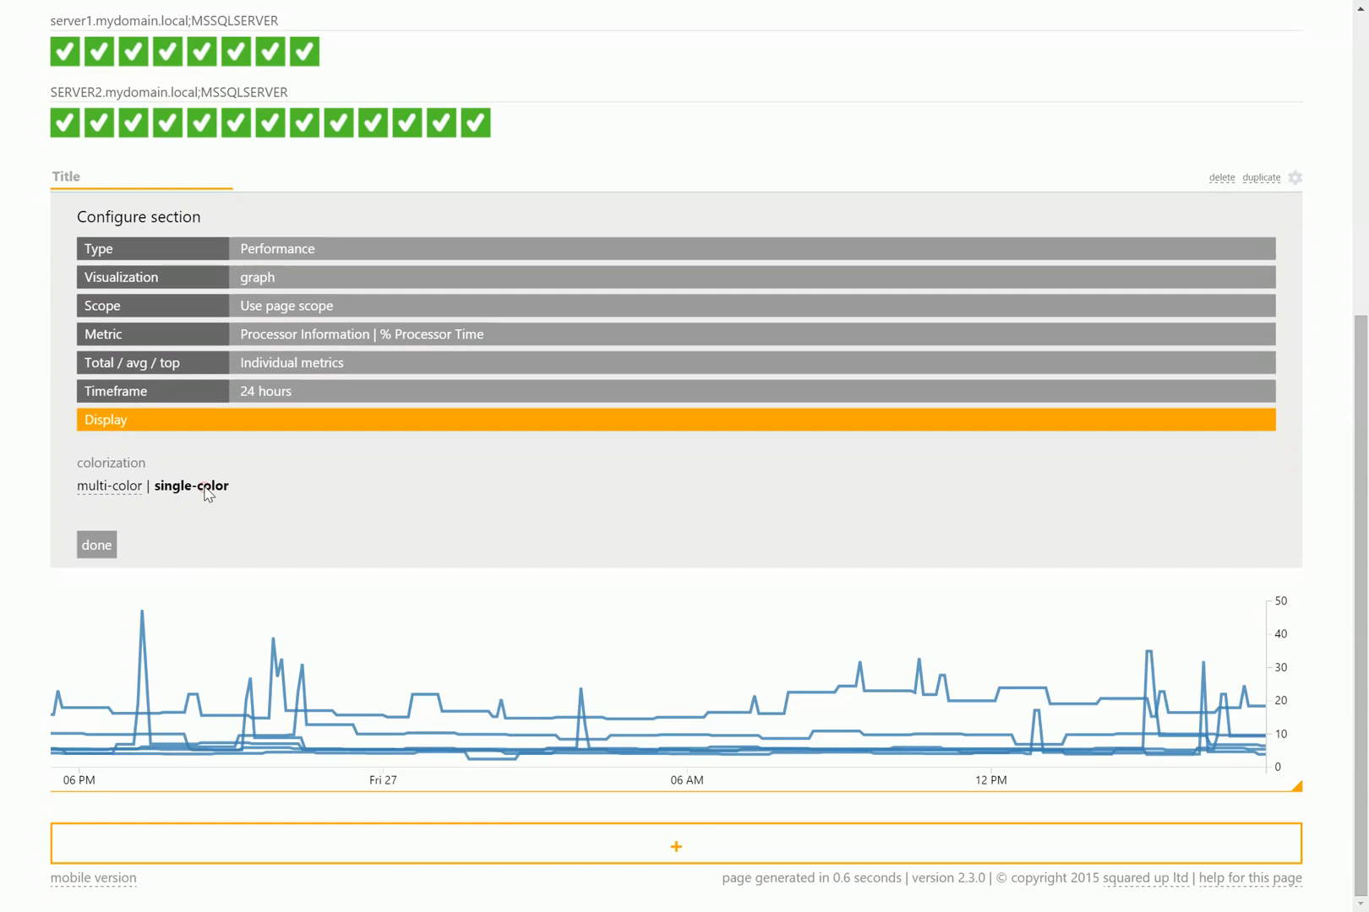
left_click(128, 487)
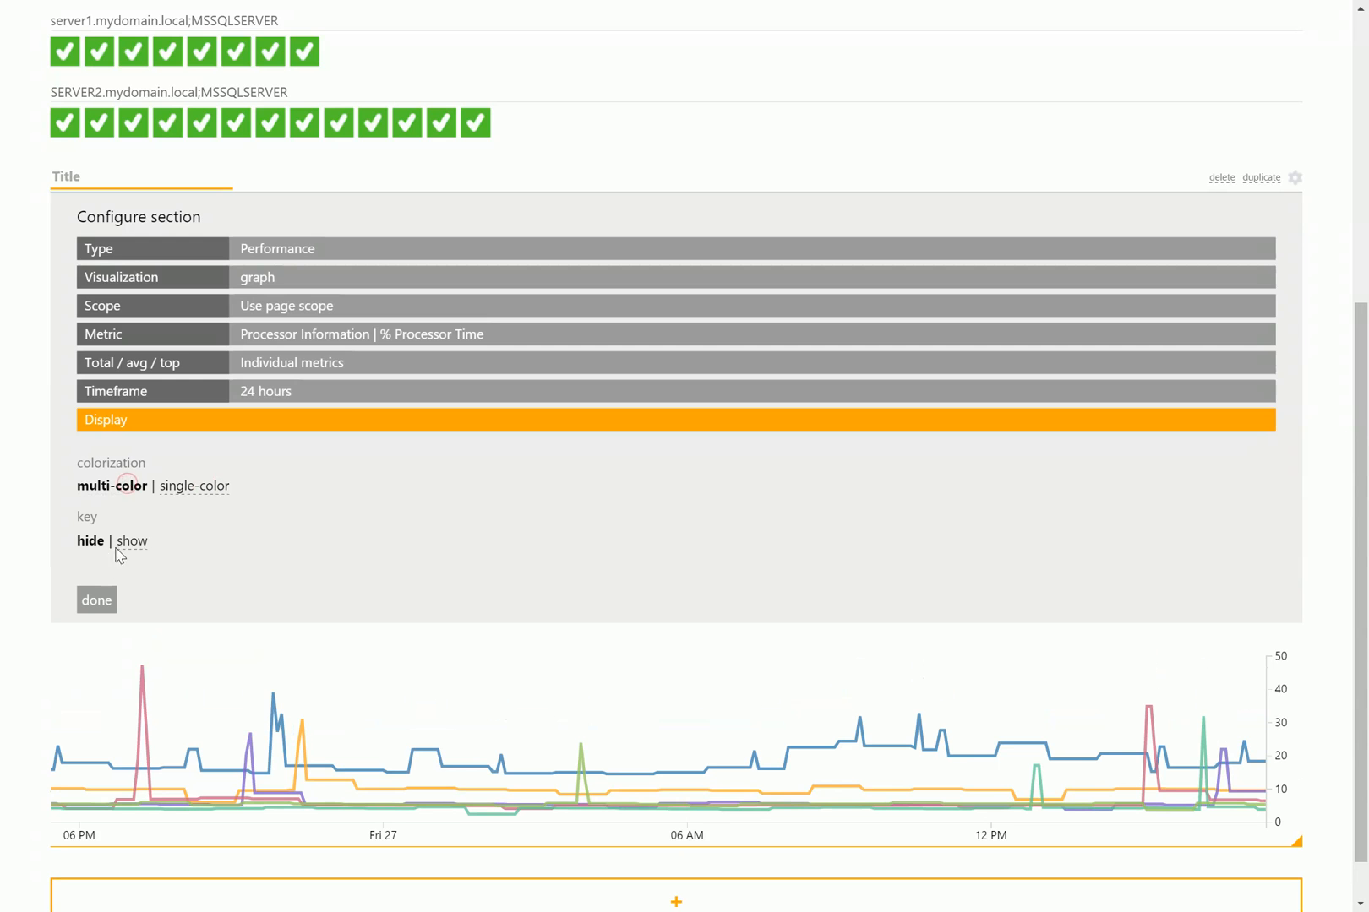
Finish configuring the graph section and title it CPU
left_click(108, 599)
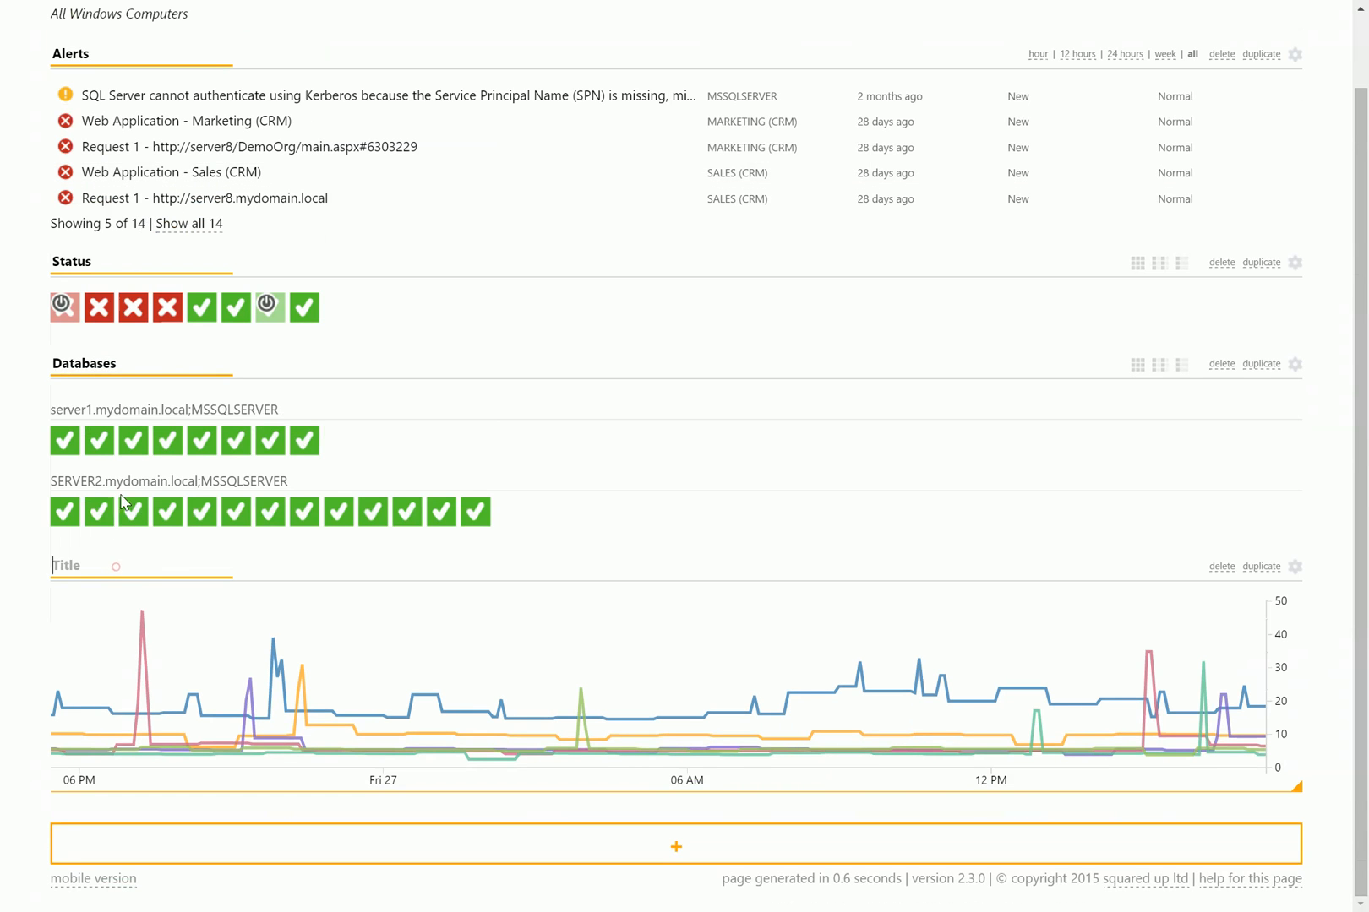
type("U")
scroll(397, 406, "up", 1)
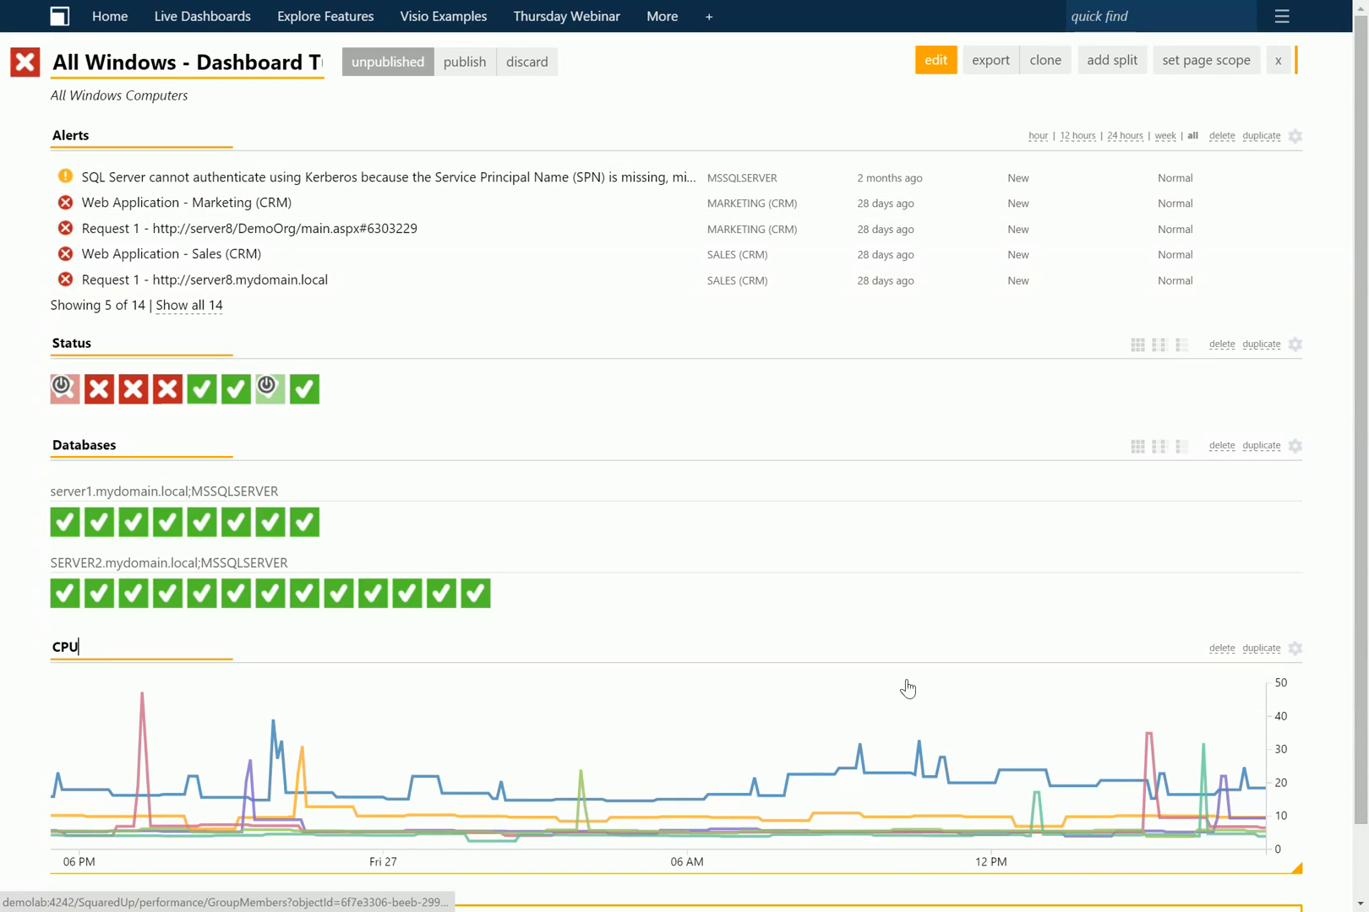
scroll(904, 686, "down", 1)
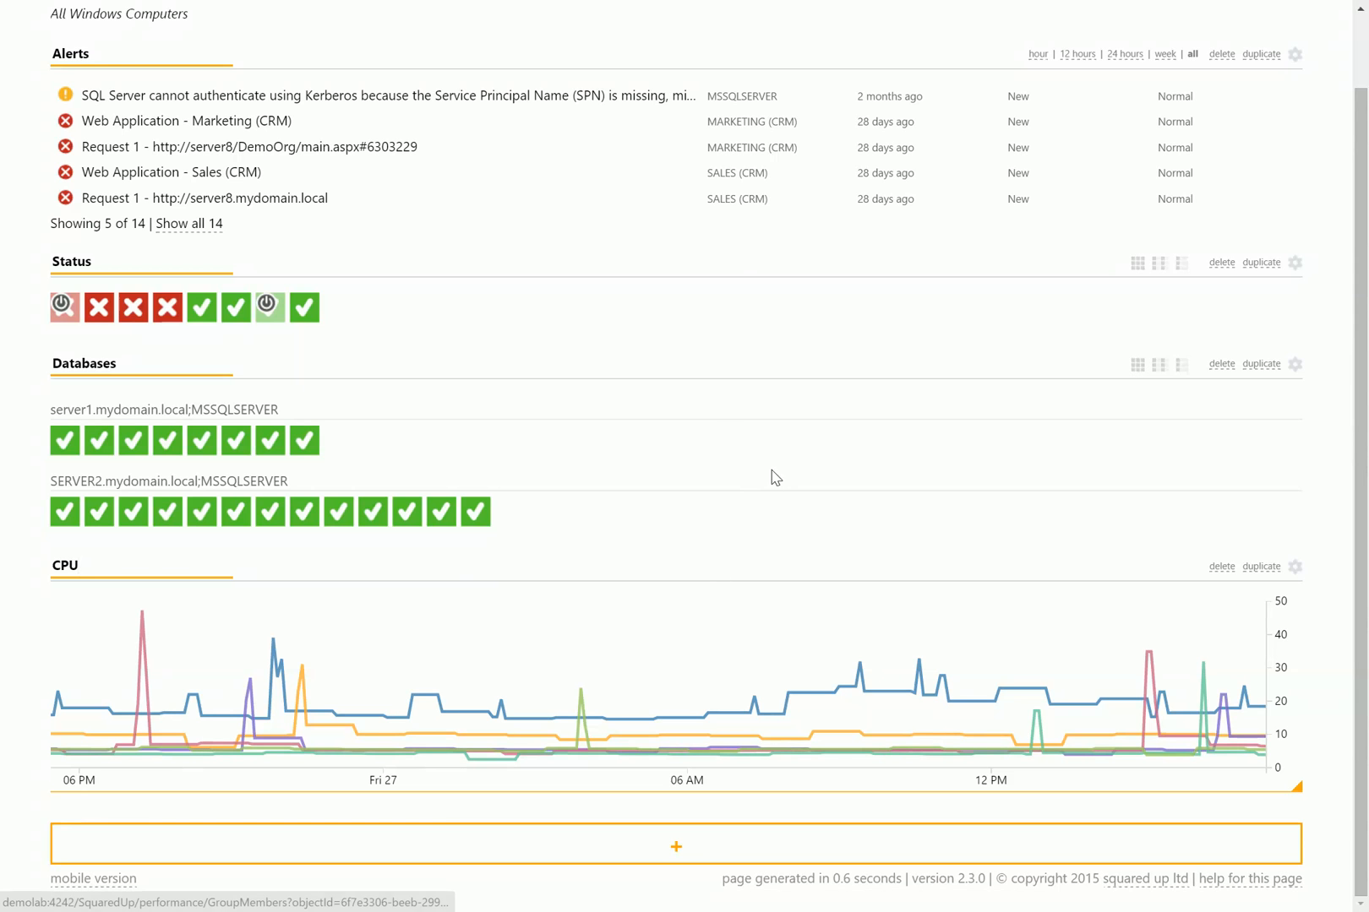
scroll(851, 490, "up", 1)
key("F11")
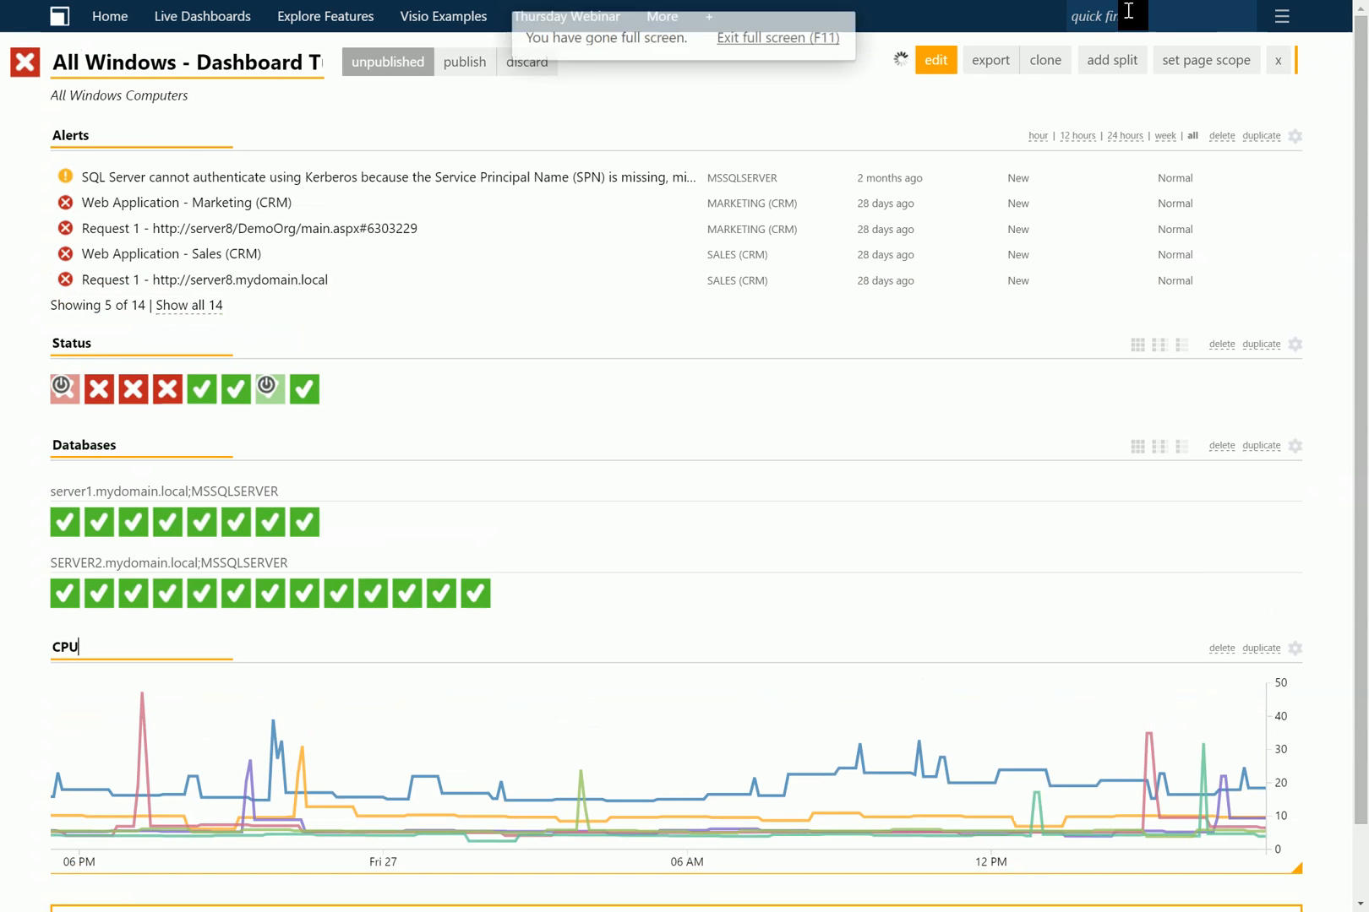
Add a vertical split to the page and set its divider at 44%
left_click(1124, 65)
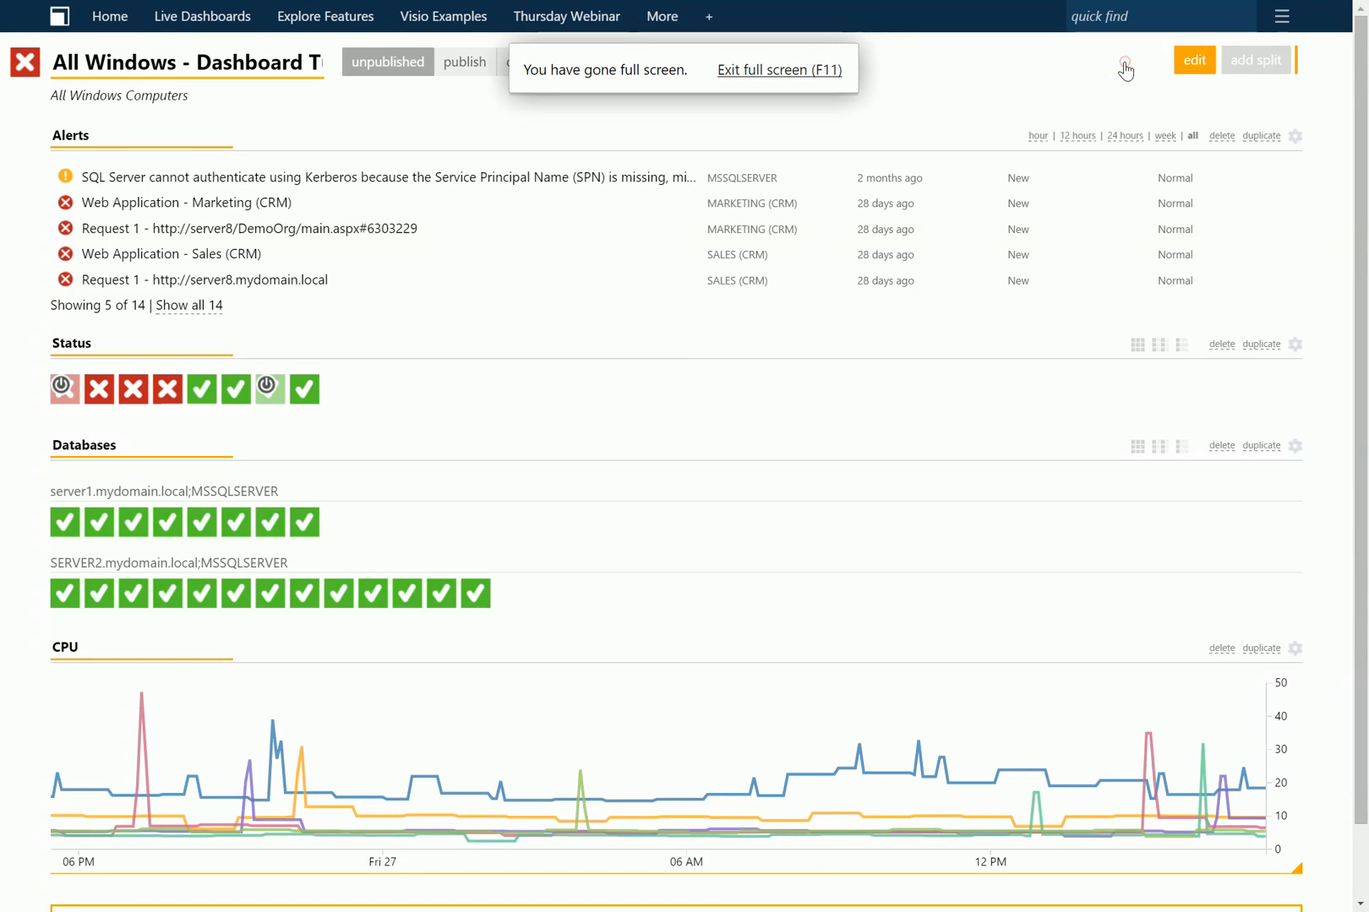
left_click(680, 354)
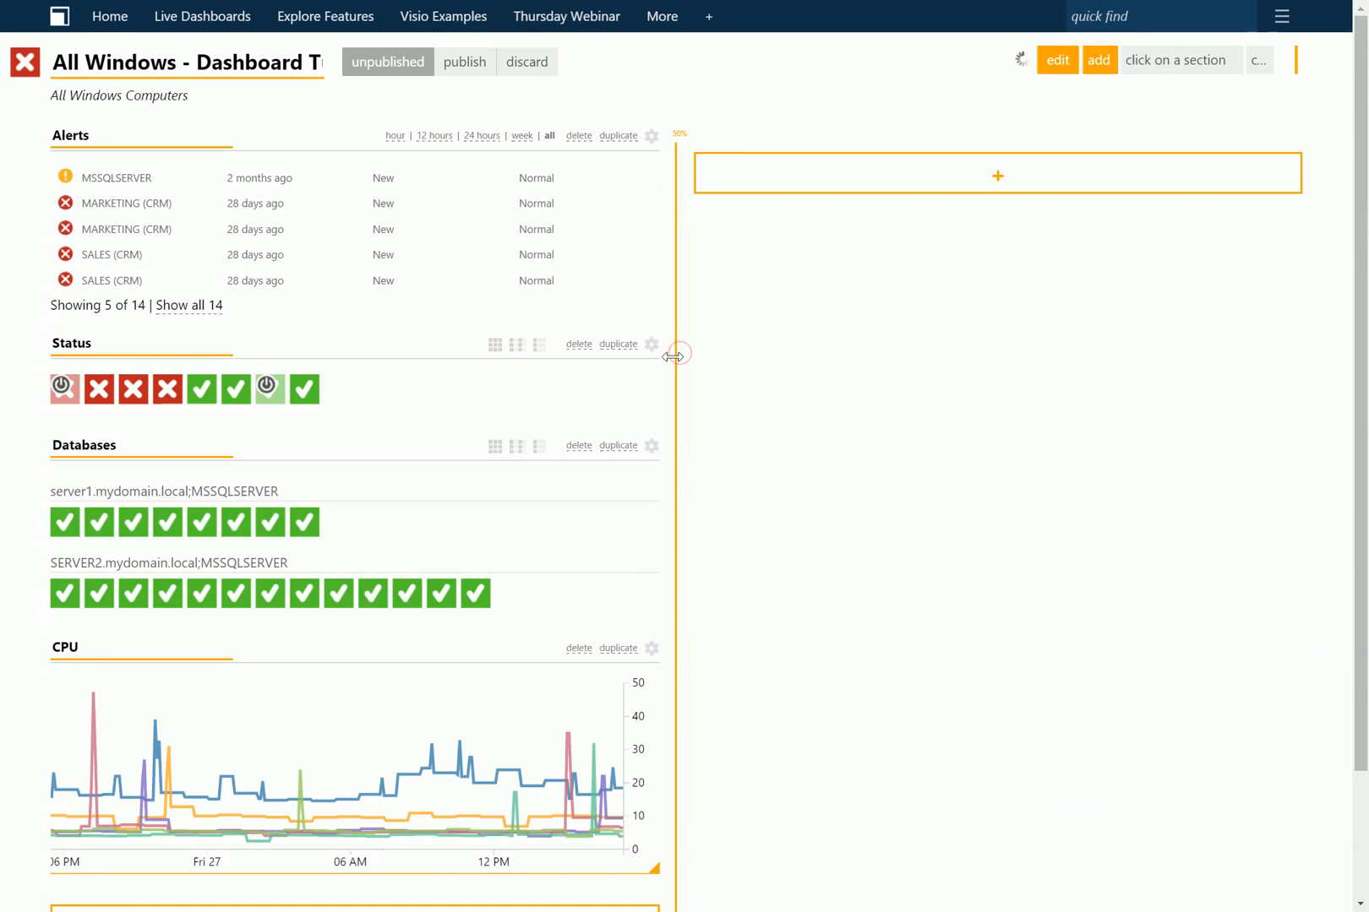
left_click_drag(672, 355, 603, 376)
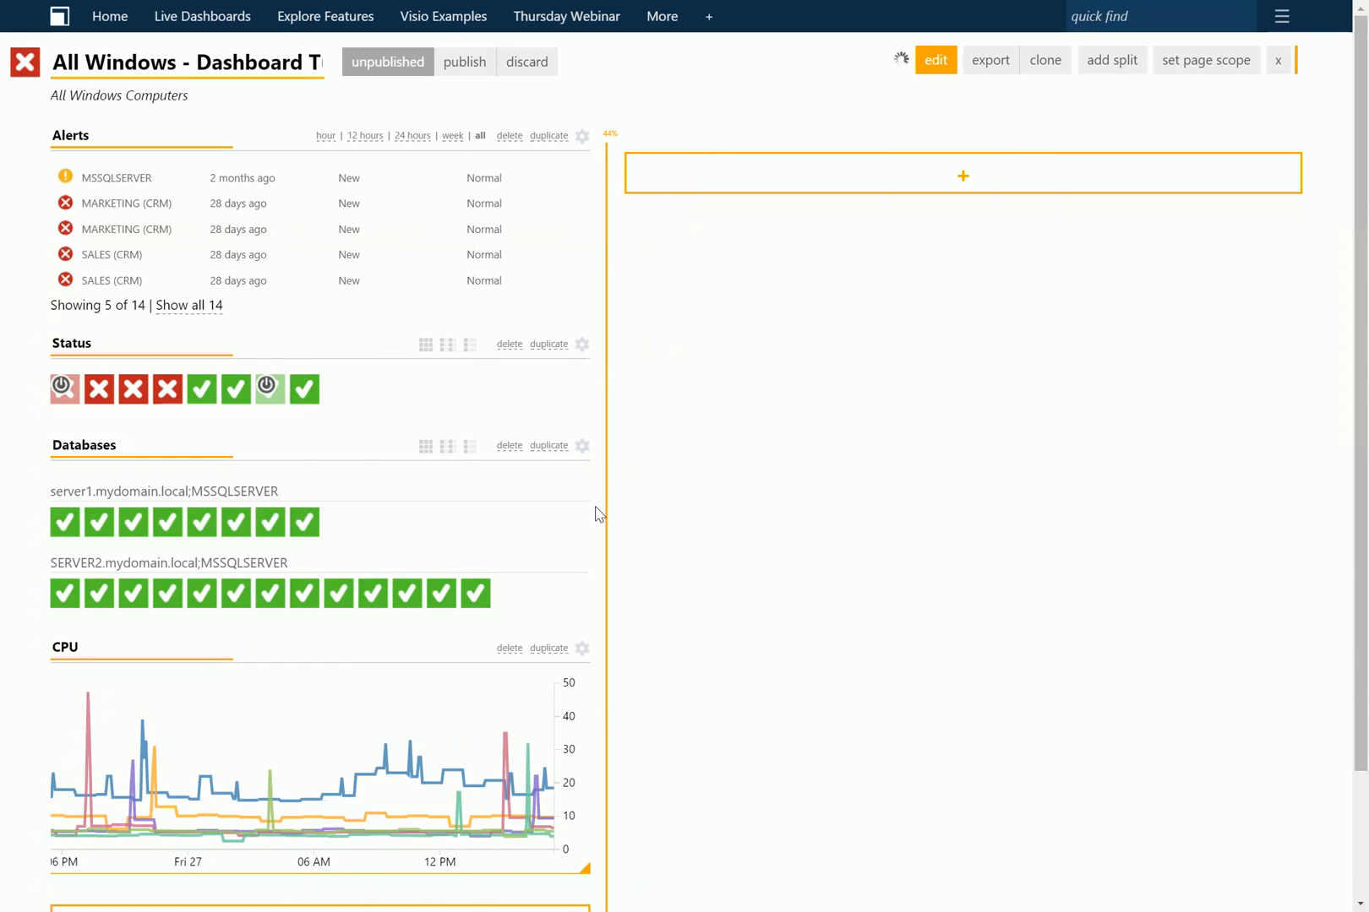
Move the CPU section into the empty second column and make its graph taller
left_click_drag(589, 661, 1181, 414)
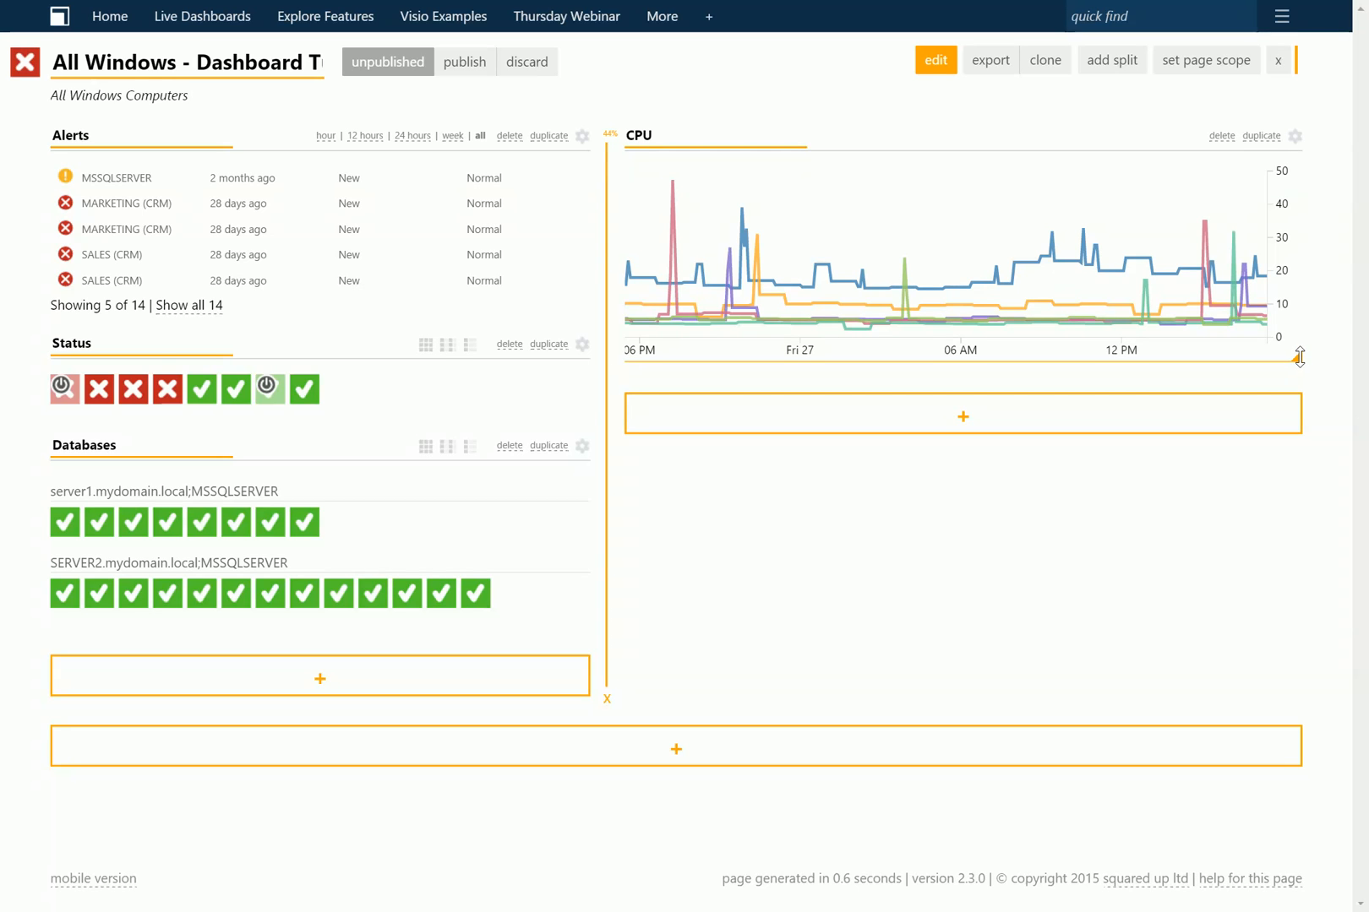
left_click_drag(1301, 359, 1296, 455)
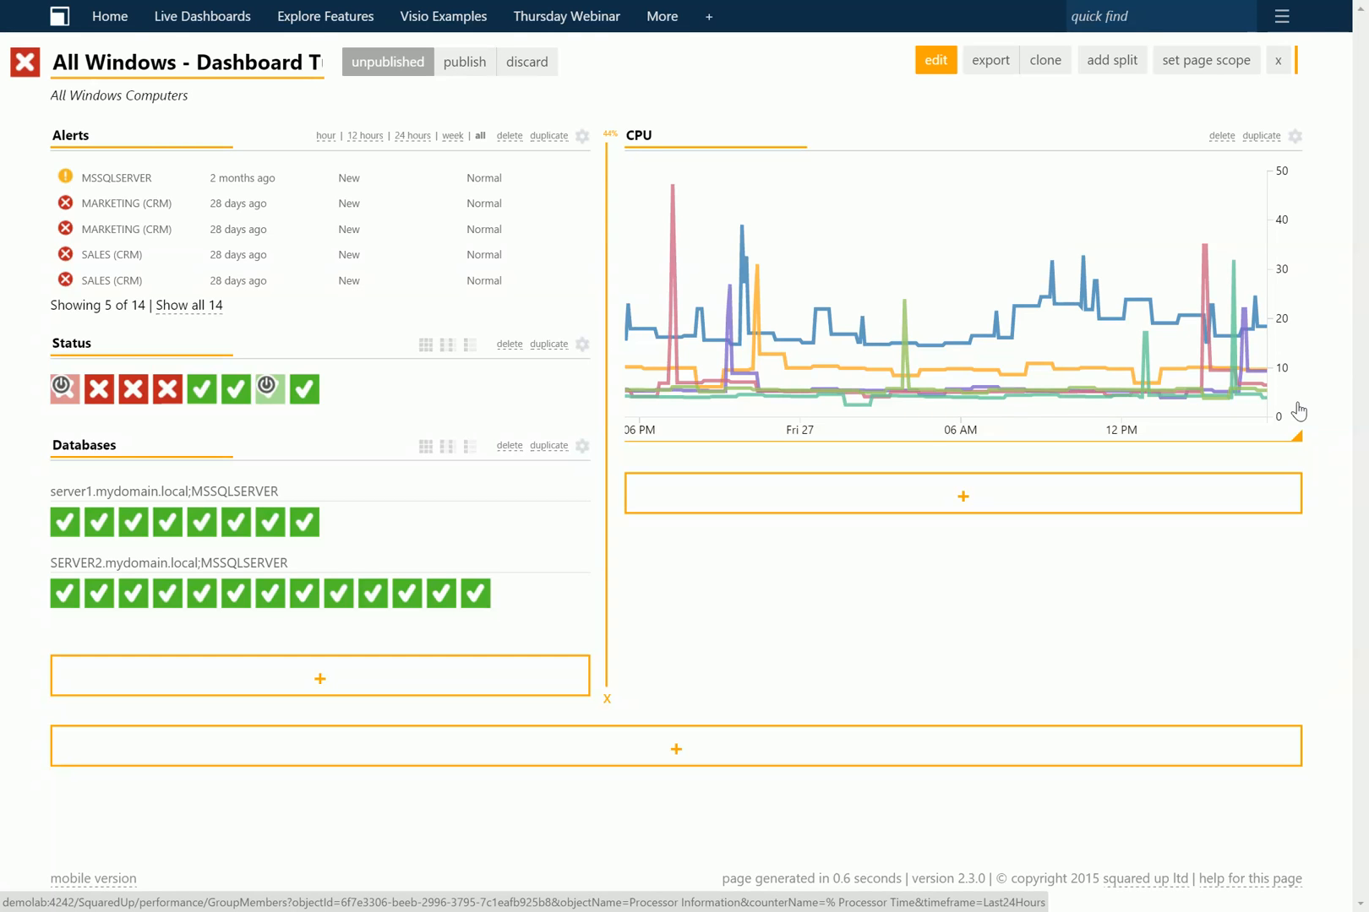
Add a Performance section below CPU and choose Sparkline as its visualization
left_click(962, 494)
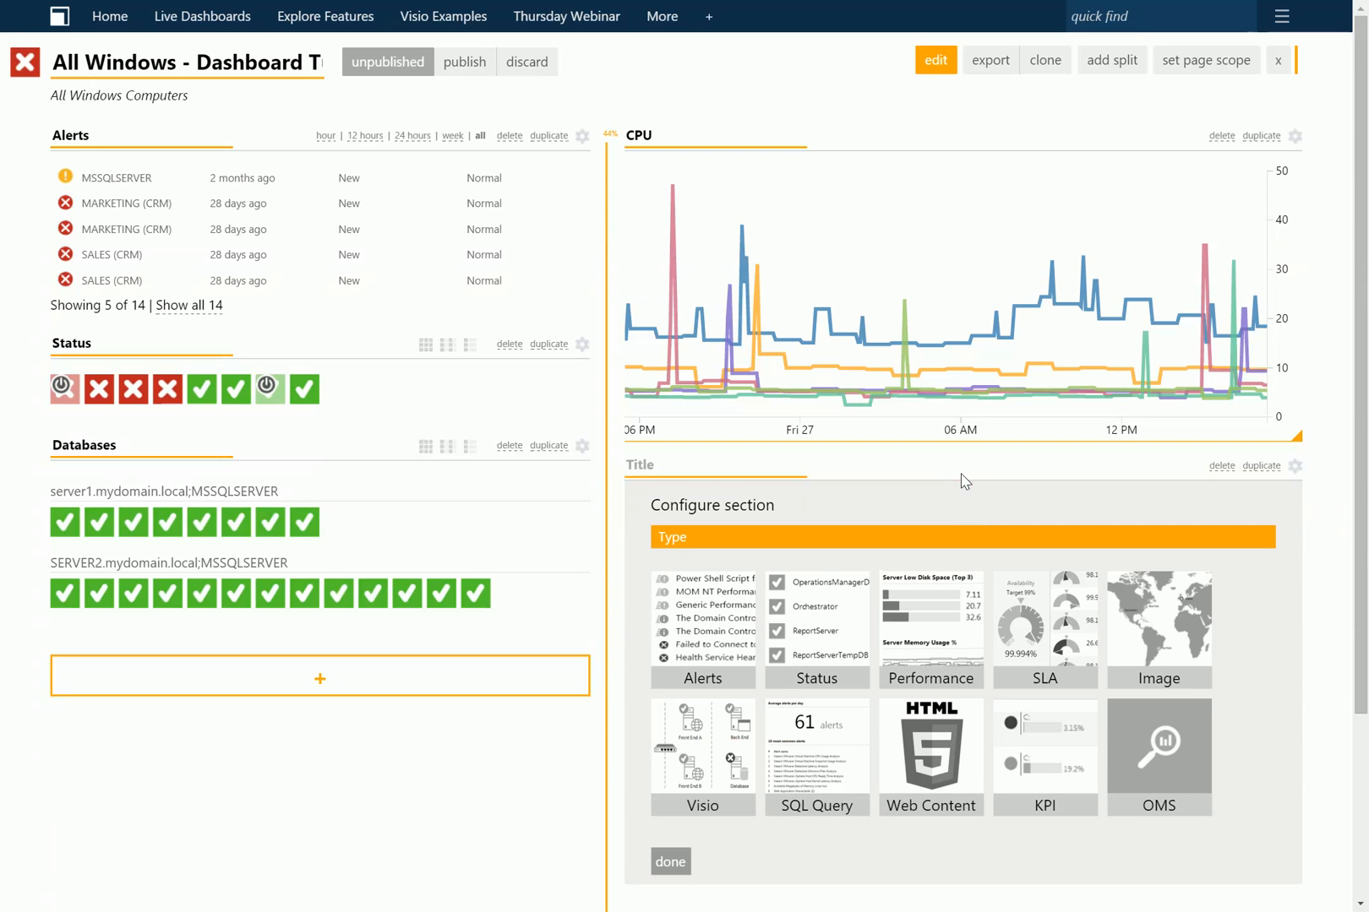
left_click(910, 615)
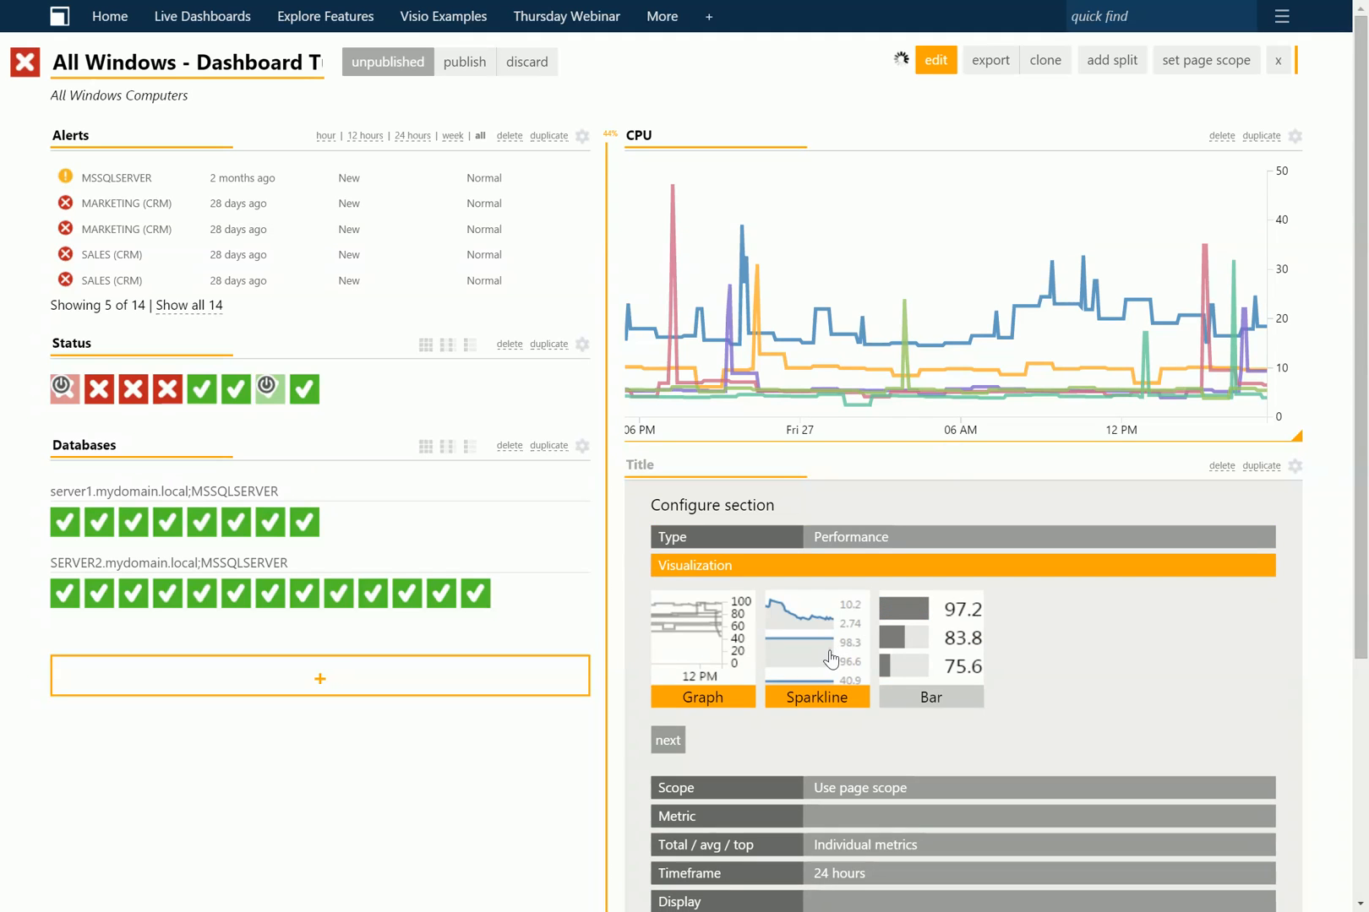
left_click(828, 659)
scroll(763, 607, "down", 1)
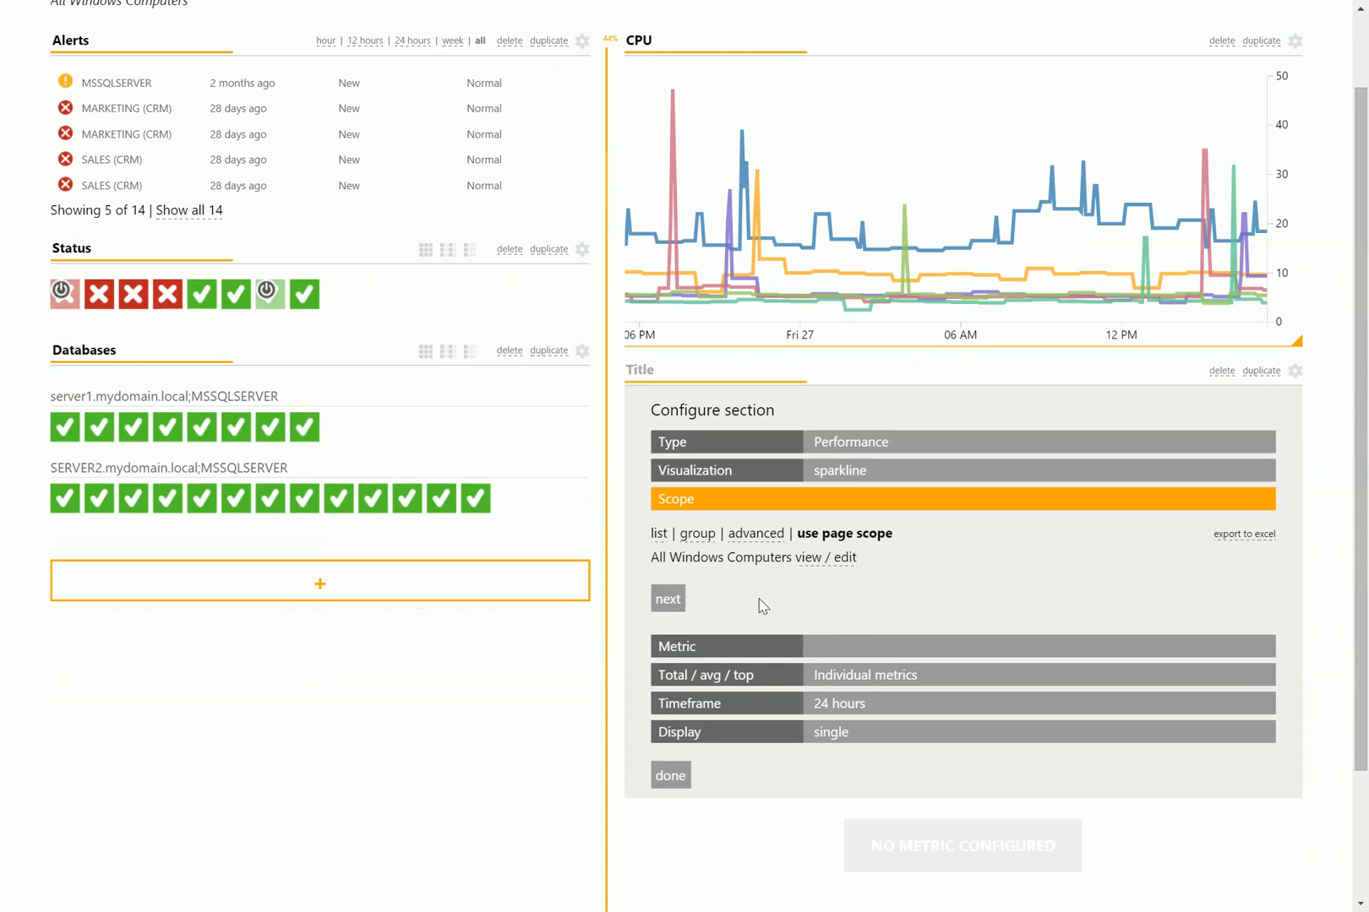
Keep the page scope and set the metric to Memory - PercentMemoryUsed with the data range fit to data
left_click(758, 656)
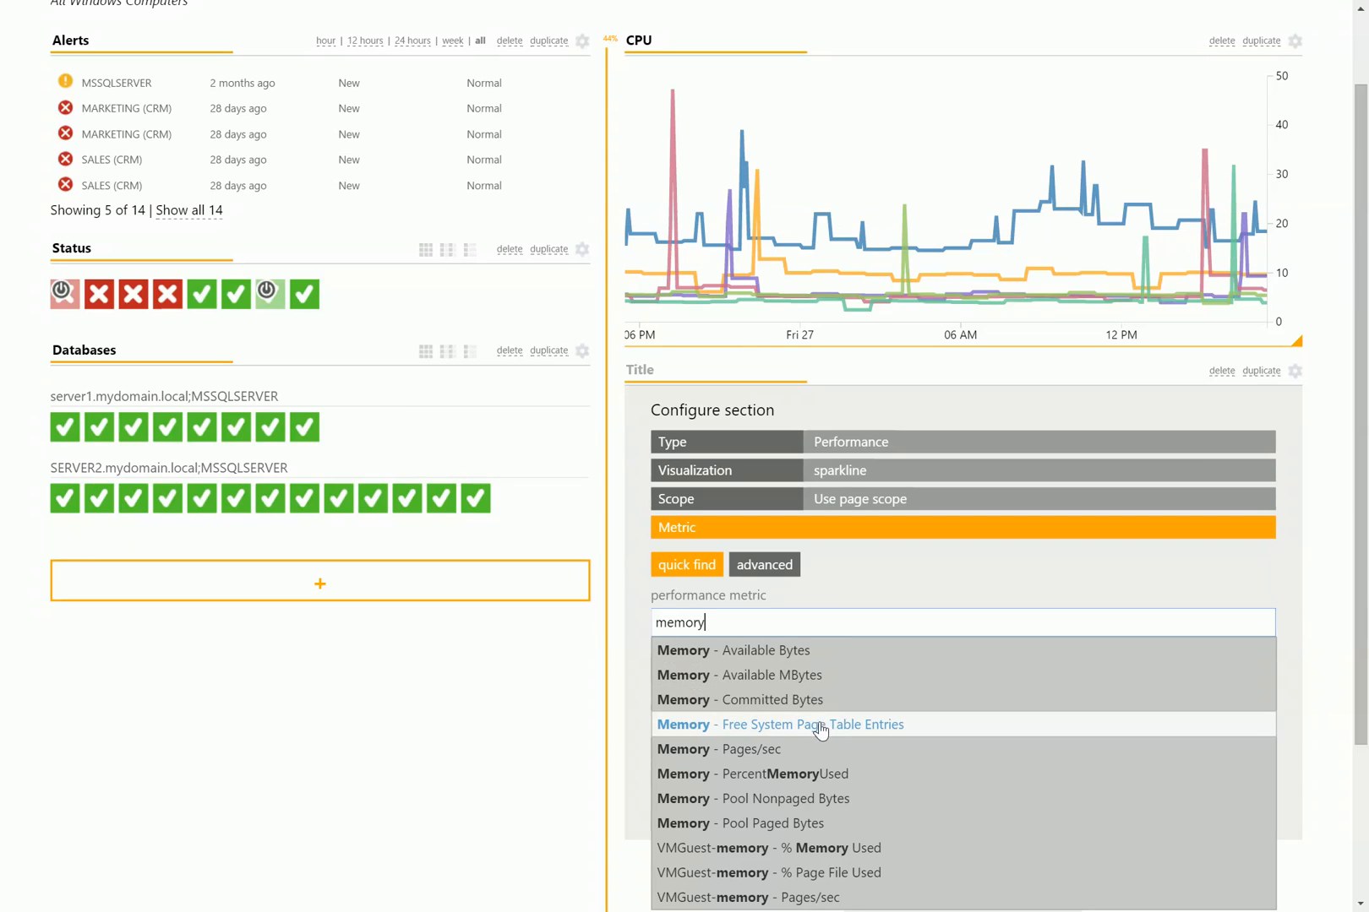
scroll(816, 723, "down", 1)
left_click(817, 680)
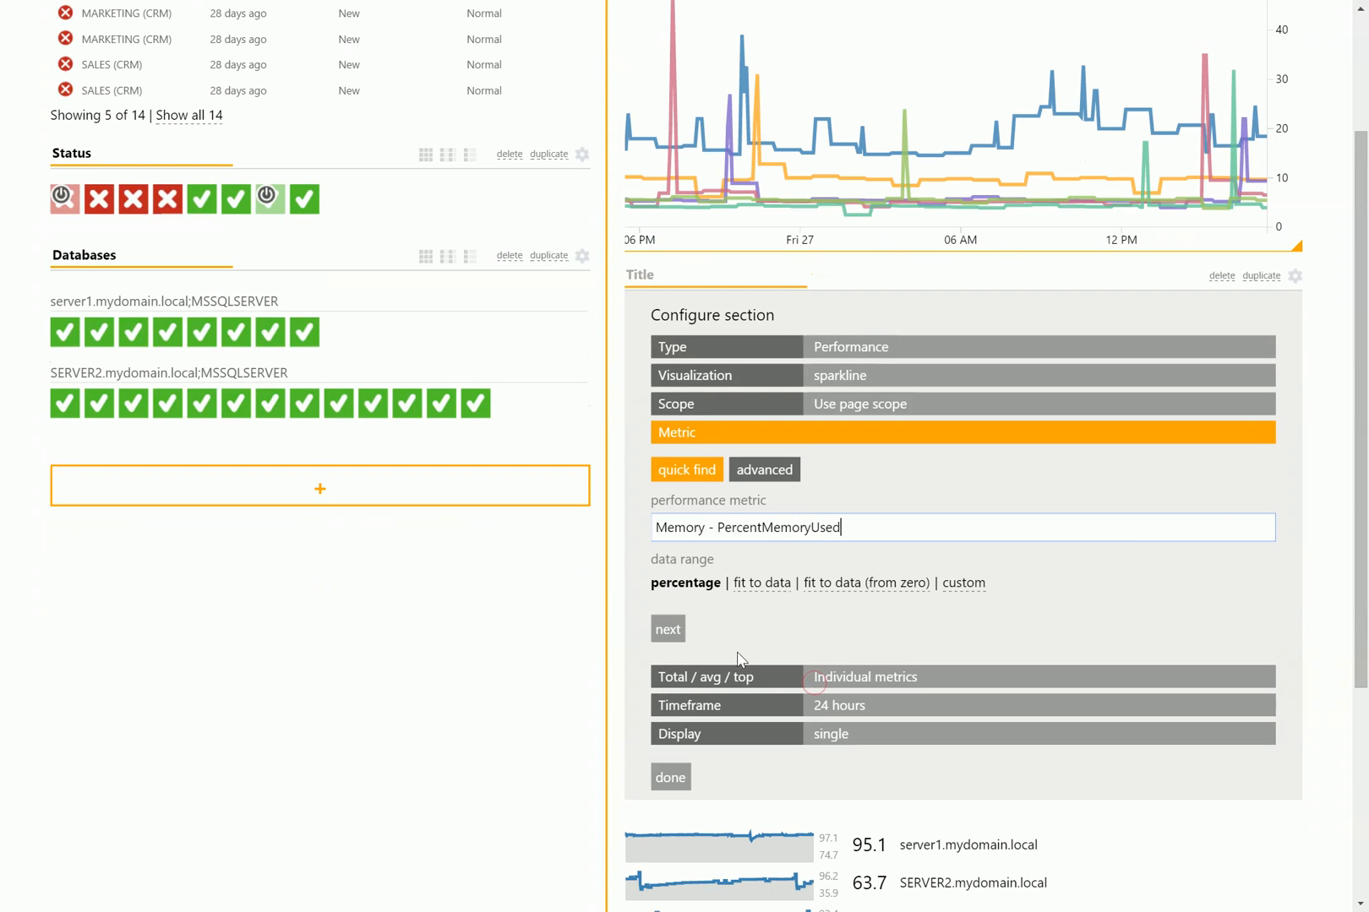
left_click(761, 583)
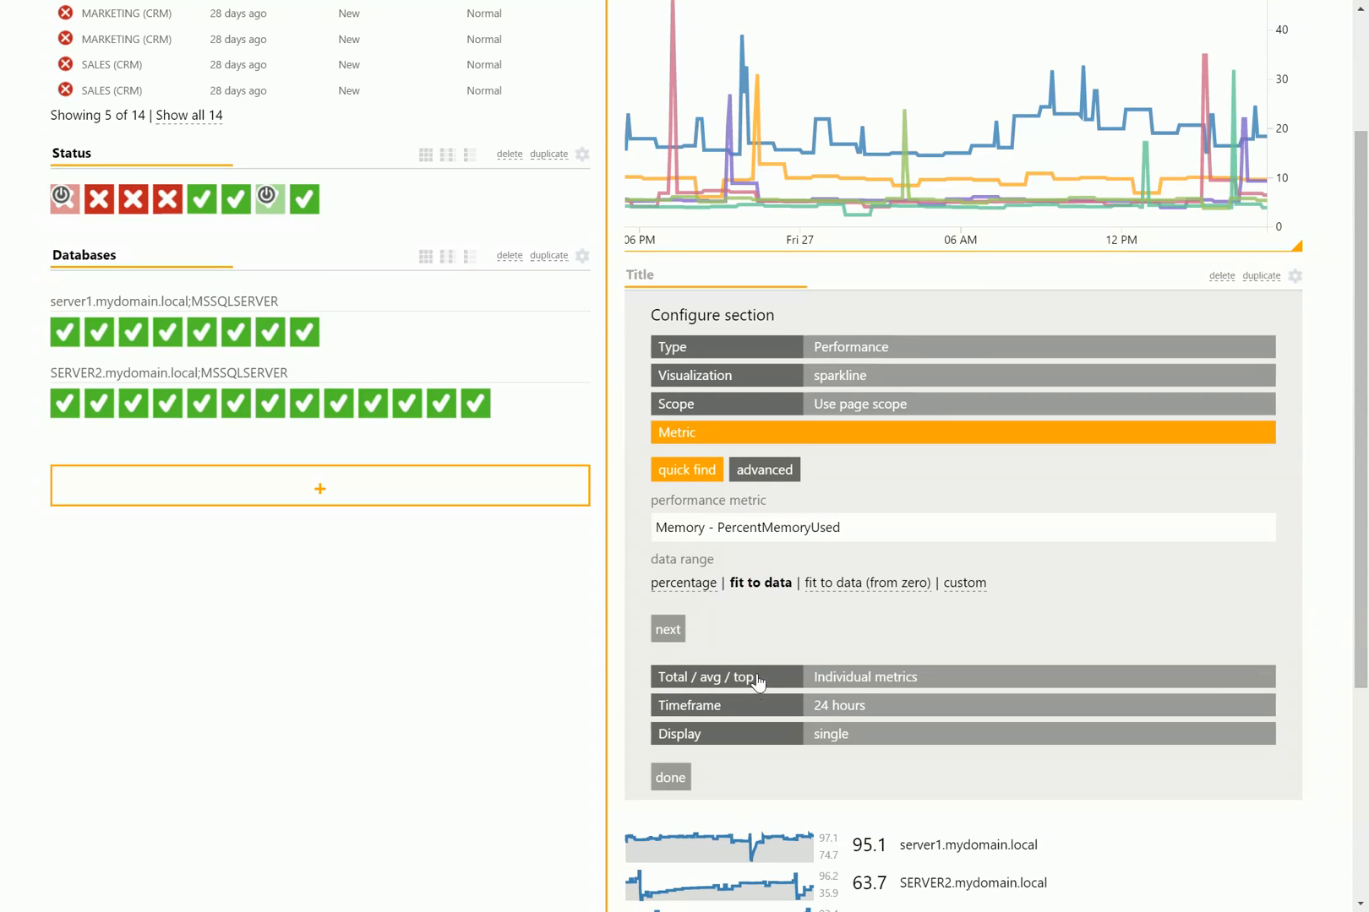
Make the sparklines multi-color, then finish the section and title it Memory
left_click(746, 734)
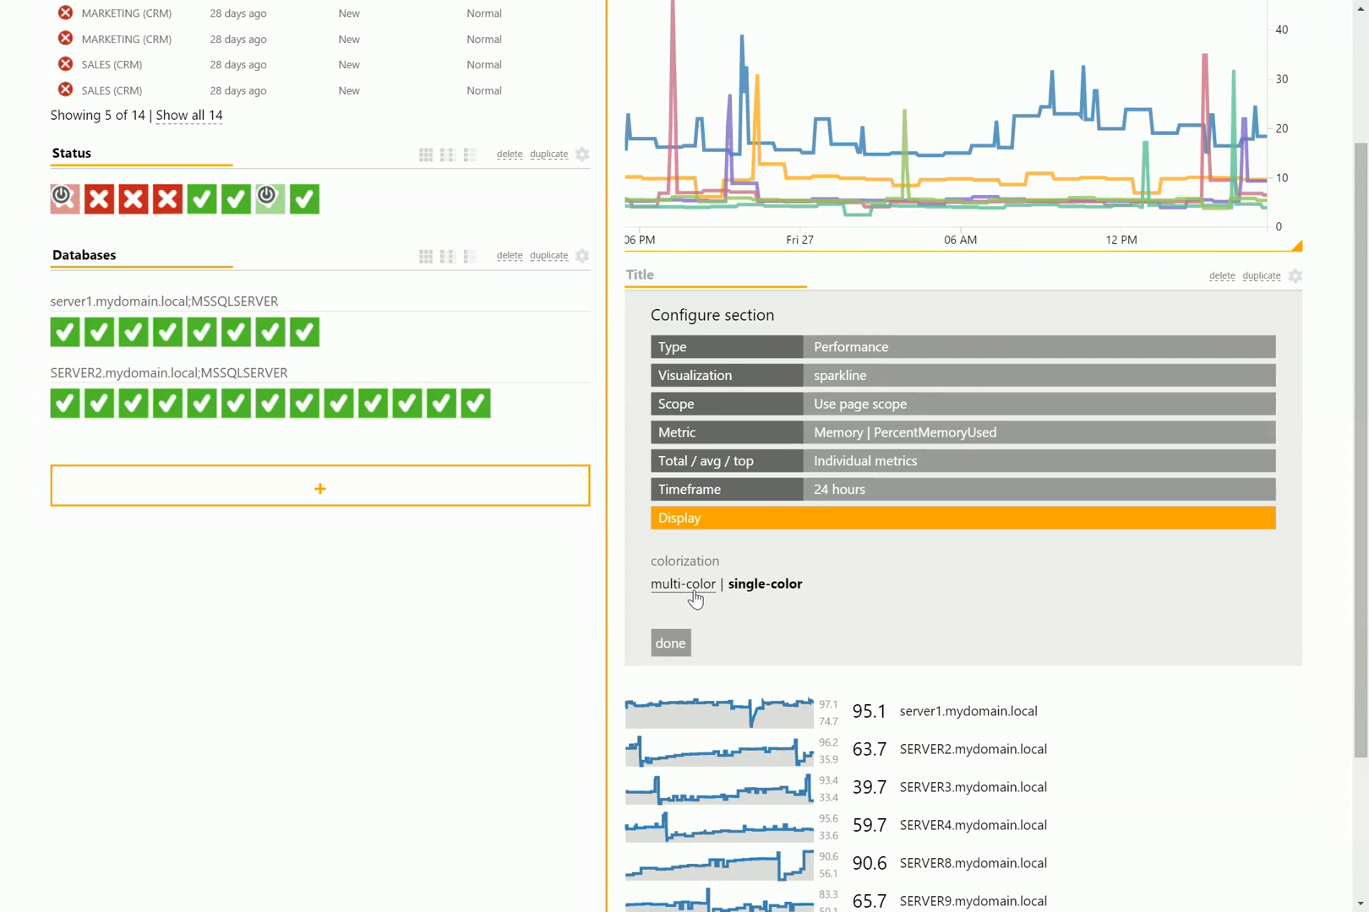
left_click(688, 585)
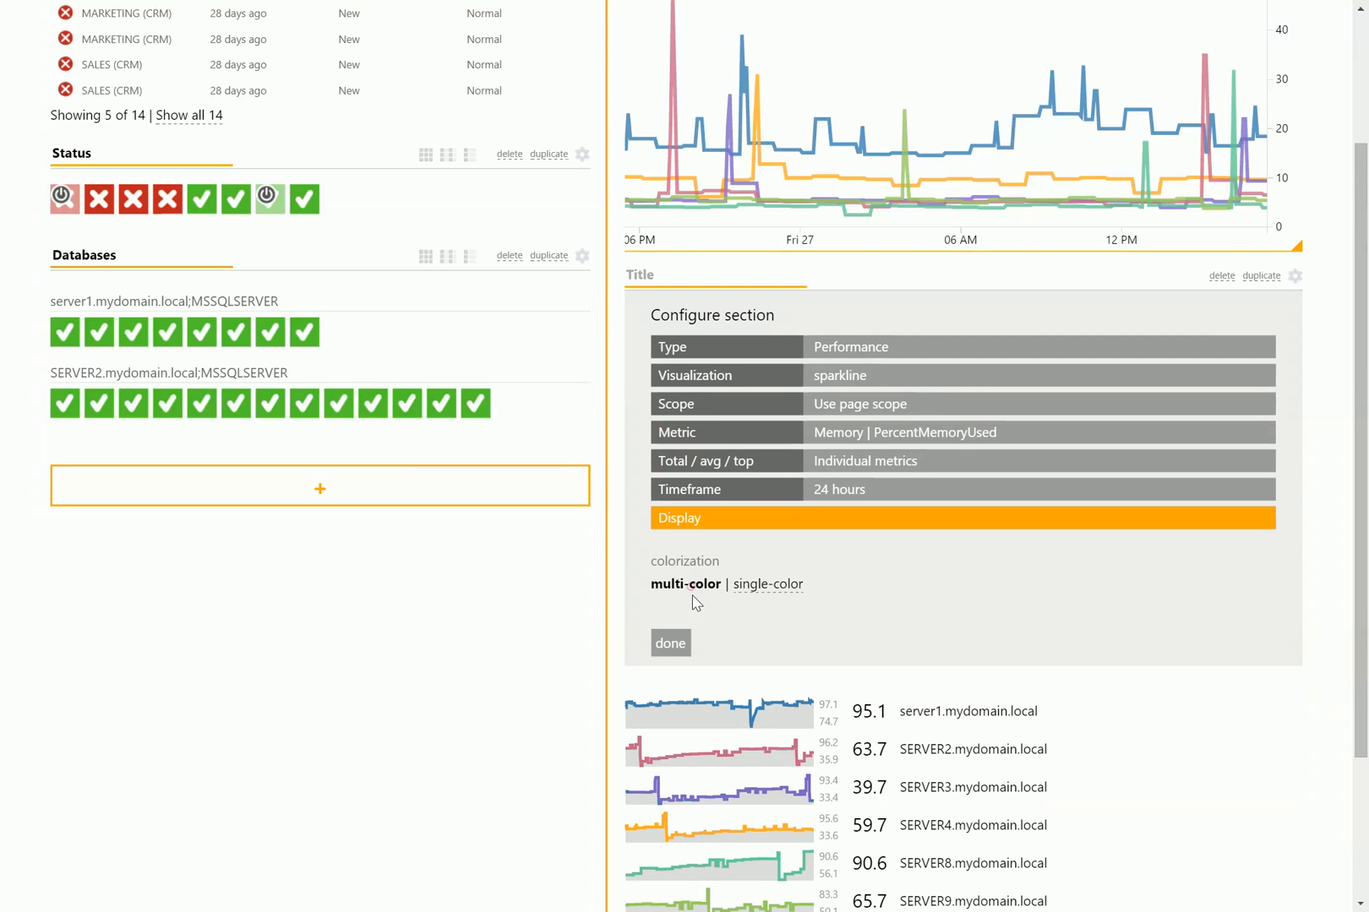
left_click(675, 643)
left_click(697, 454)
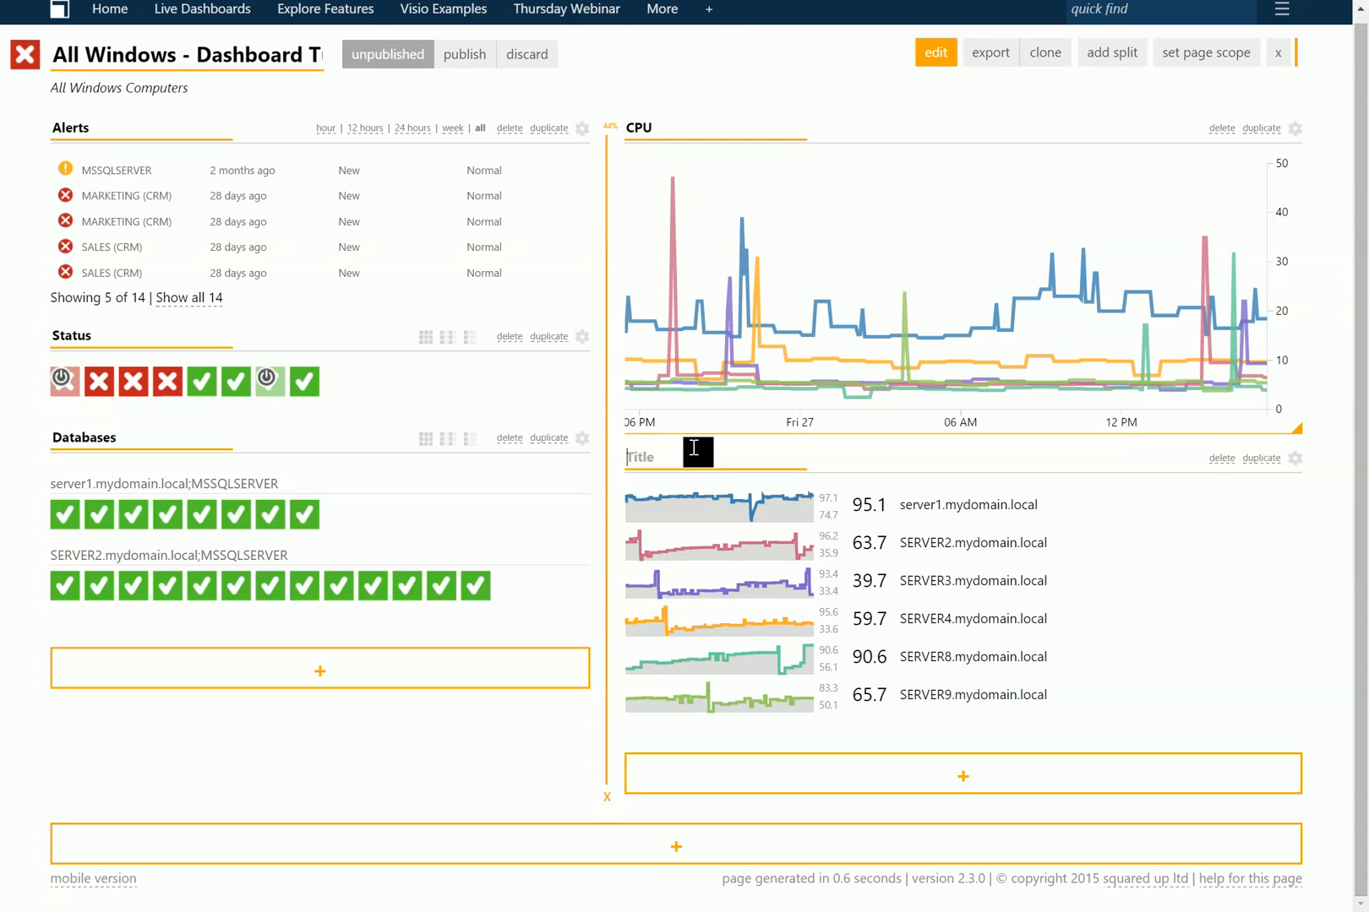
type("Memory")
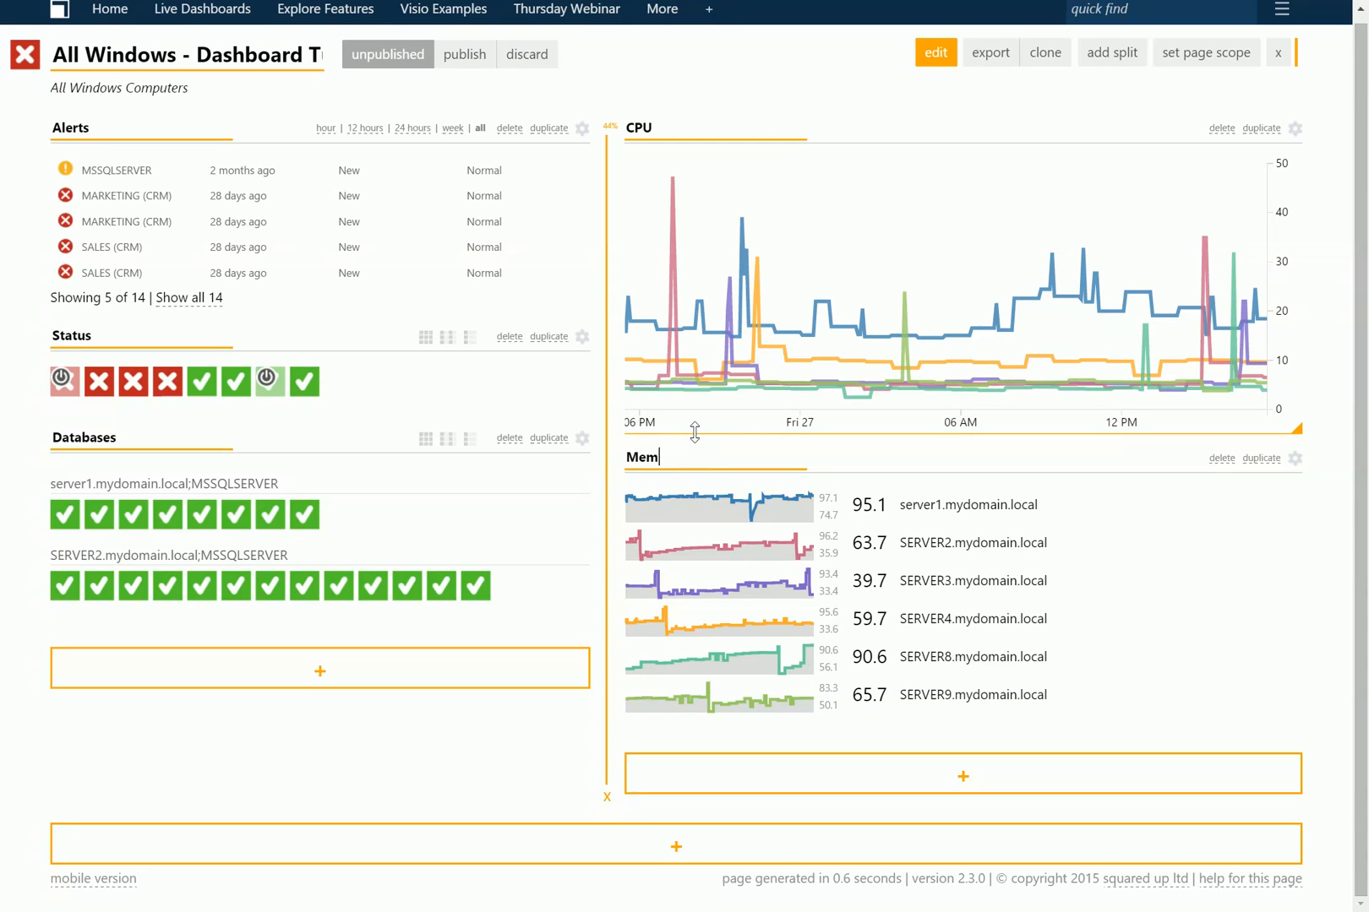
Add a Performance section below Memory and choose Bar as its visualization
left_click(961, 777)
scroll(916, 673, "down", 2)
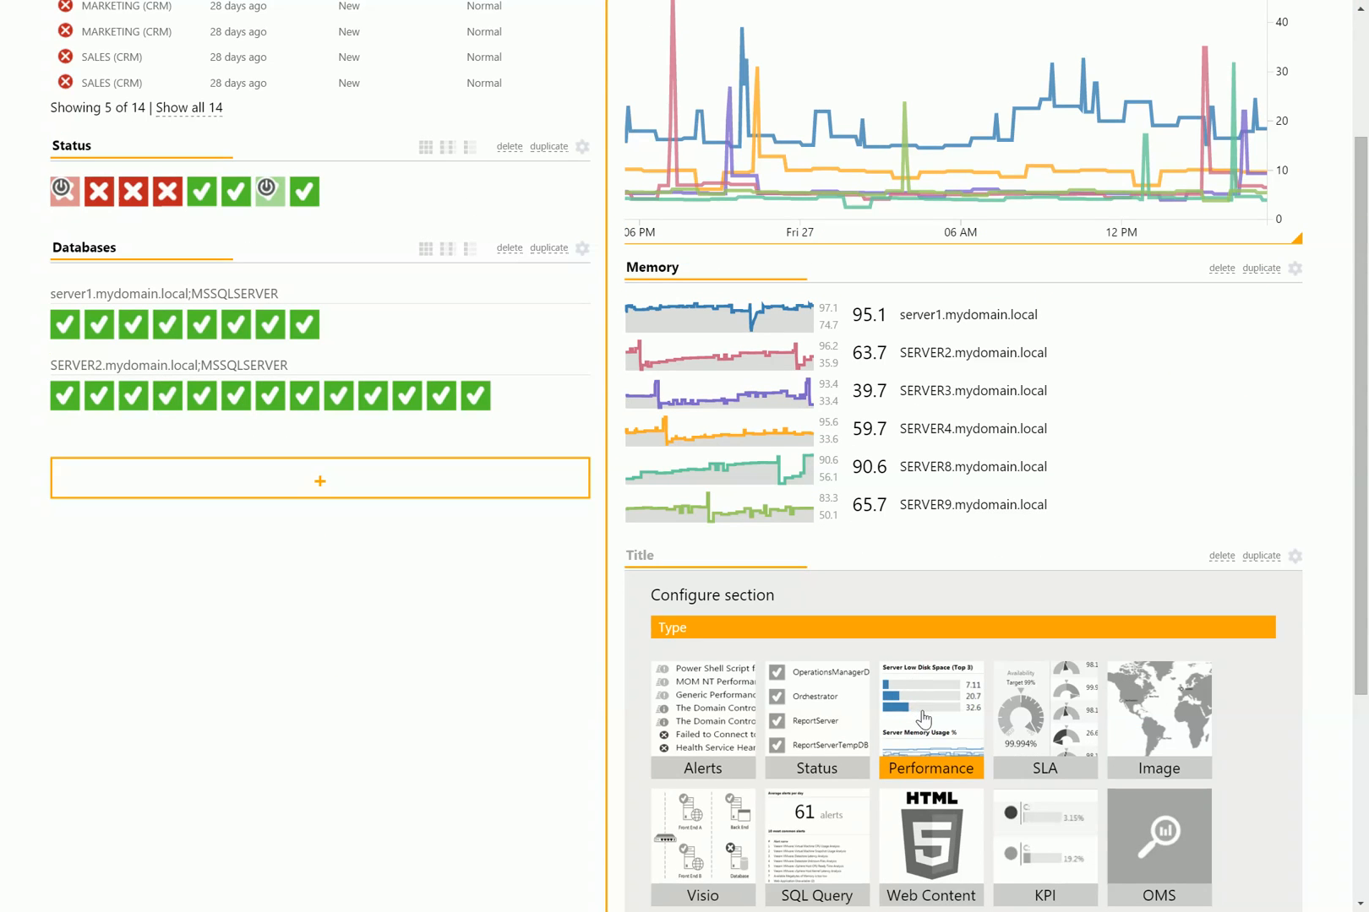
left_click(923, 715)
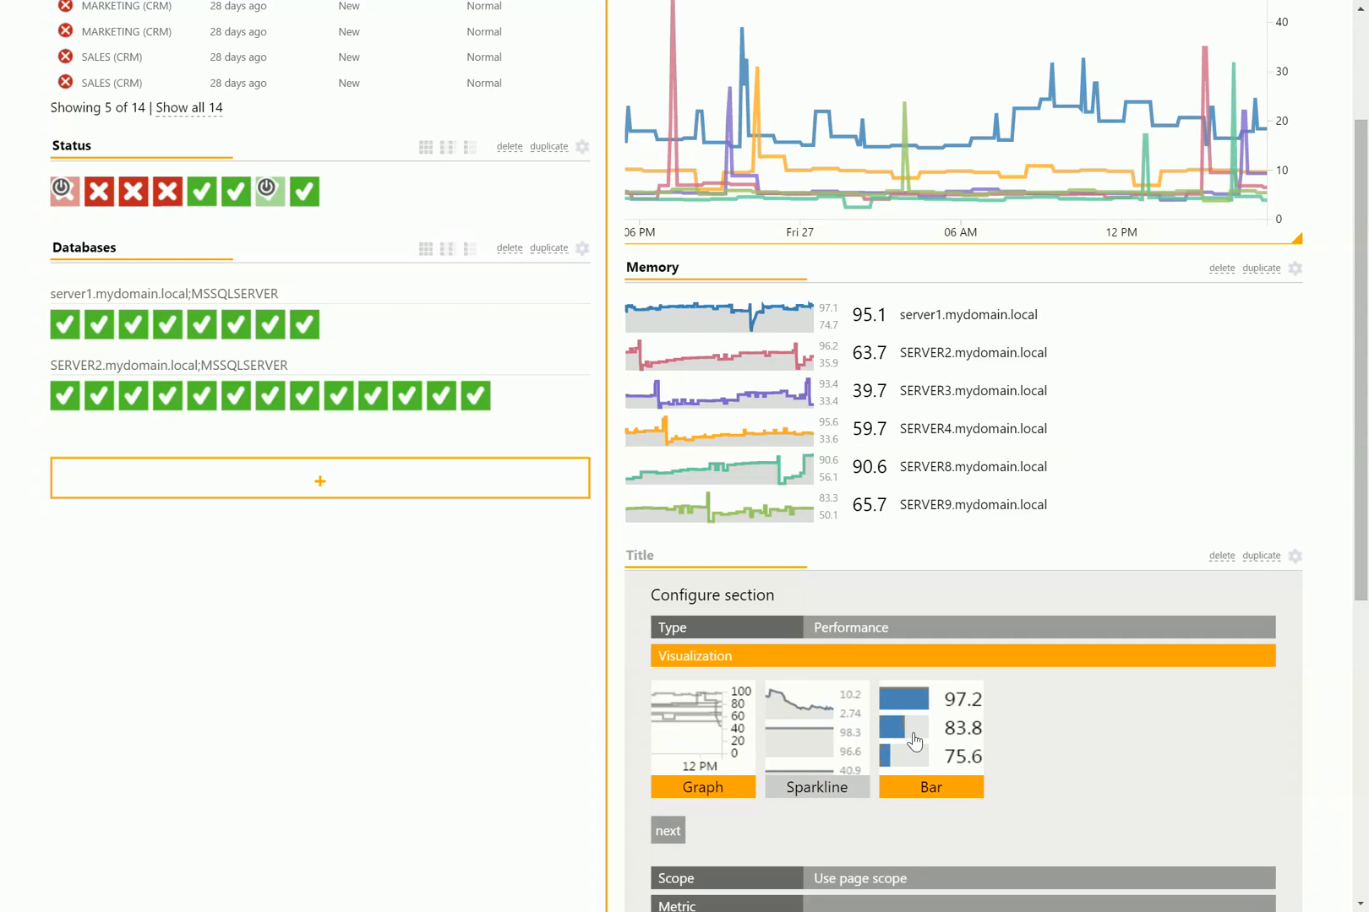
left_click(914, 741)
scroll(845, 668, "down", 1)
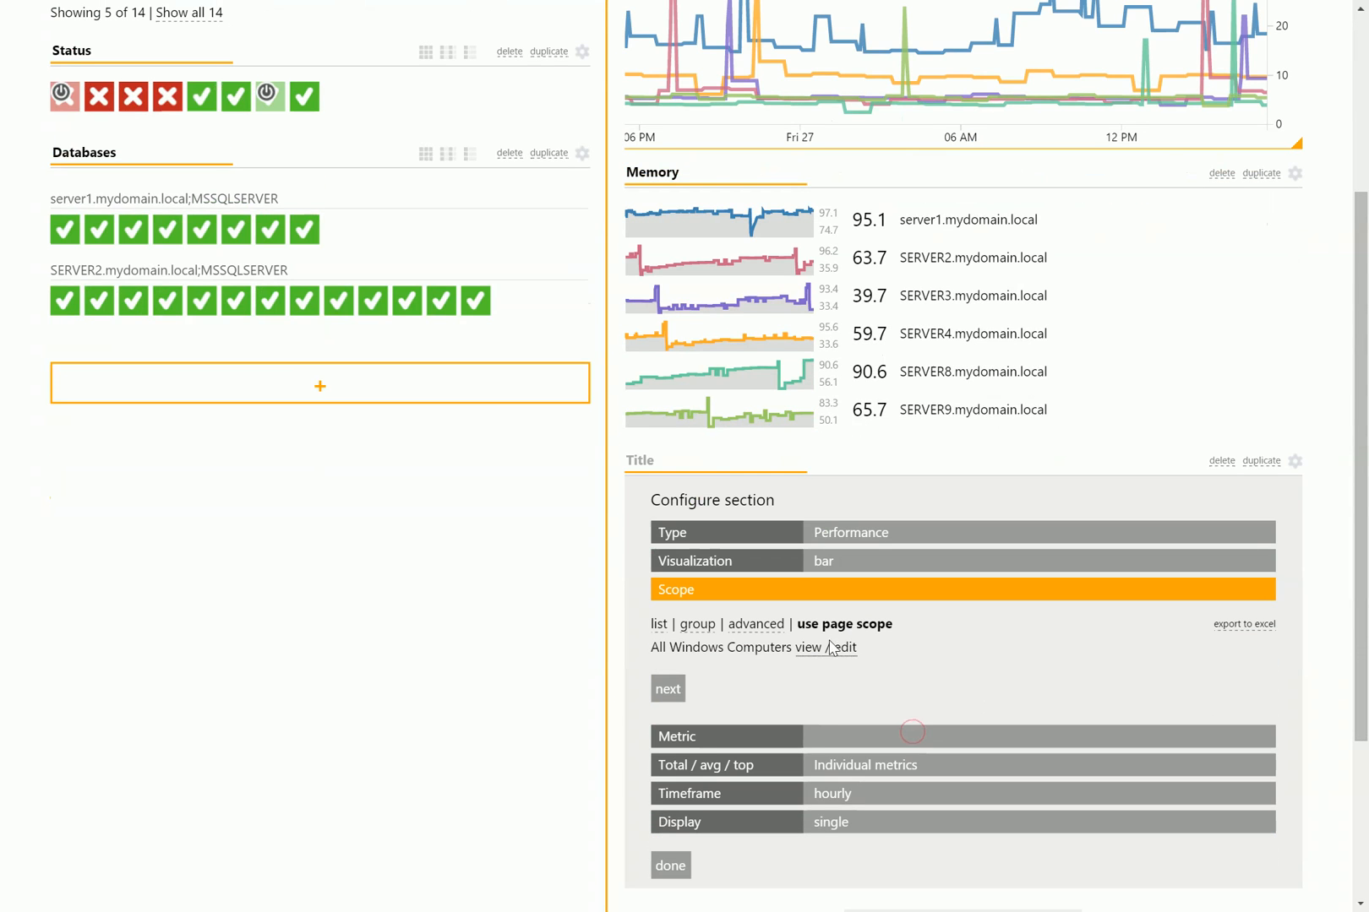
Keep the page scope for the new bar section and set its metric to LogicalDisk - % Free Space
left_click(747, 737)
left_click(740, 715)
type("fr")
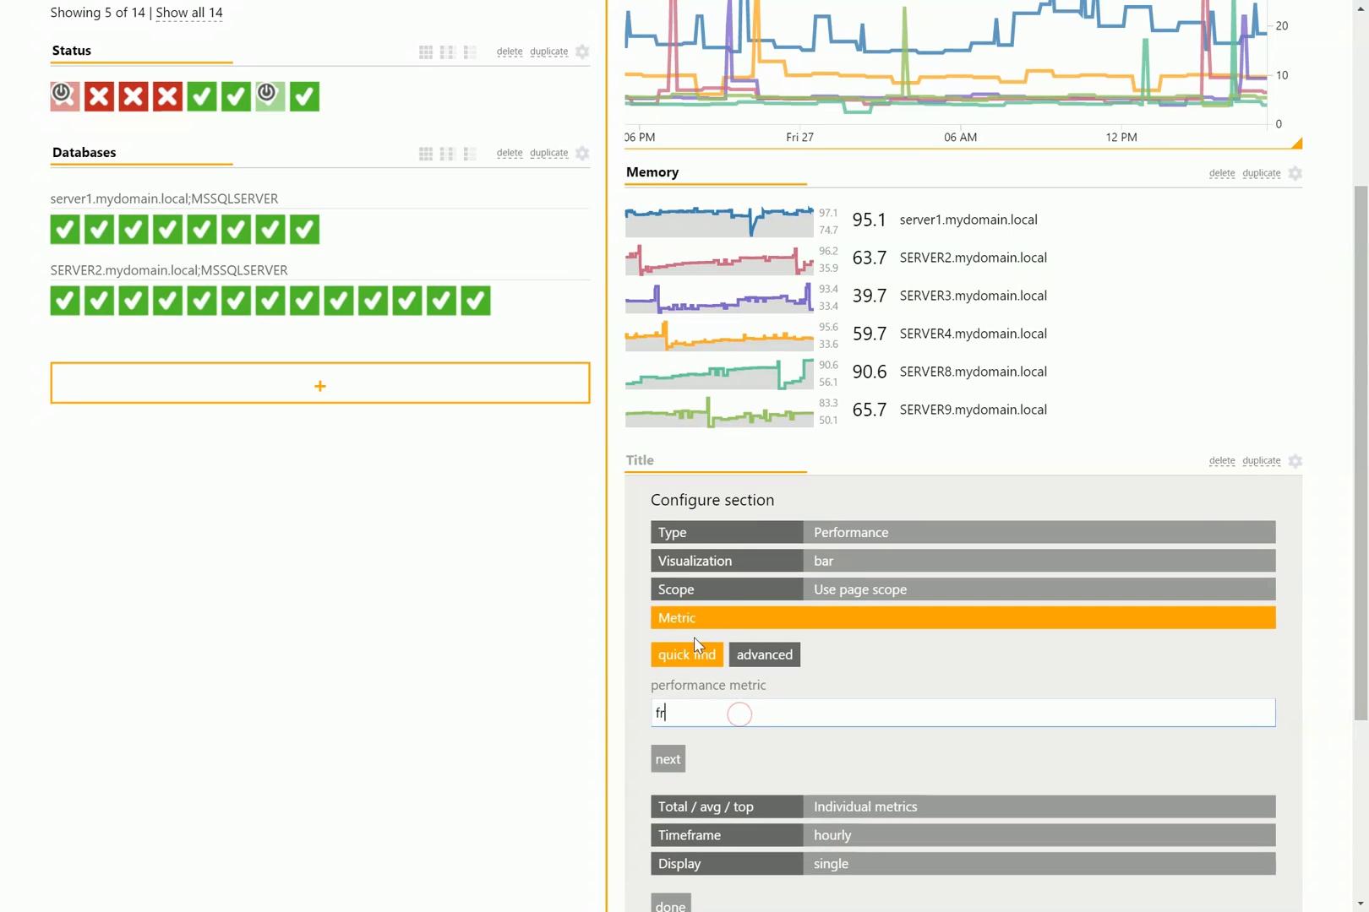
type("ee disk spa")
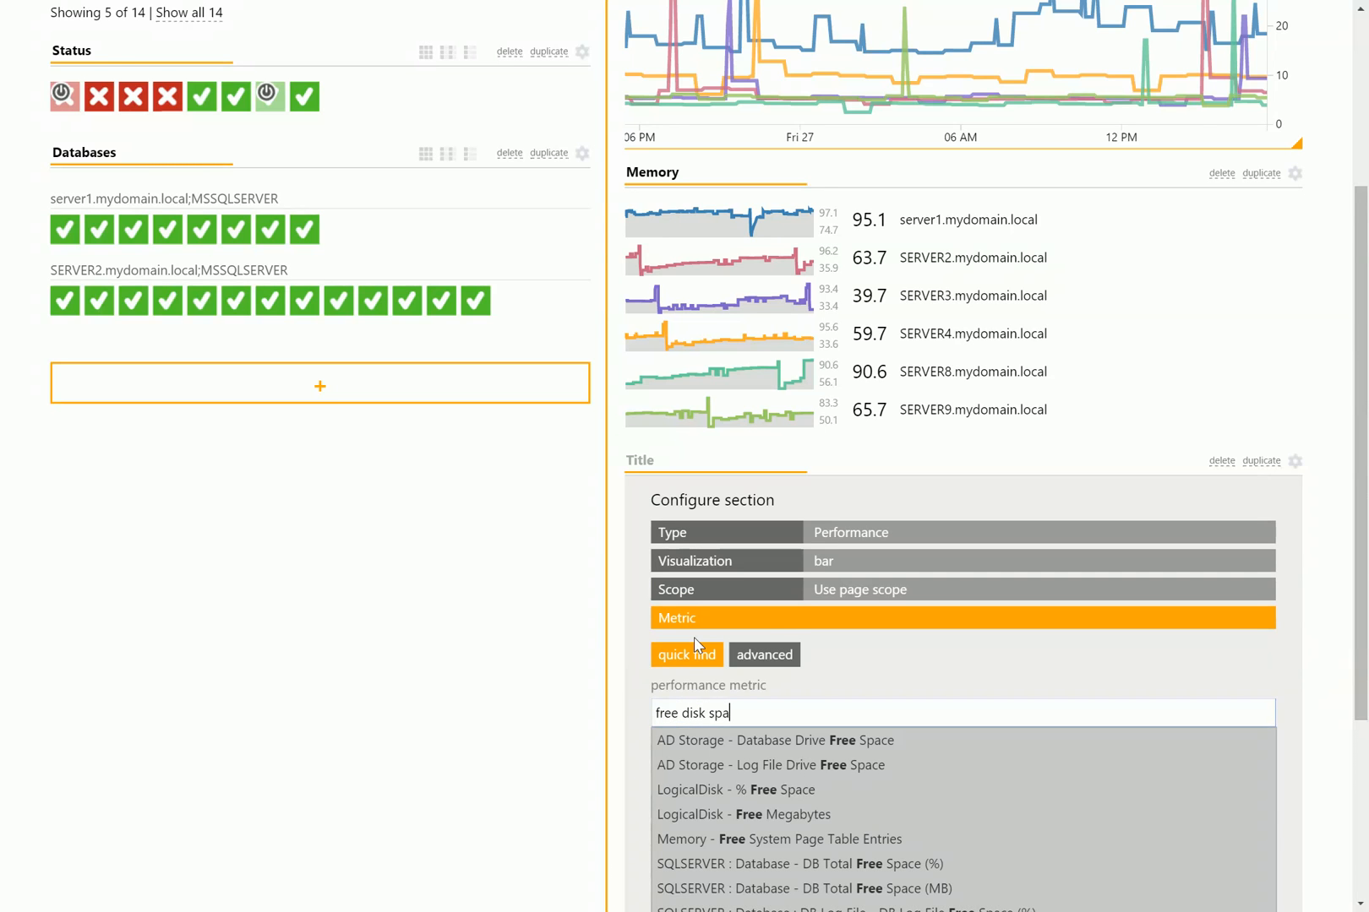
type("ce")
left_click(774, 744)
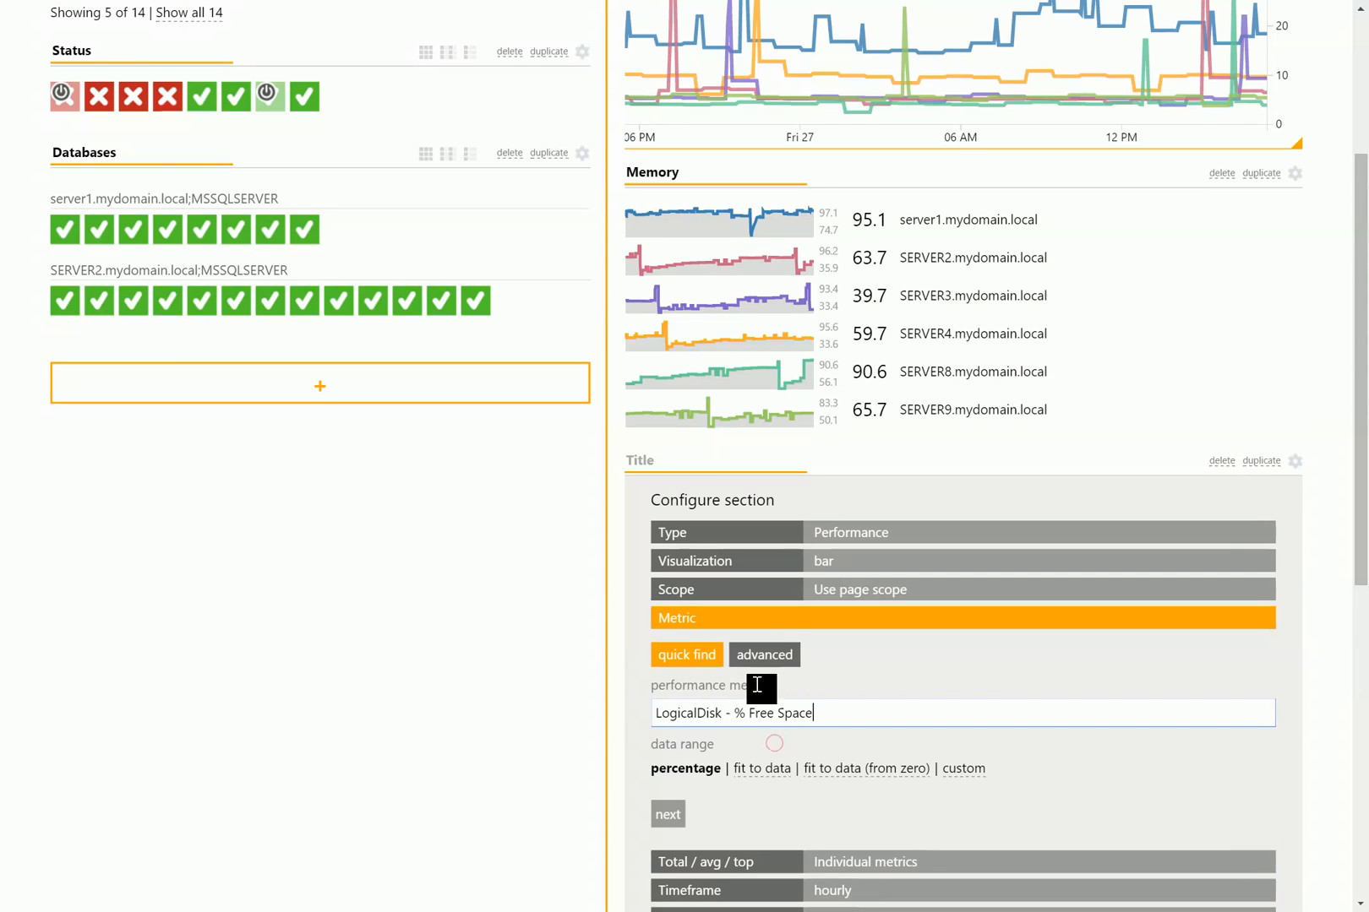
Limit the free space bars to the top 3 in ascending order
scroll(757, 684, "down", 3)
left_click(723, 680)
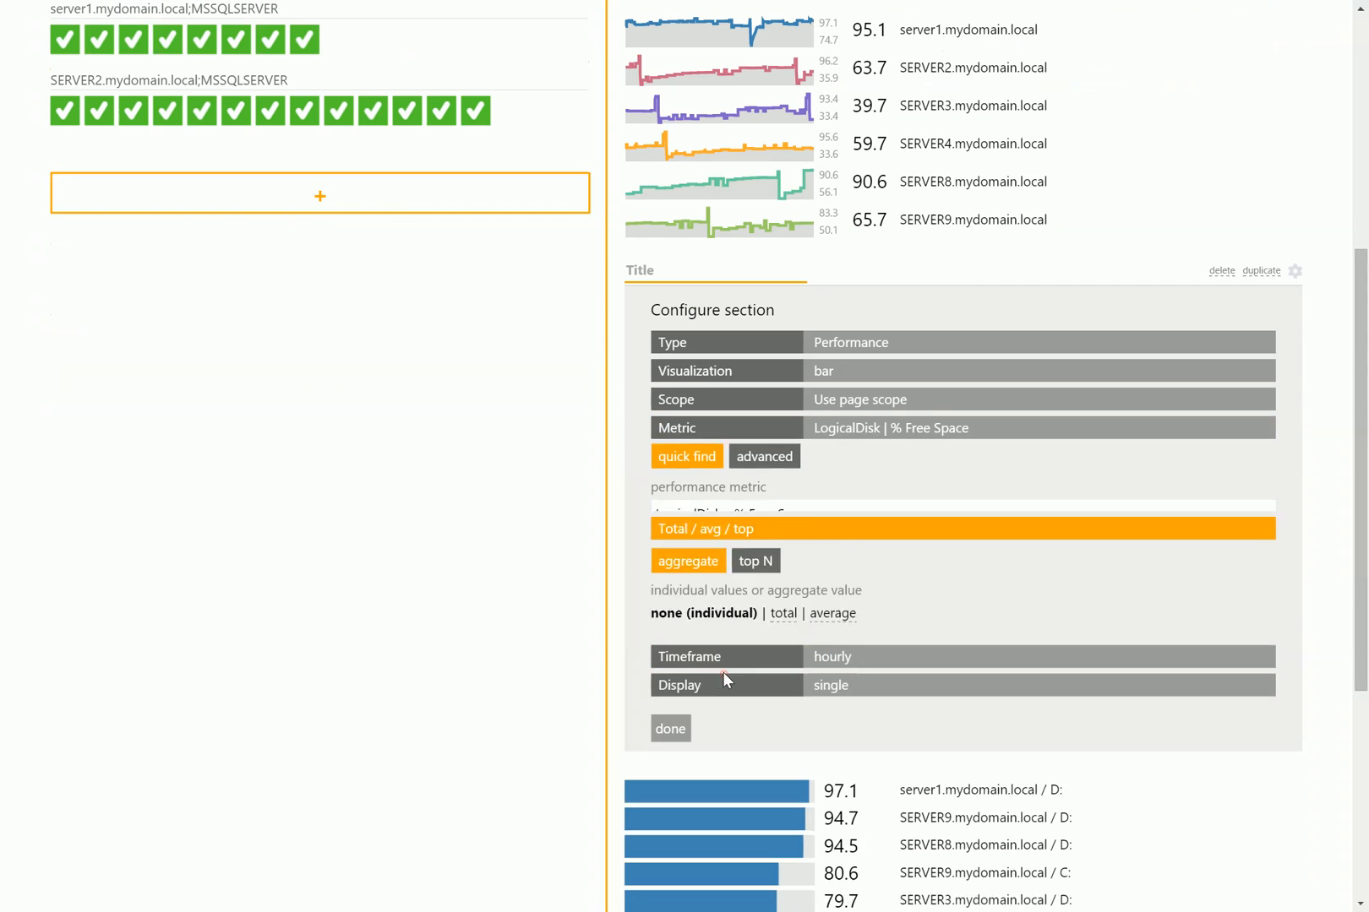
left_click(754, 493)
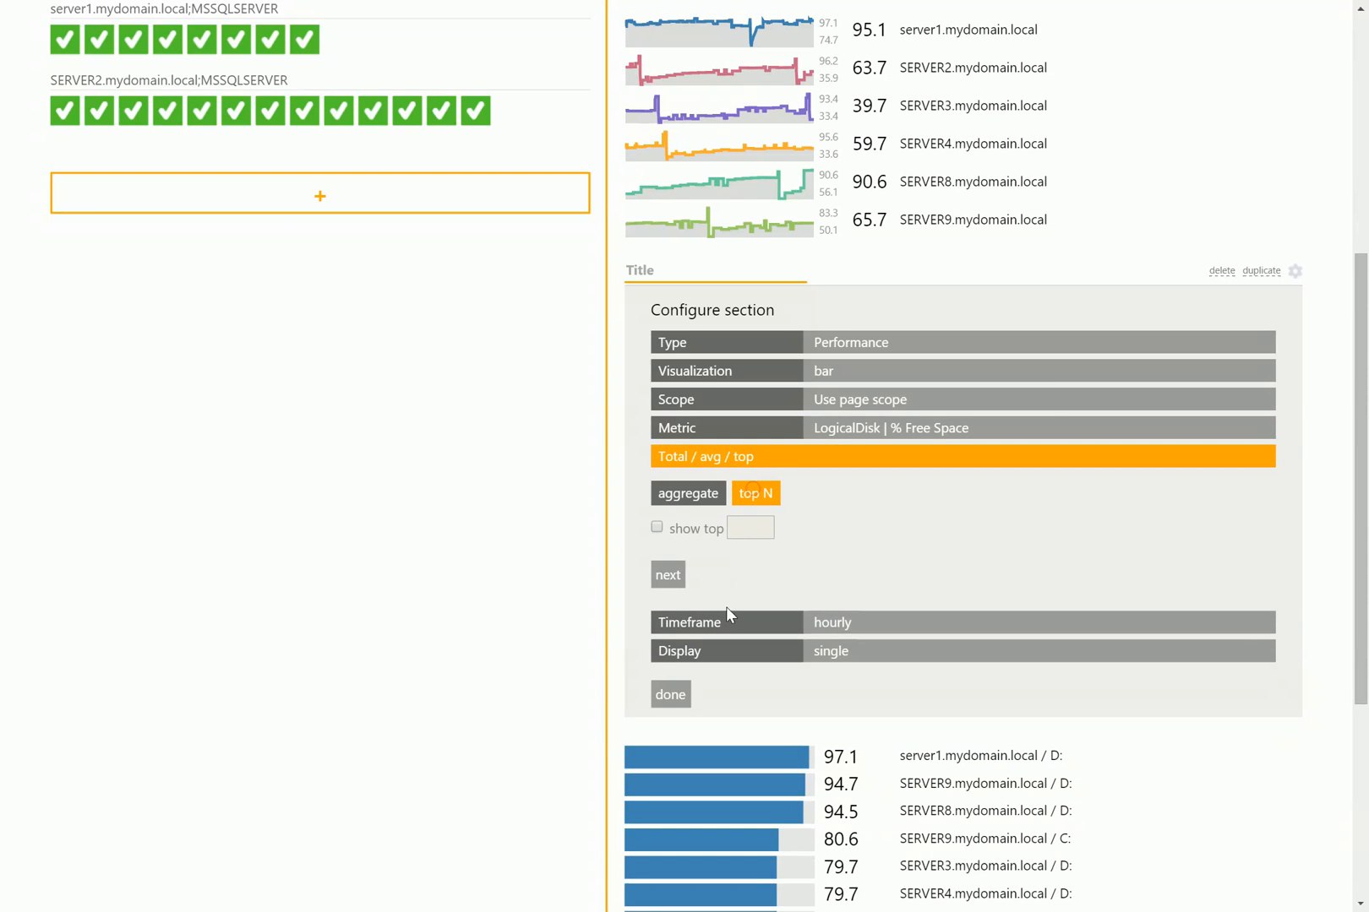
left_click(658, 529)
double_click(748, 528)
type("3")
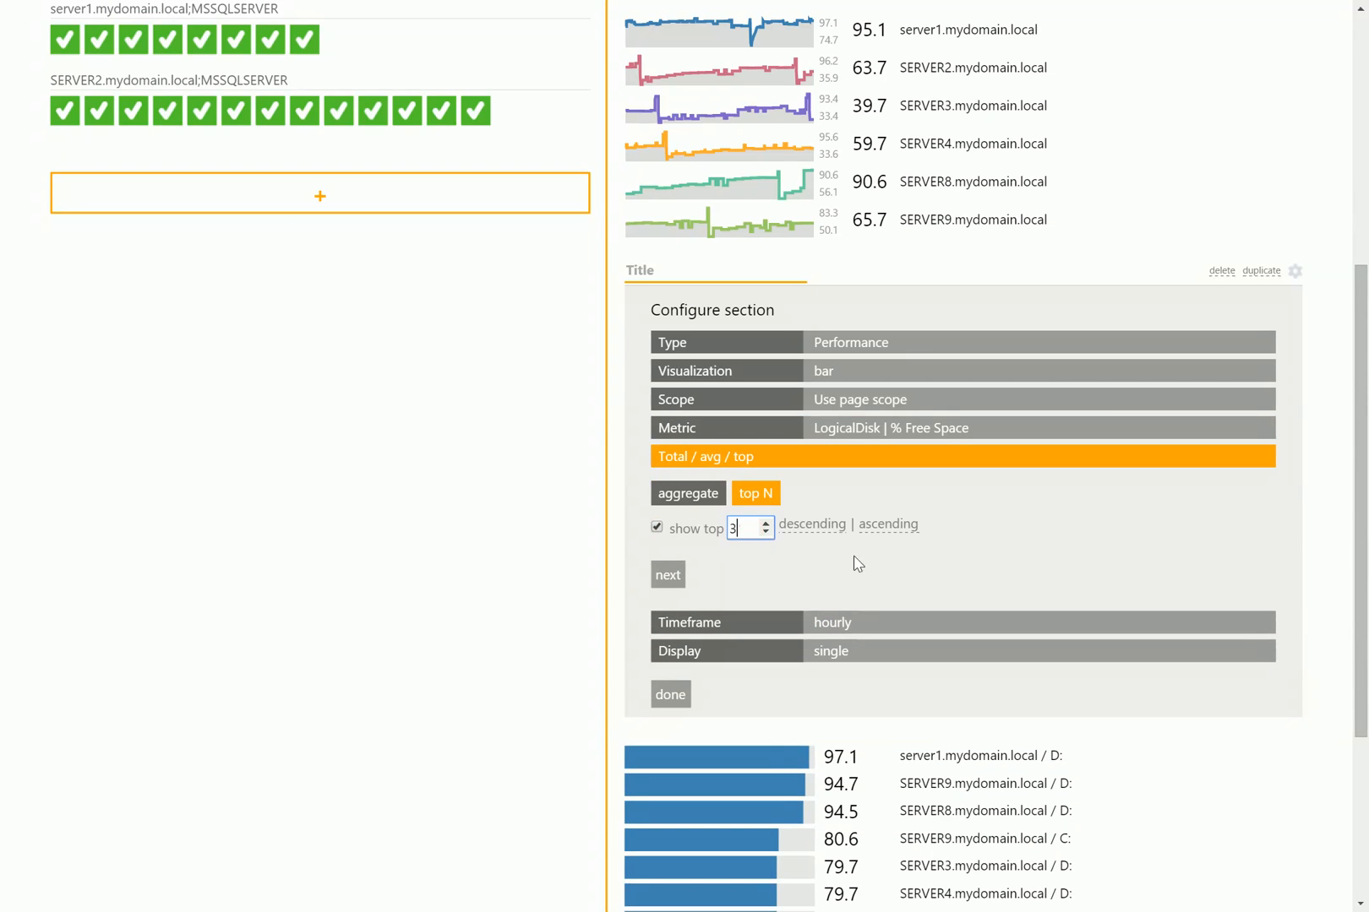
left_click(887, 525)
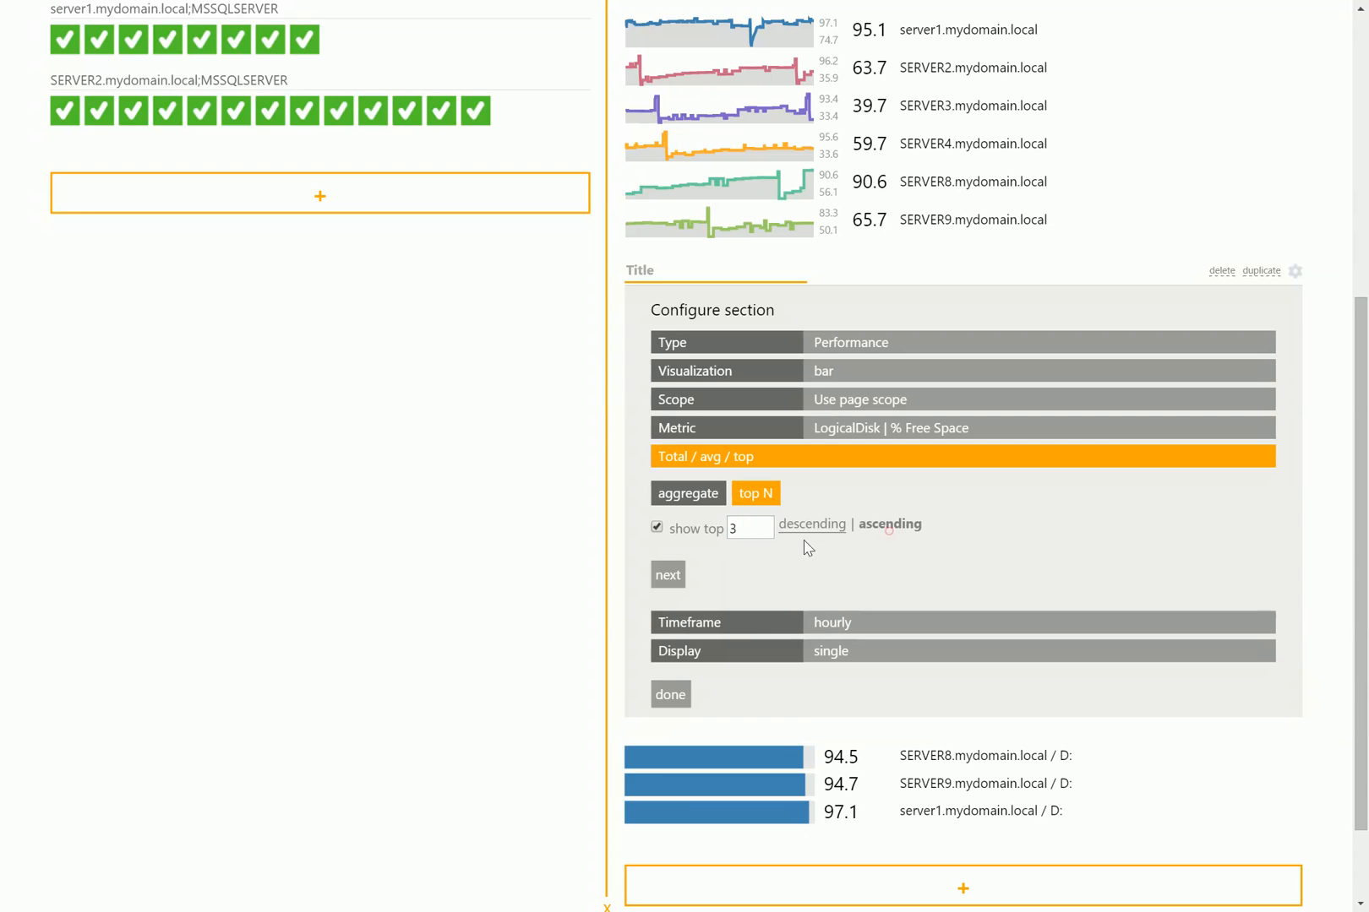
Make the bars multi-color, then finish the section and title it Free Disk Space
left_click(707, 654)
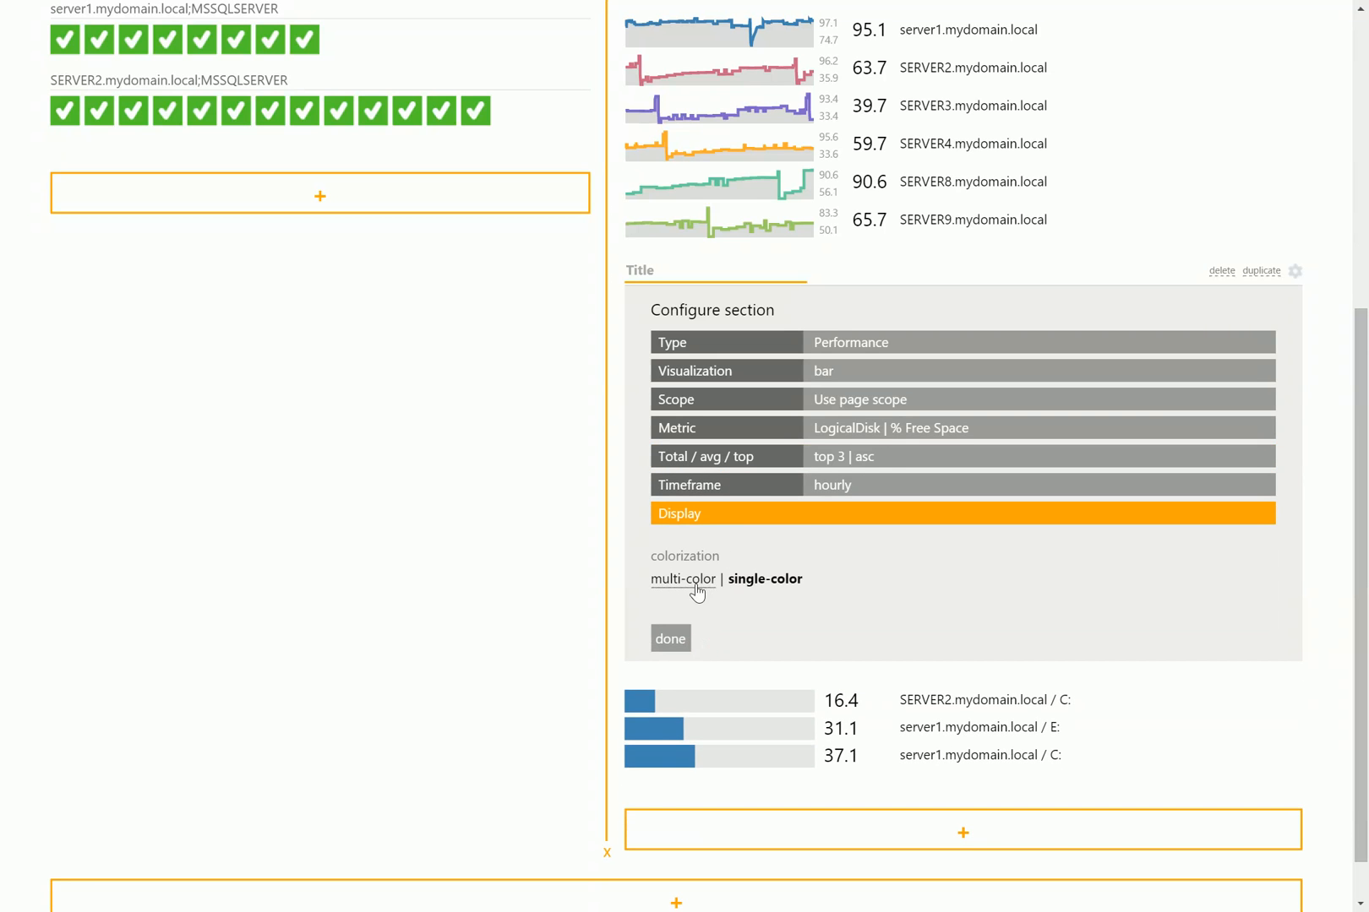
left_click(696, 583)
left_click(673, 642)
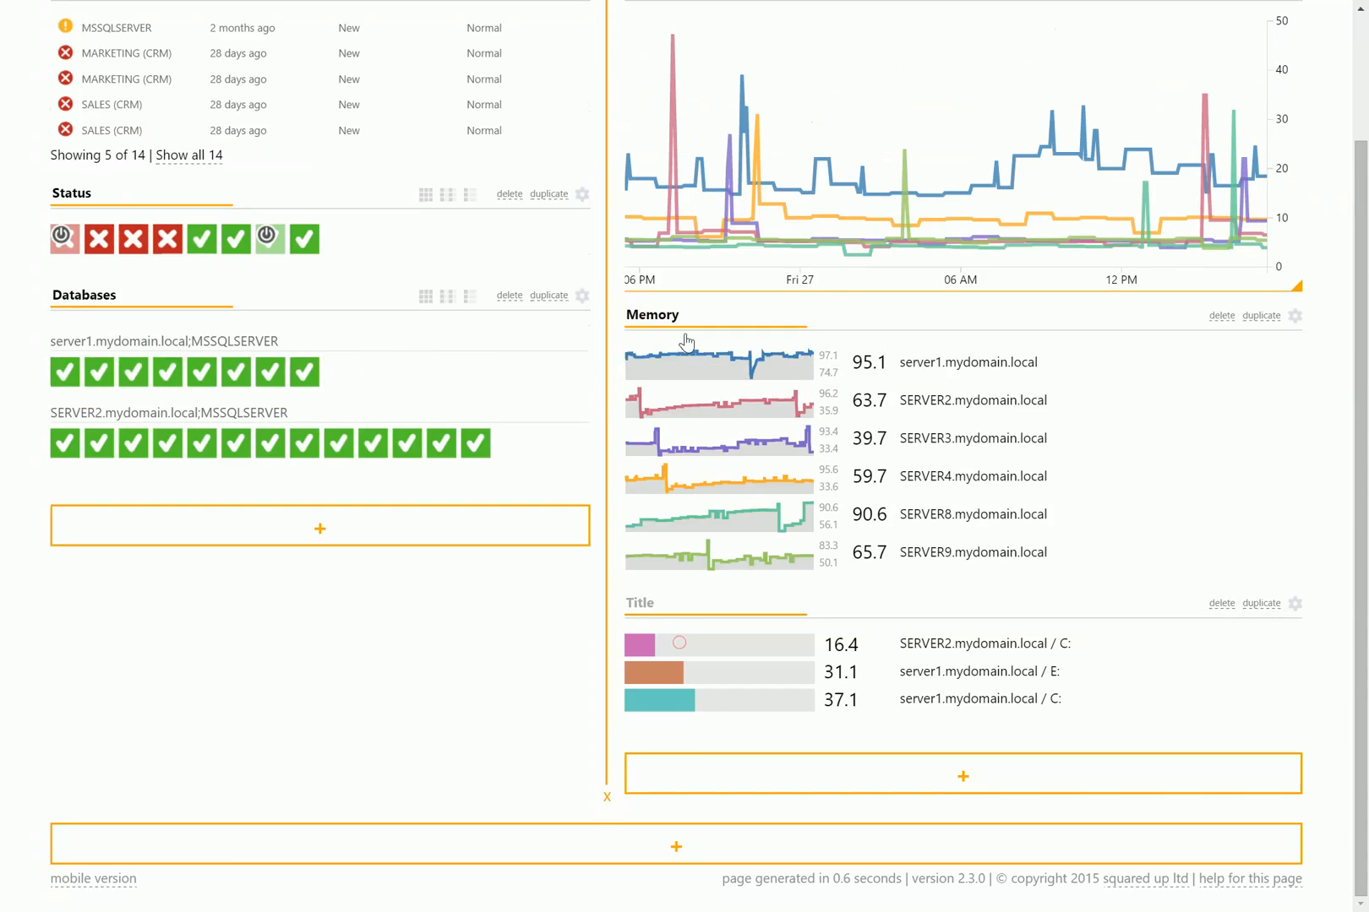
left_click(674, 607)
type("Free Disk Space")
Add an SLA section below Databases using the page scope and the Server SLA / Server Availability objective
scroll(740, 500, "up", 2)
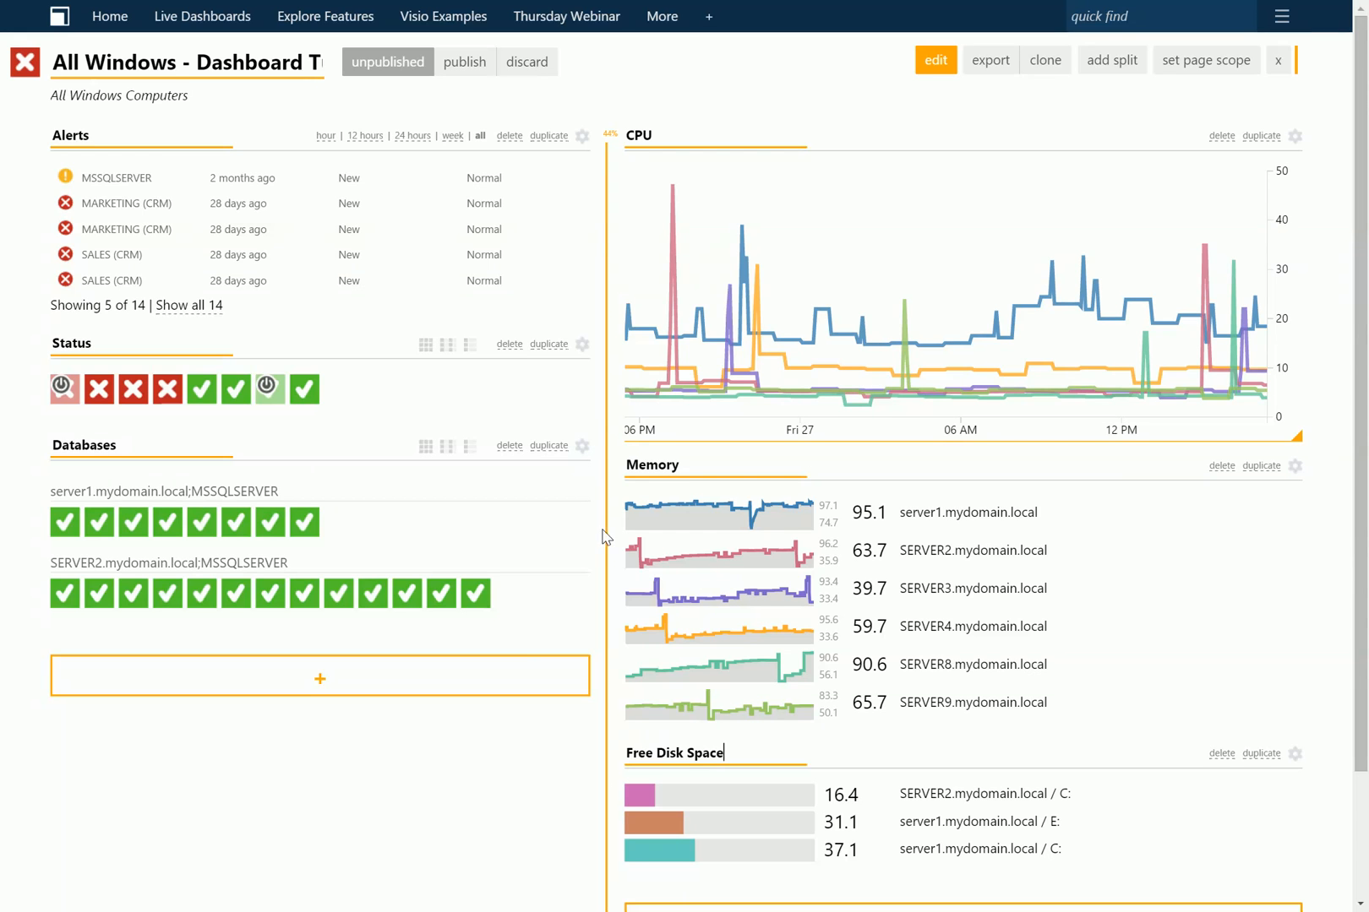
left_click(321, 686)
scroll(338, 683, "down", 2)
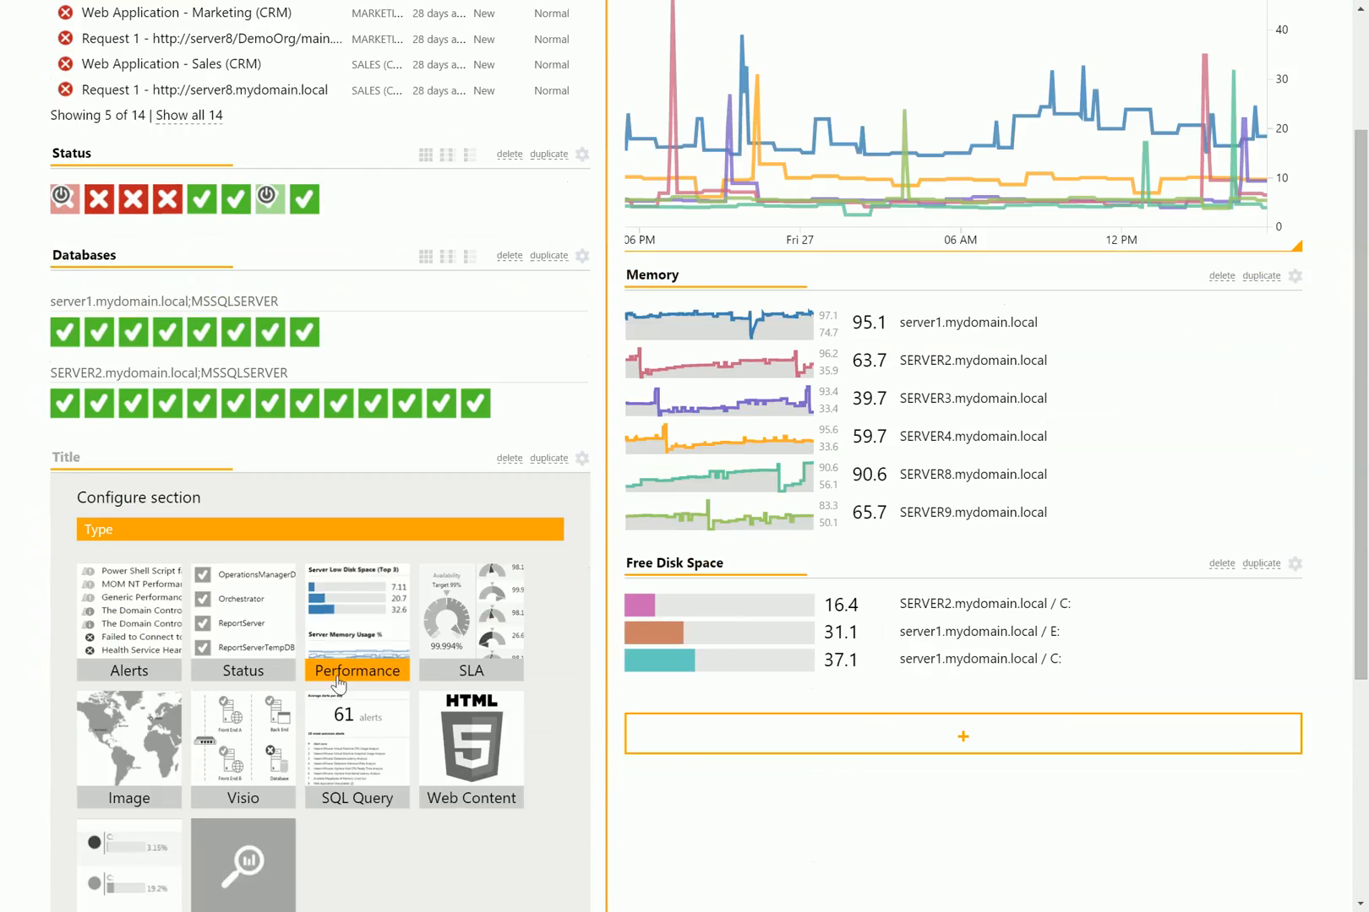
left_click(475, 623)
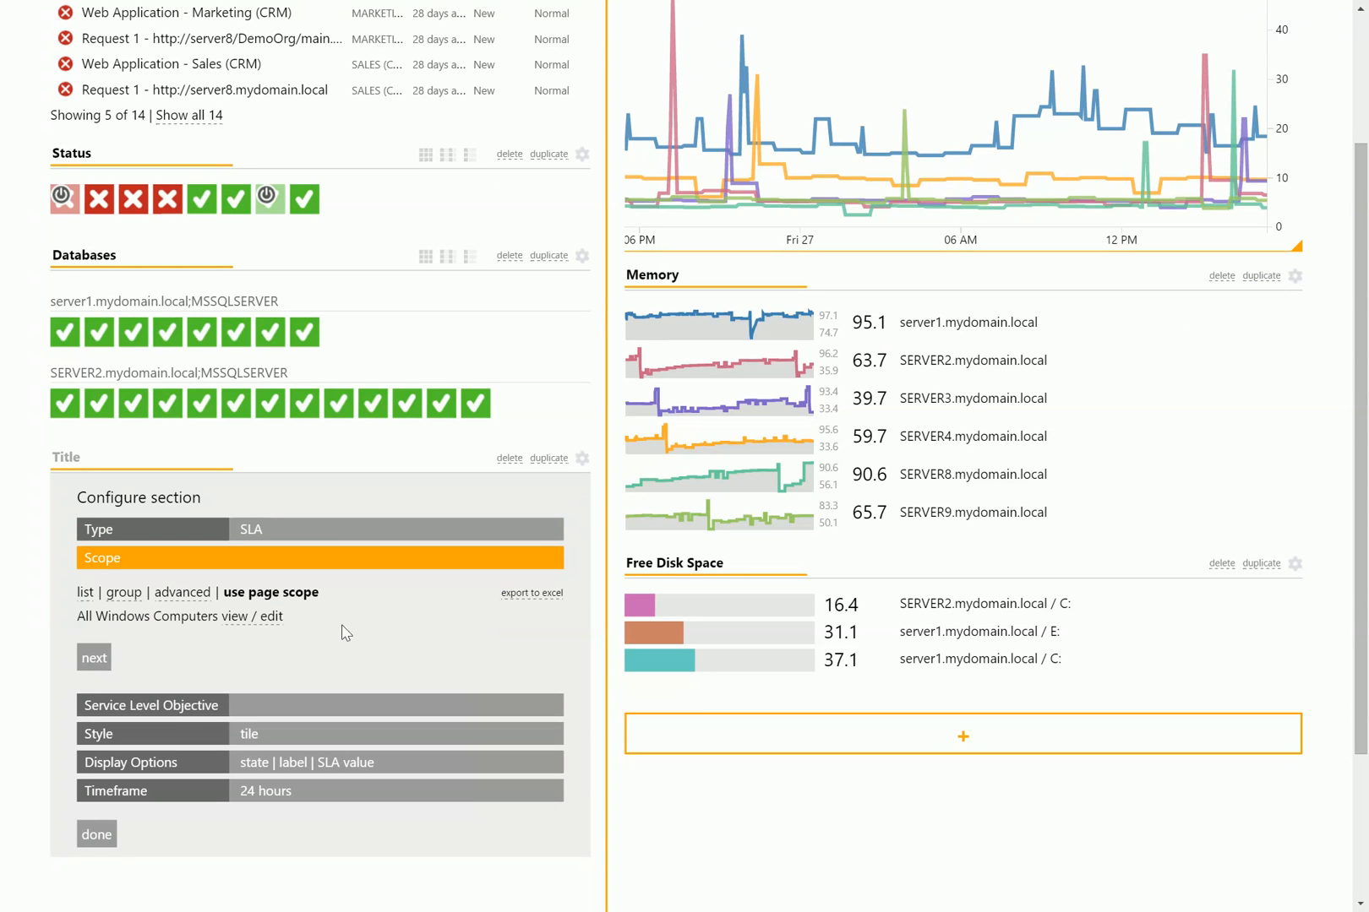
left_click(94, 659)
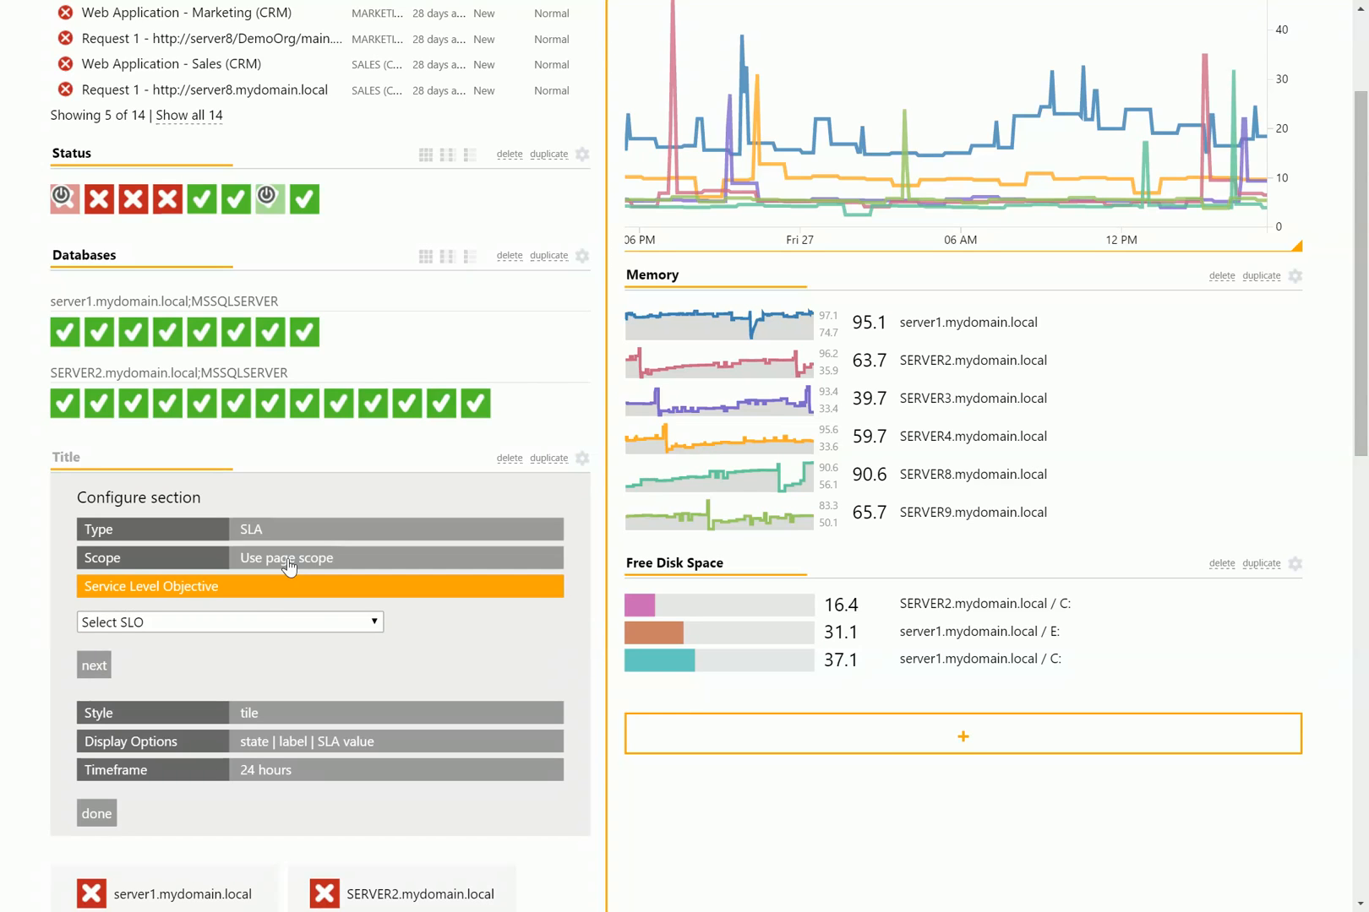
left_click(269, 623)
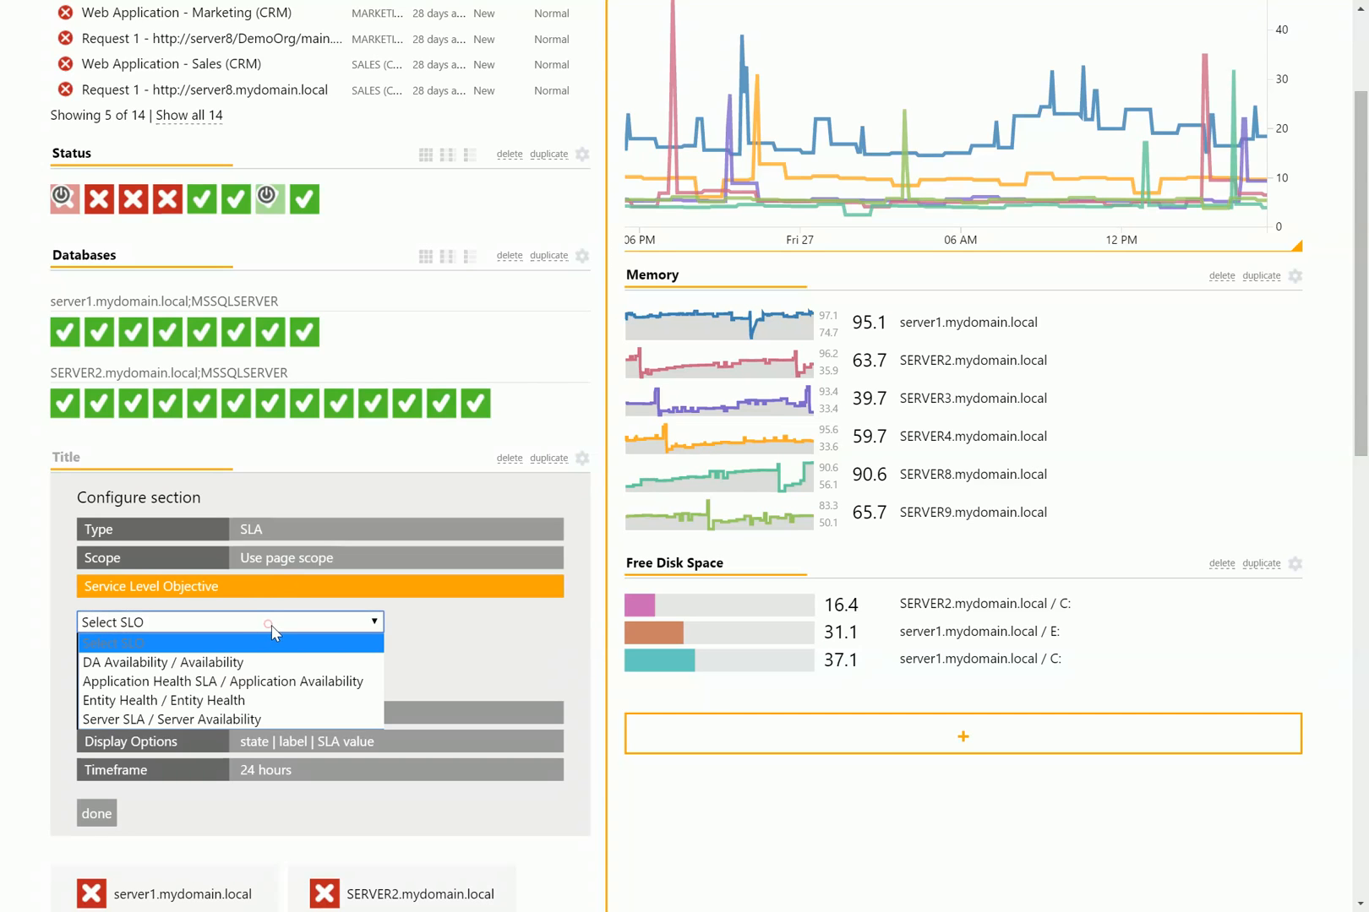
left_click(246, 718)
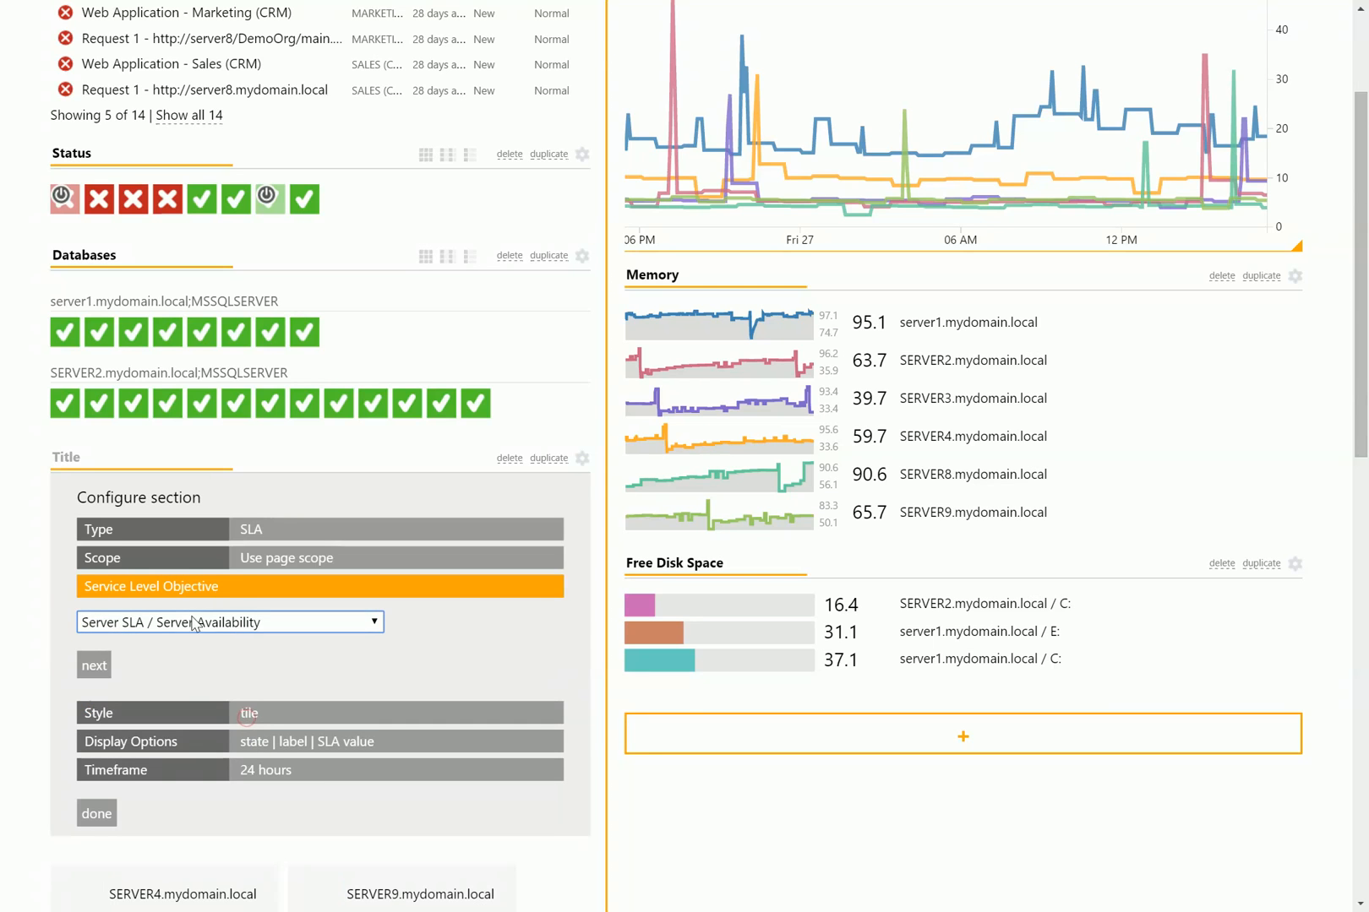
Set the SLA section's style to Inline and hide its status icon
left_click(173, 717)
scroll(338, 591, "down", 5)
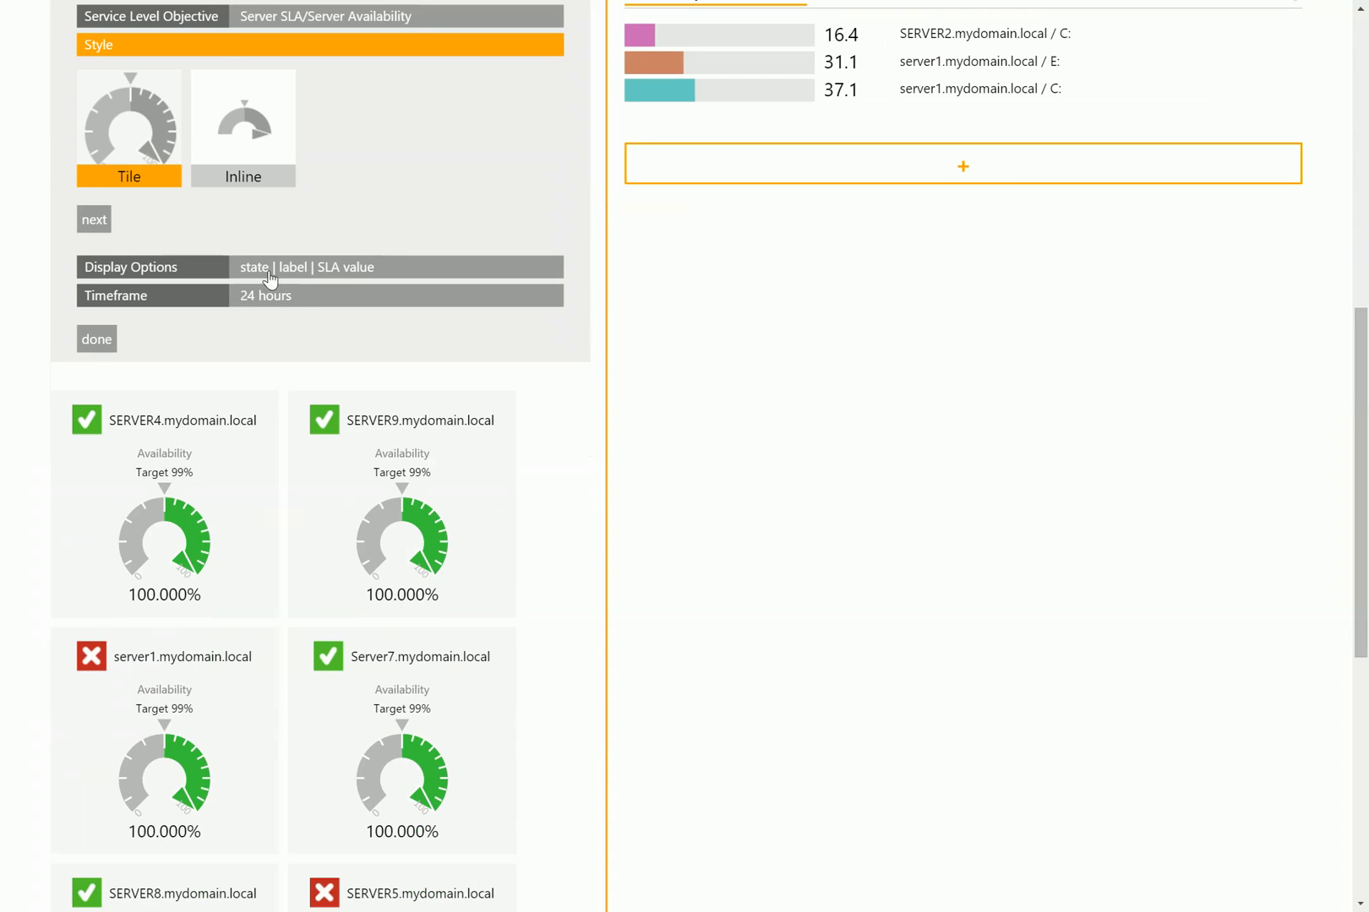
left_click(273, 147)
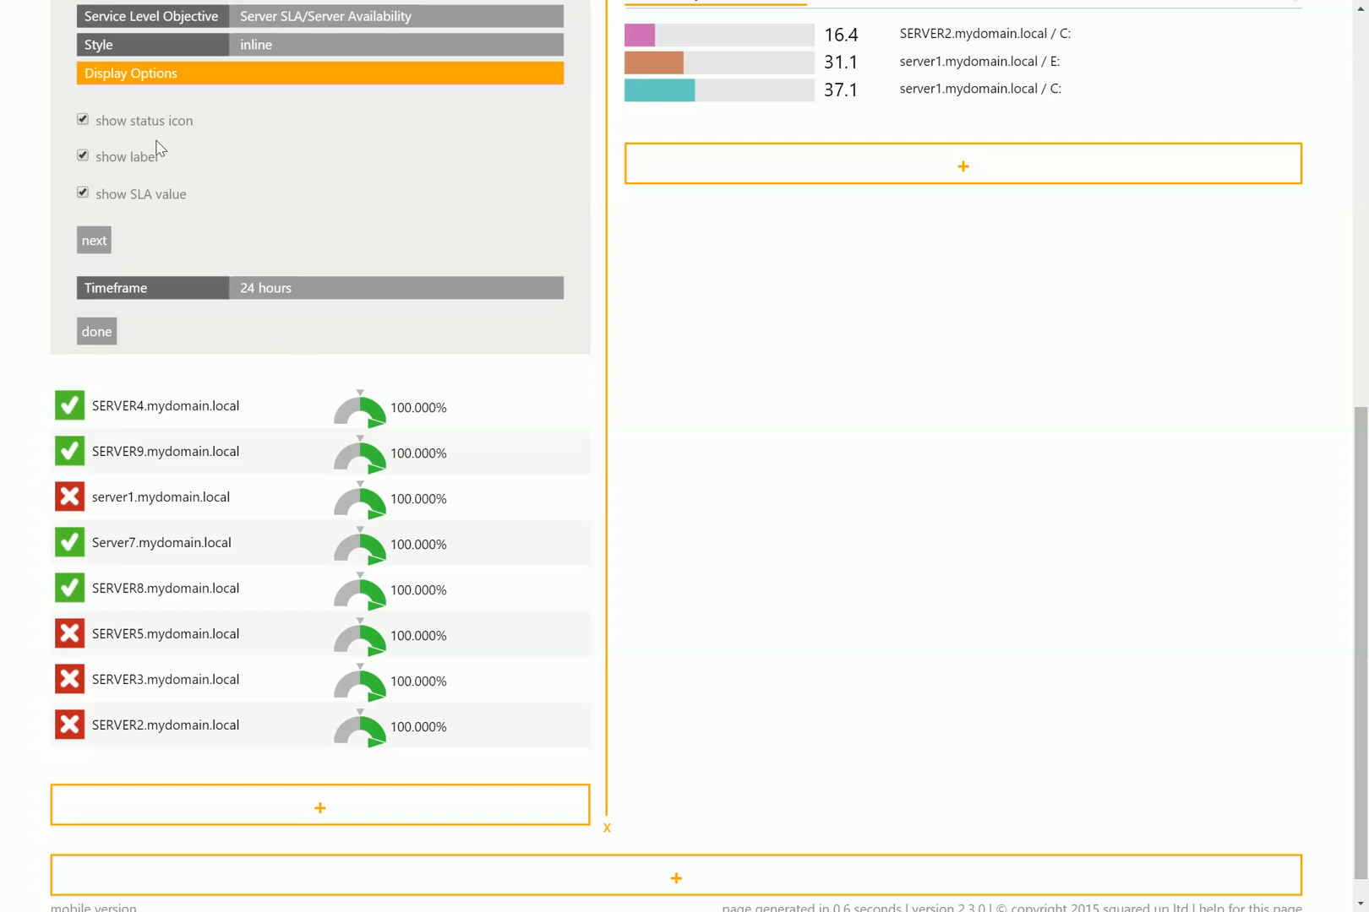
left_click(84, 121)
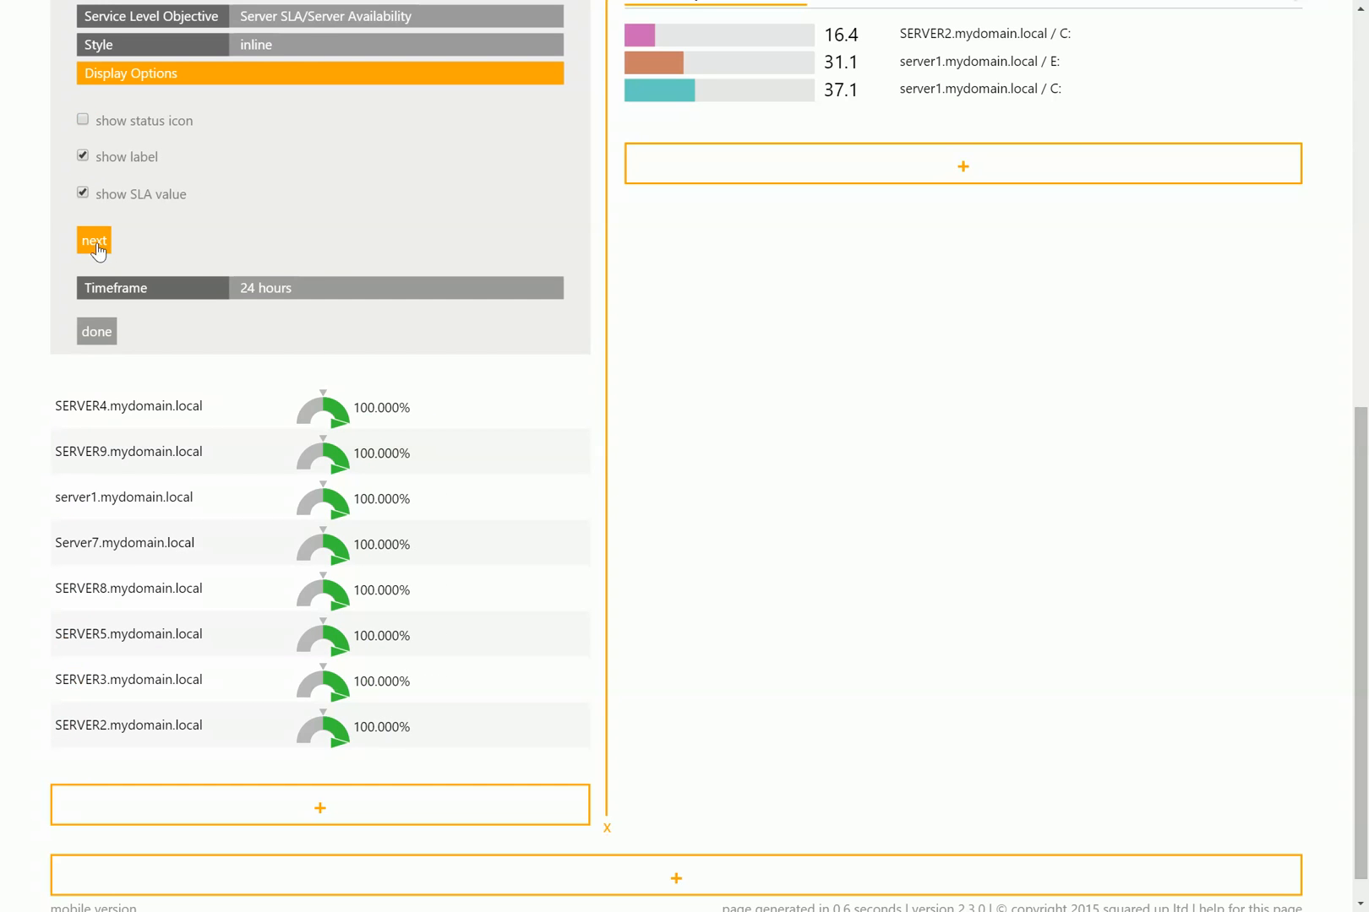
Finish the SLA section and title it SLA - 24 hours
left_click(102, 334)
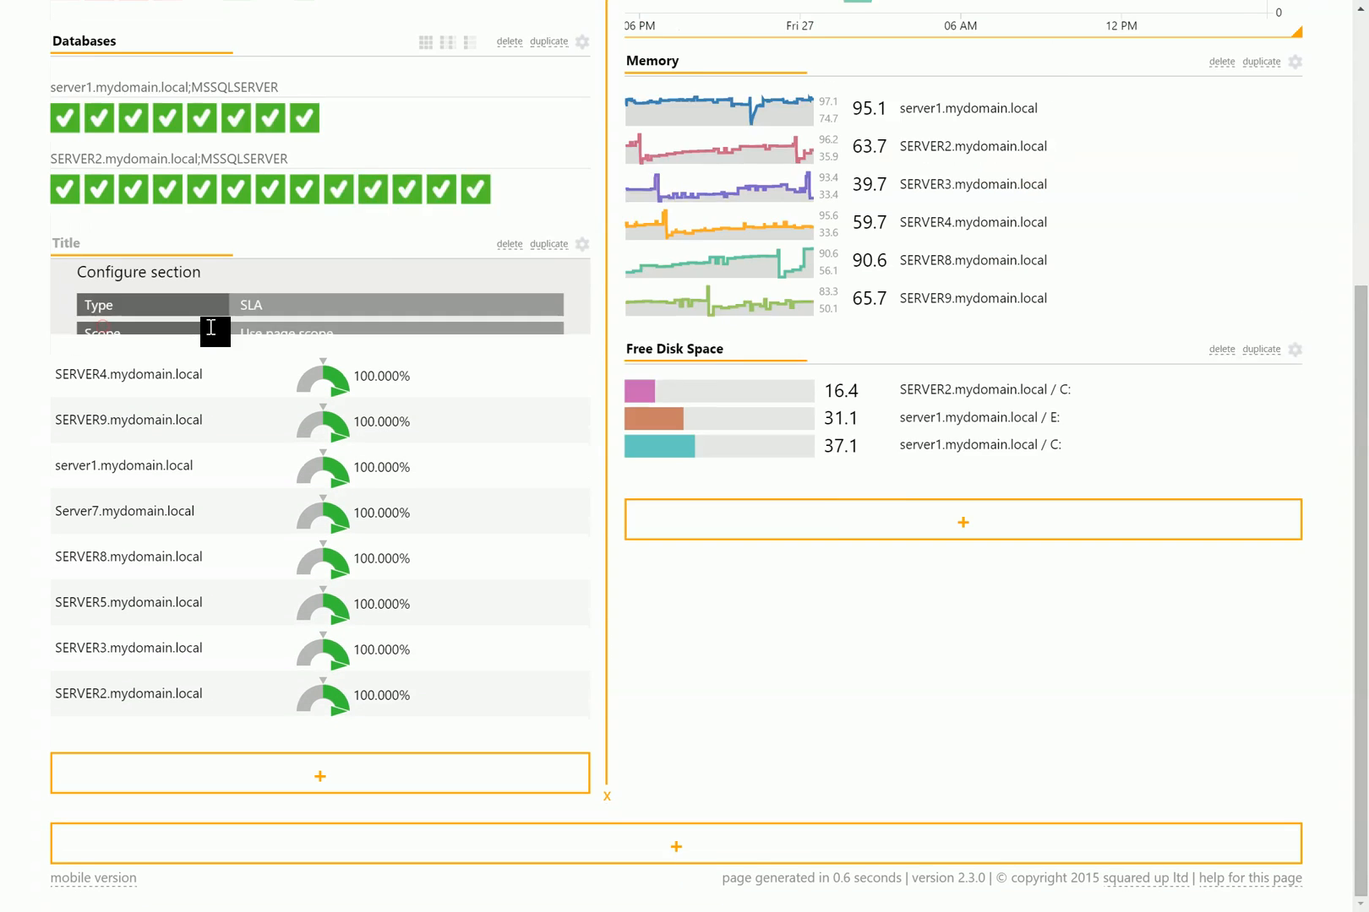
left_click(133, 318)
type("SLA - 24 hours")
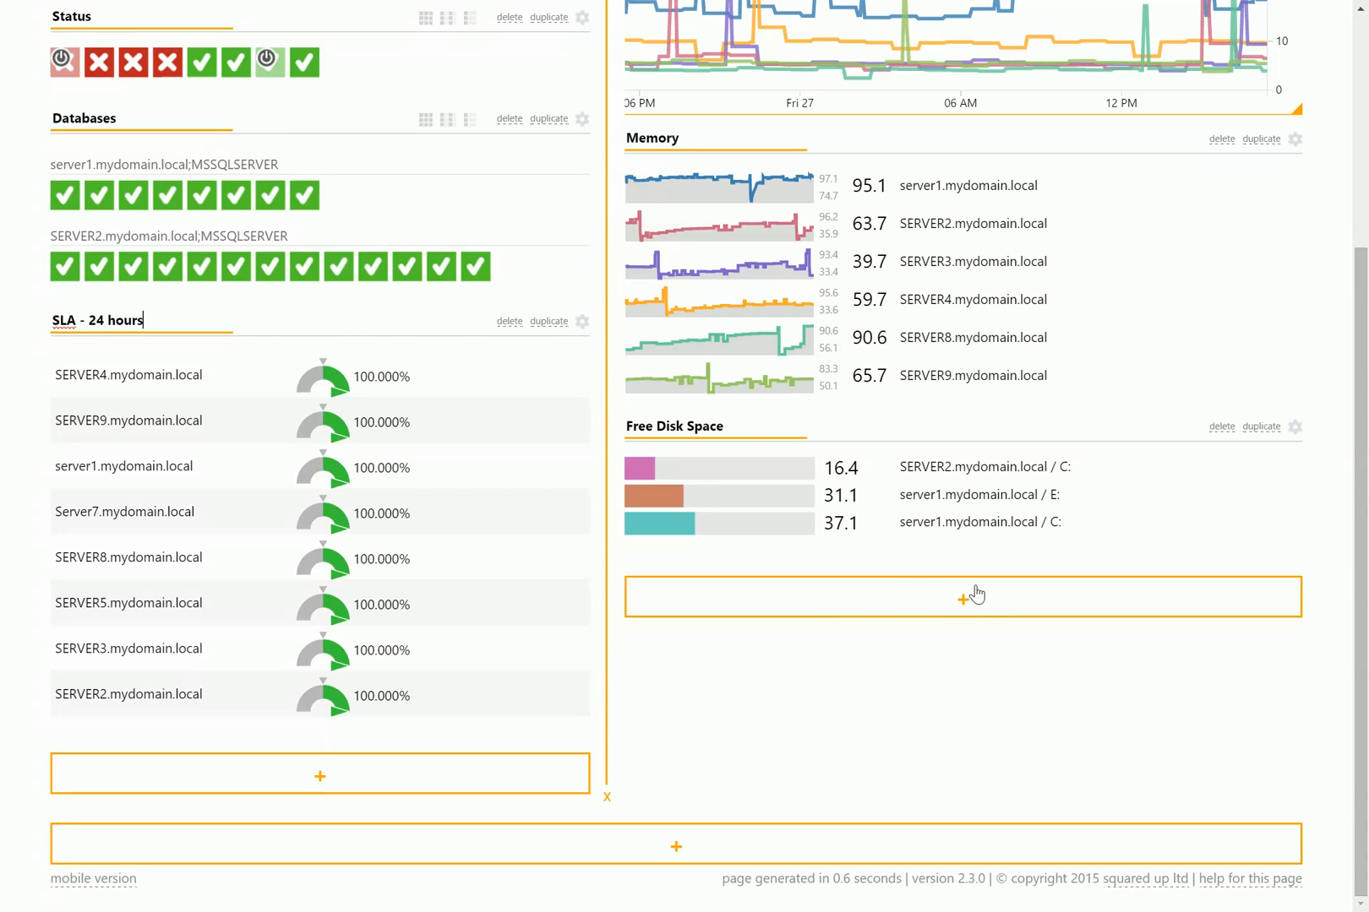
Leave edit mode to view the completed dashboard
scroll(811, 507, "up", 3)
scroll(836, 508, "up", 1)
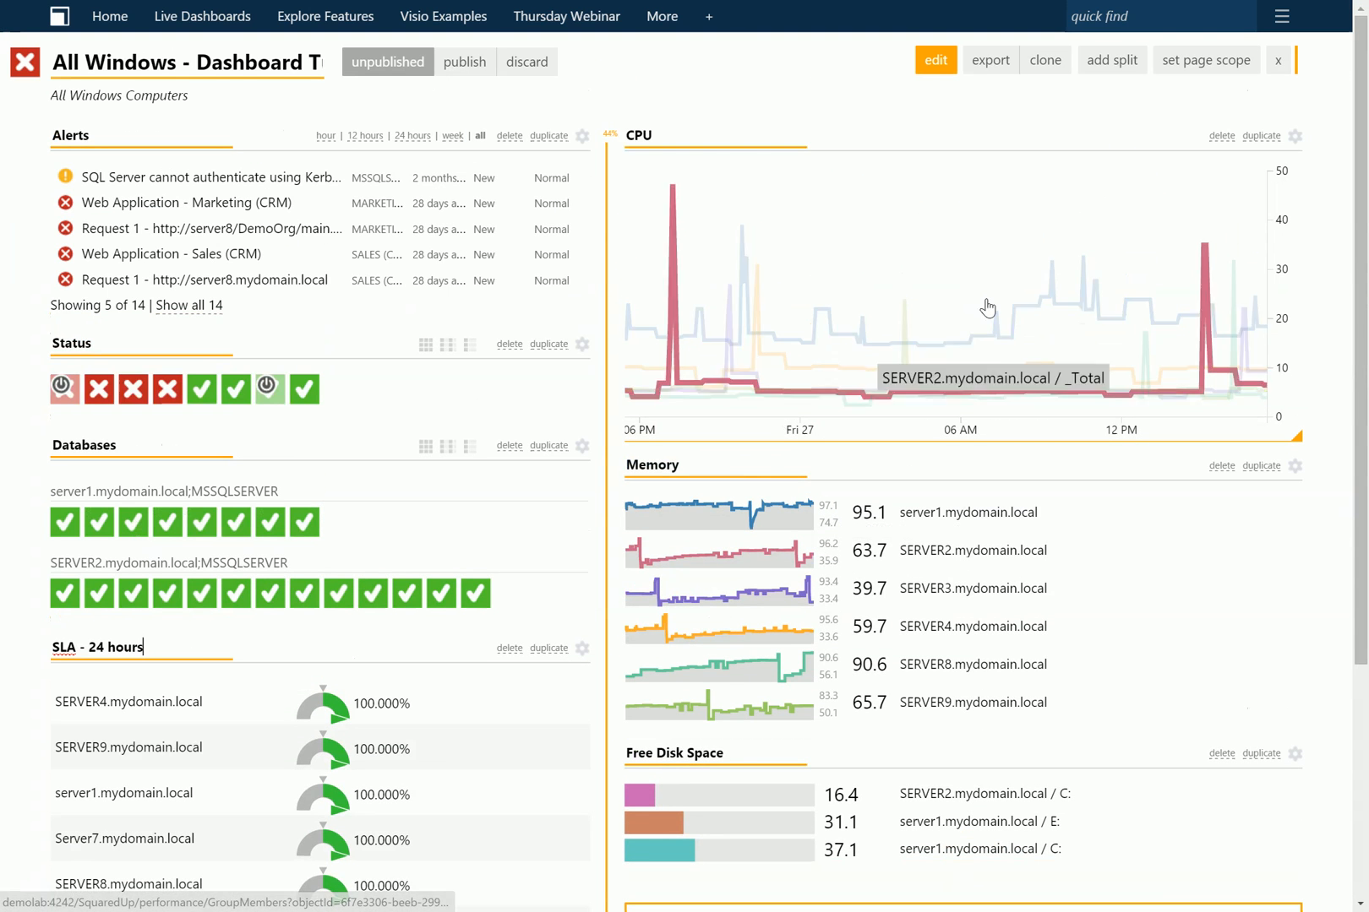
left_click(1276, 64)
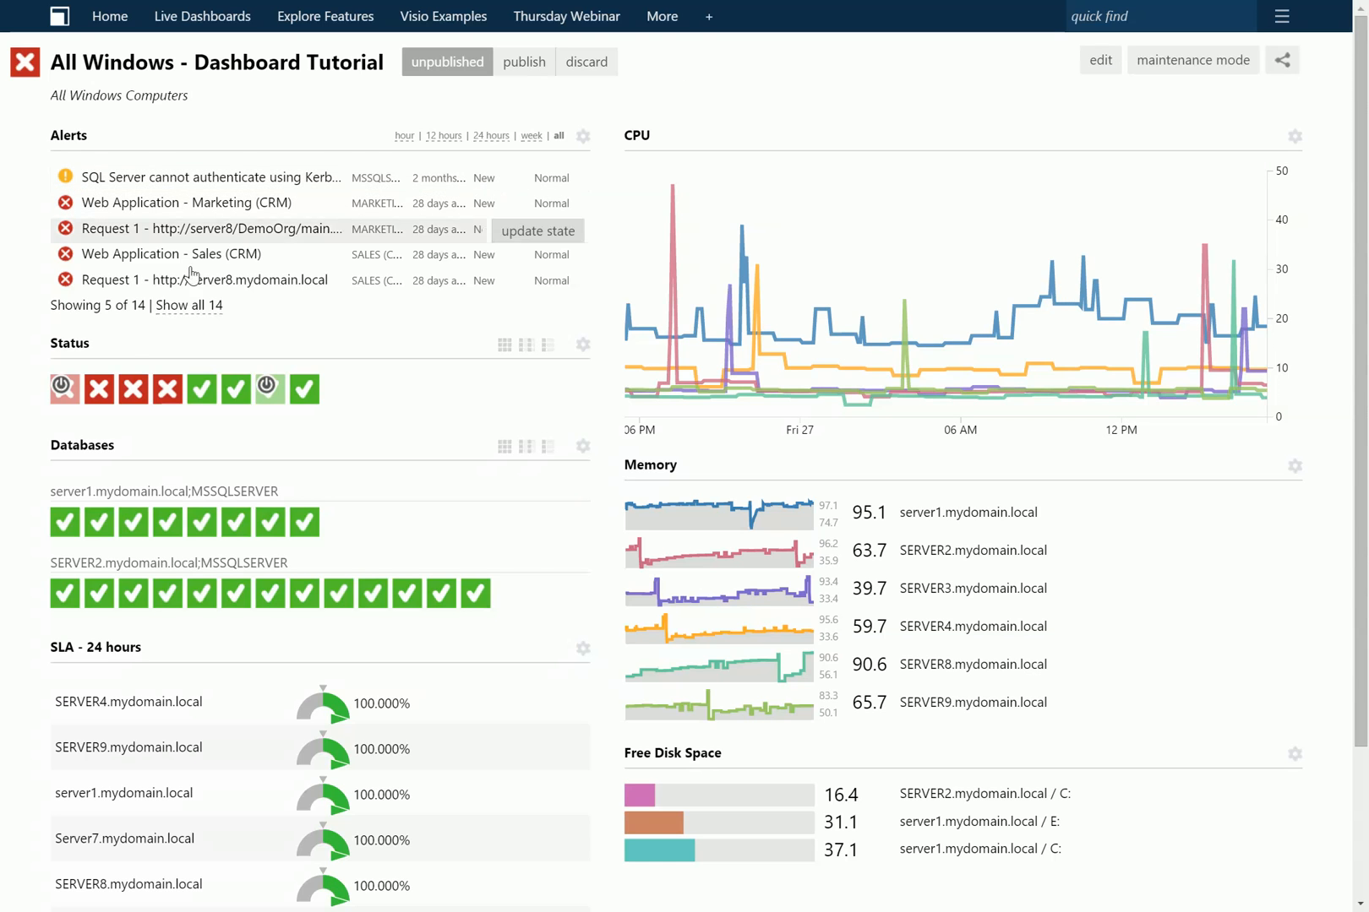
Preview the full Alerts list and the labelled two-column Databases layout, returning each to its compact view
left_click(193, 307)
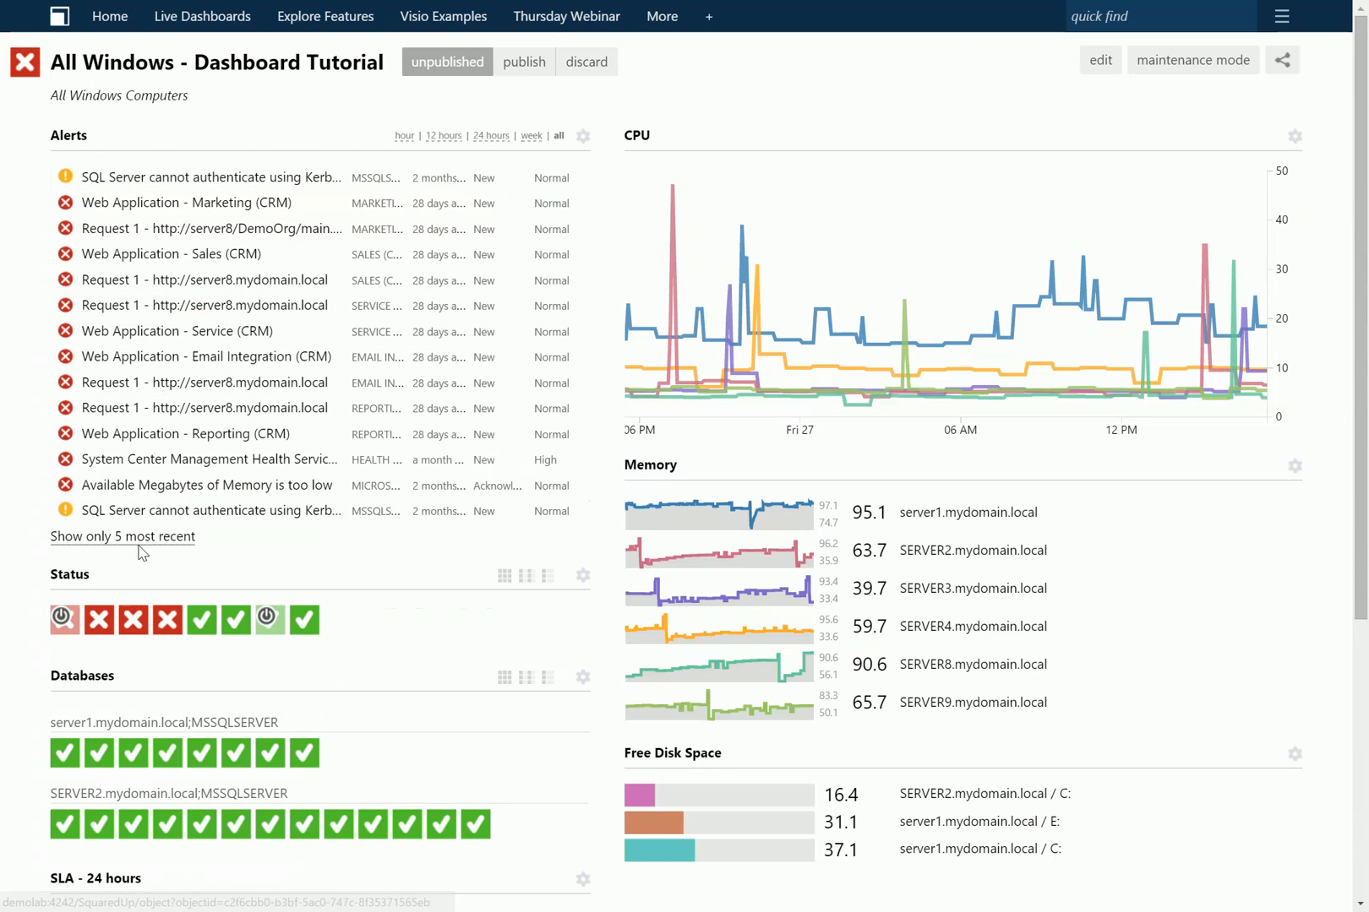
left_click(140, 534)
left_click(526, 446)
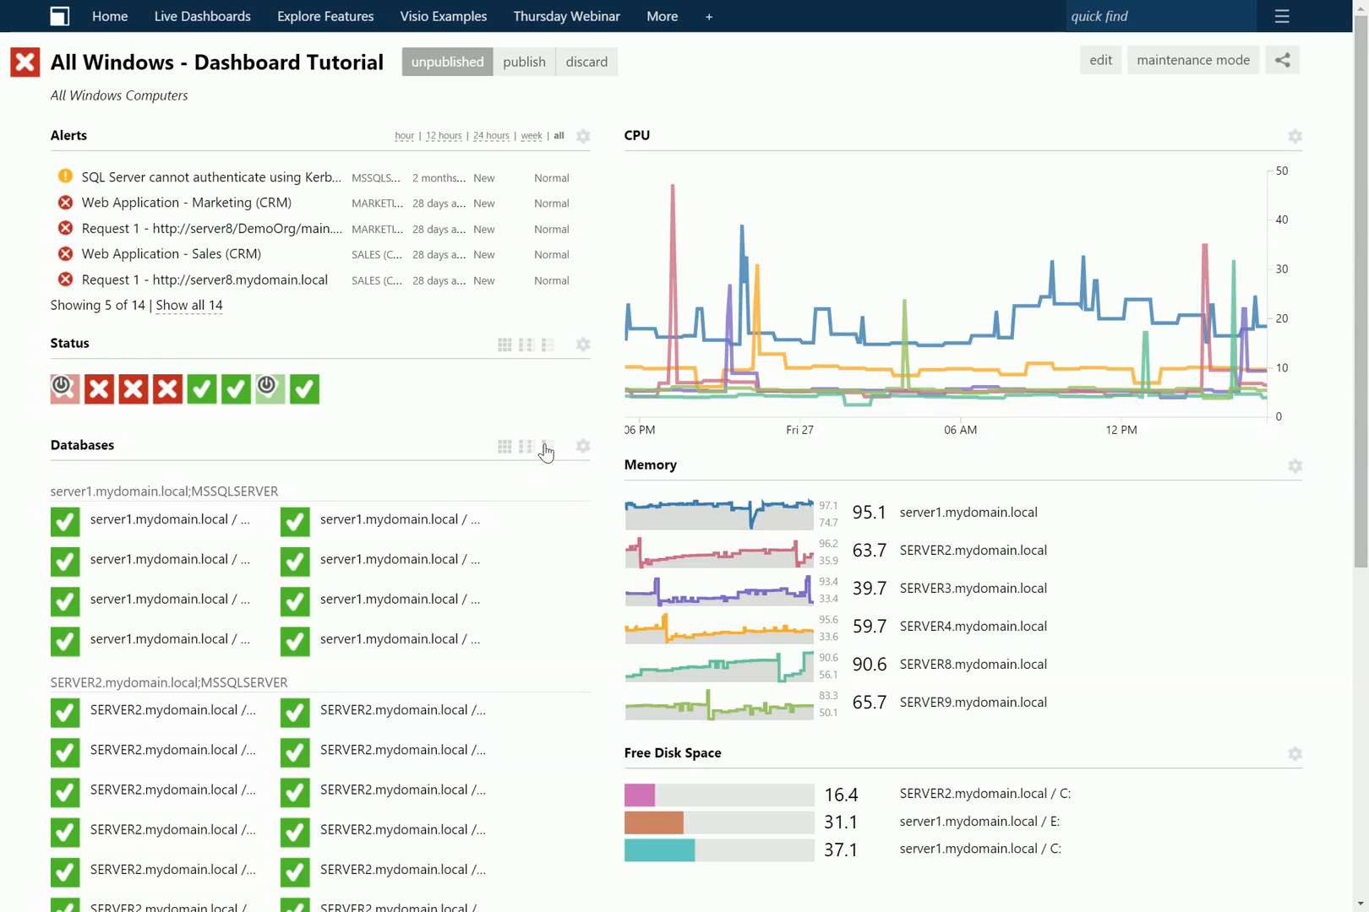
left_click(504, 448)
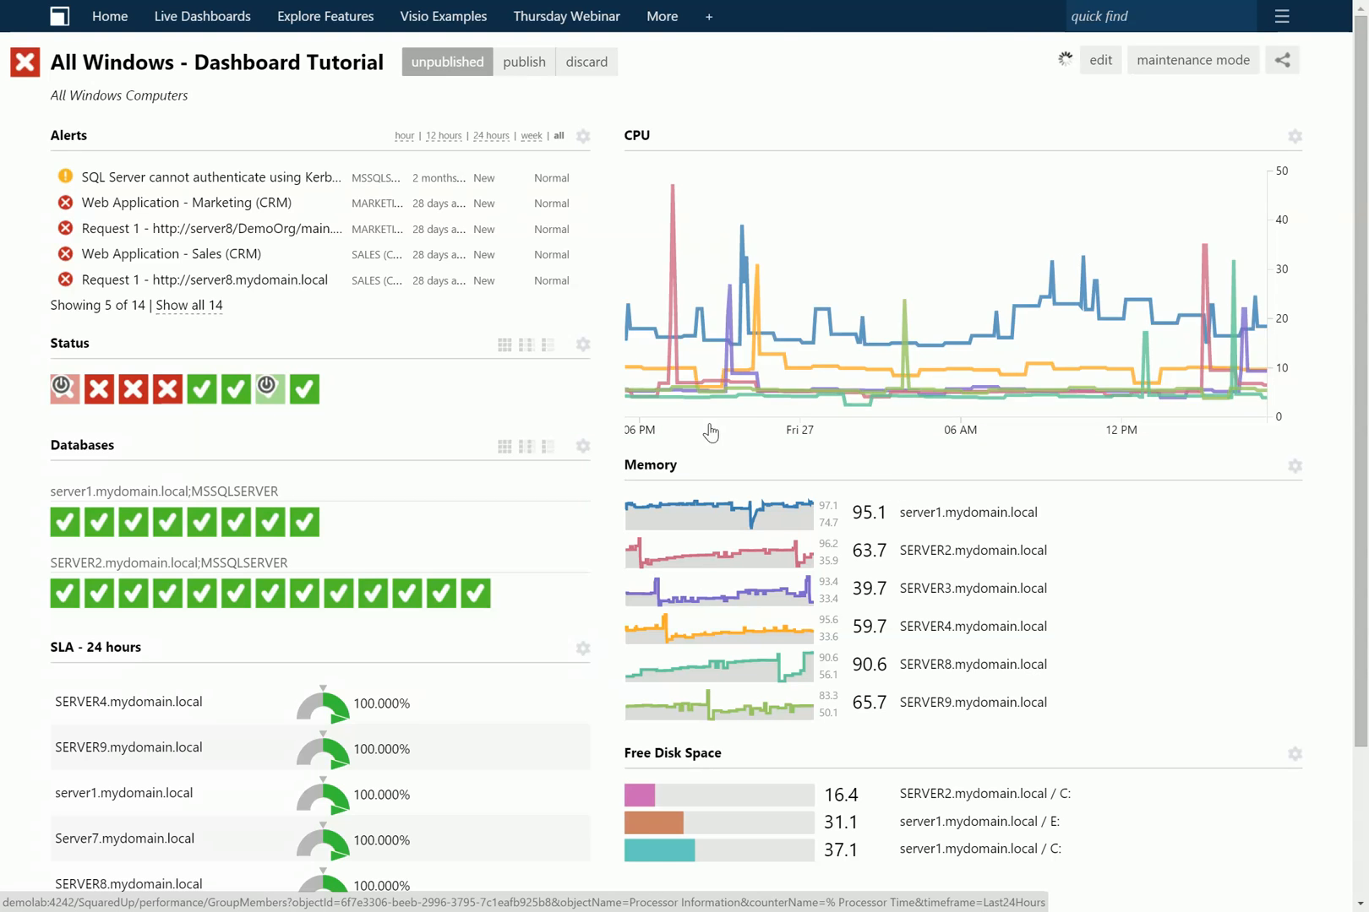
In the publish settings, add a navigation bar link for Everyone and accept the default drilldown and URL
left_click(523, 62)
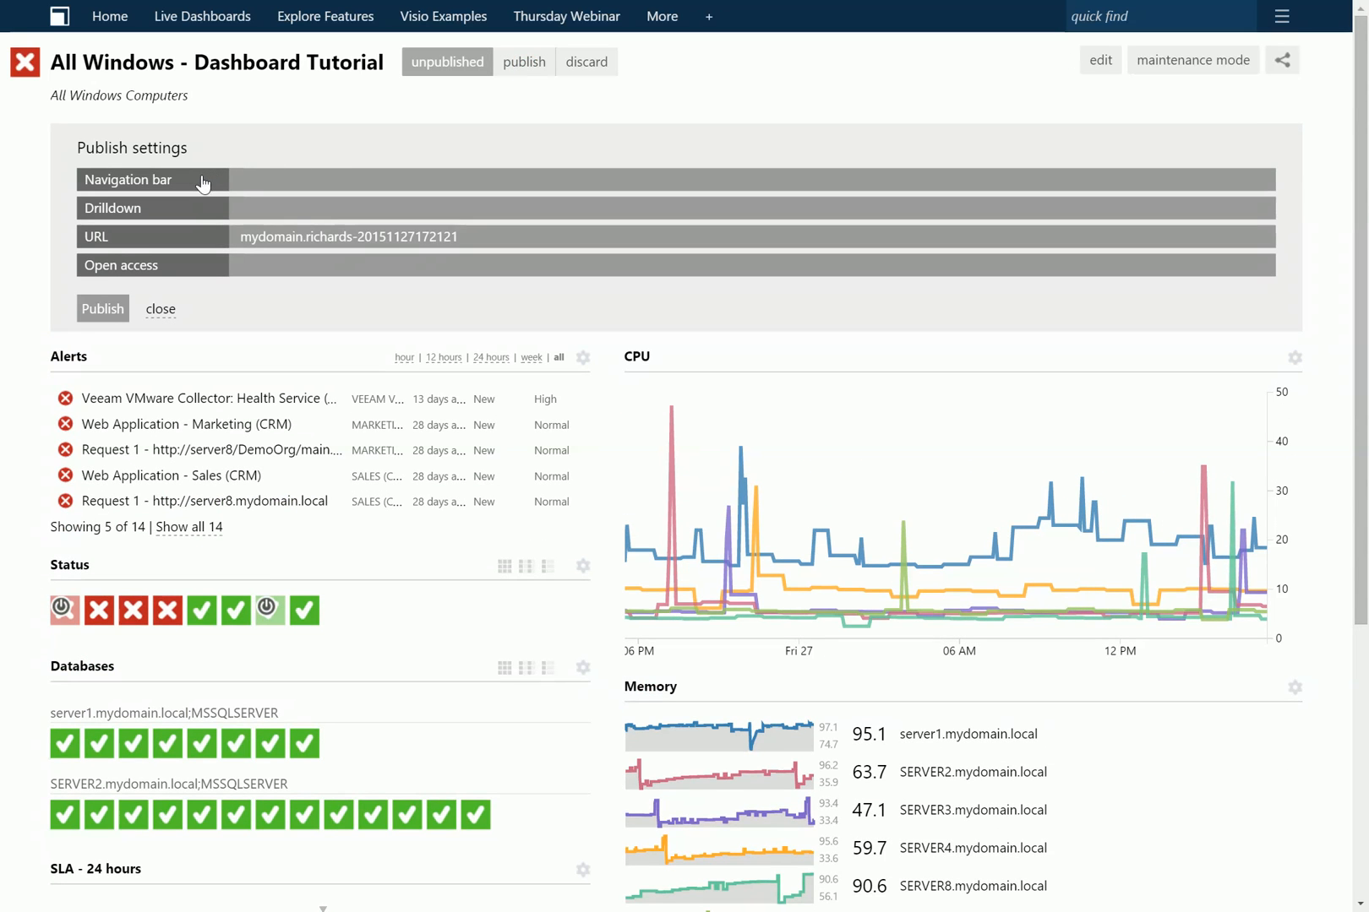
left_click(203, 181)
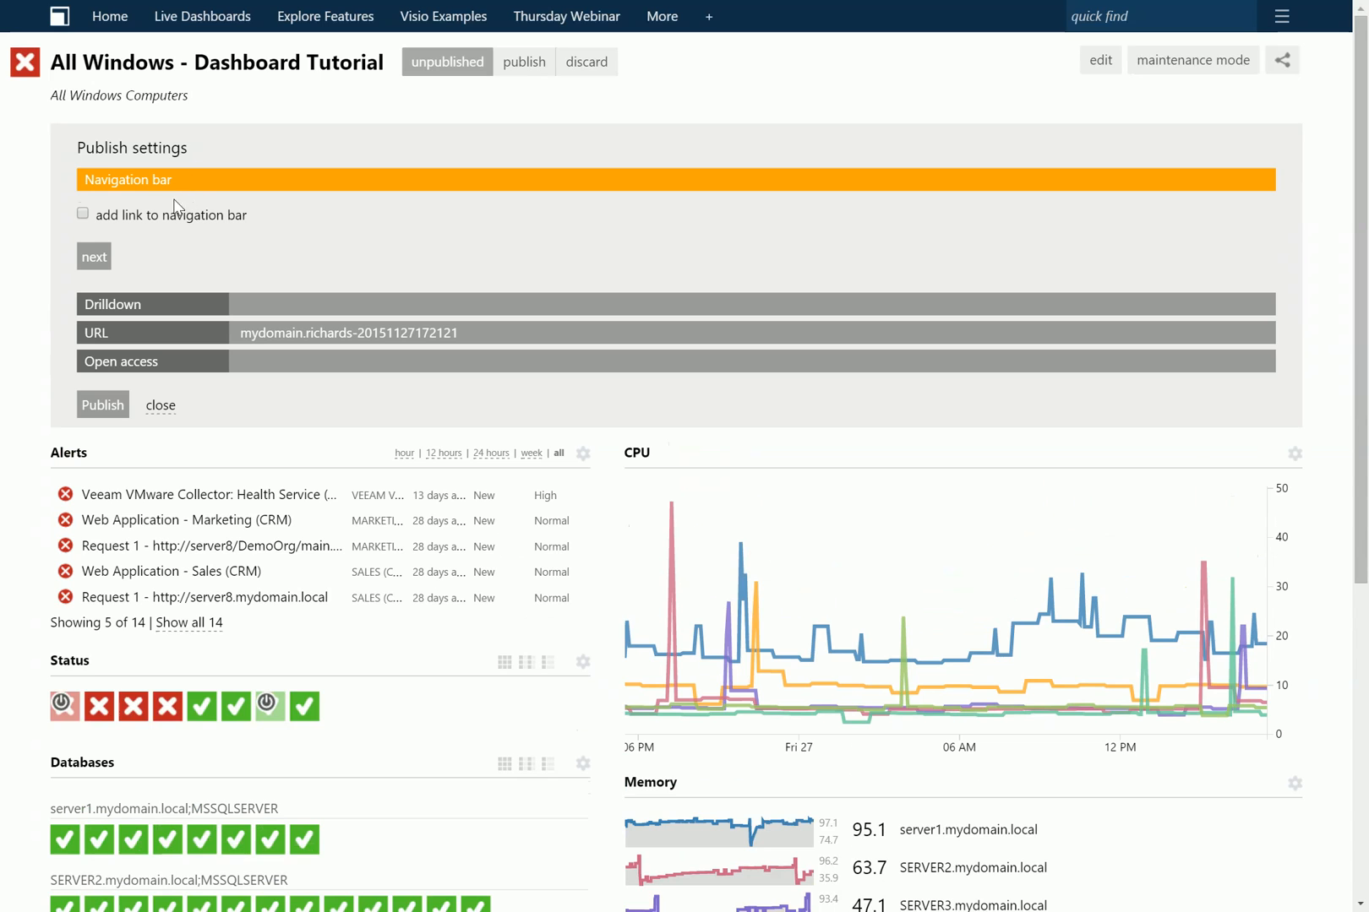
left_click(83, 214)
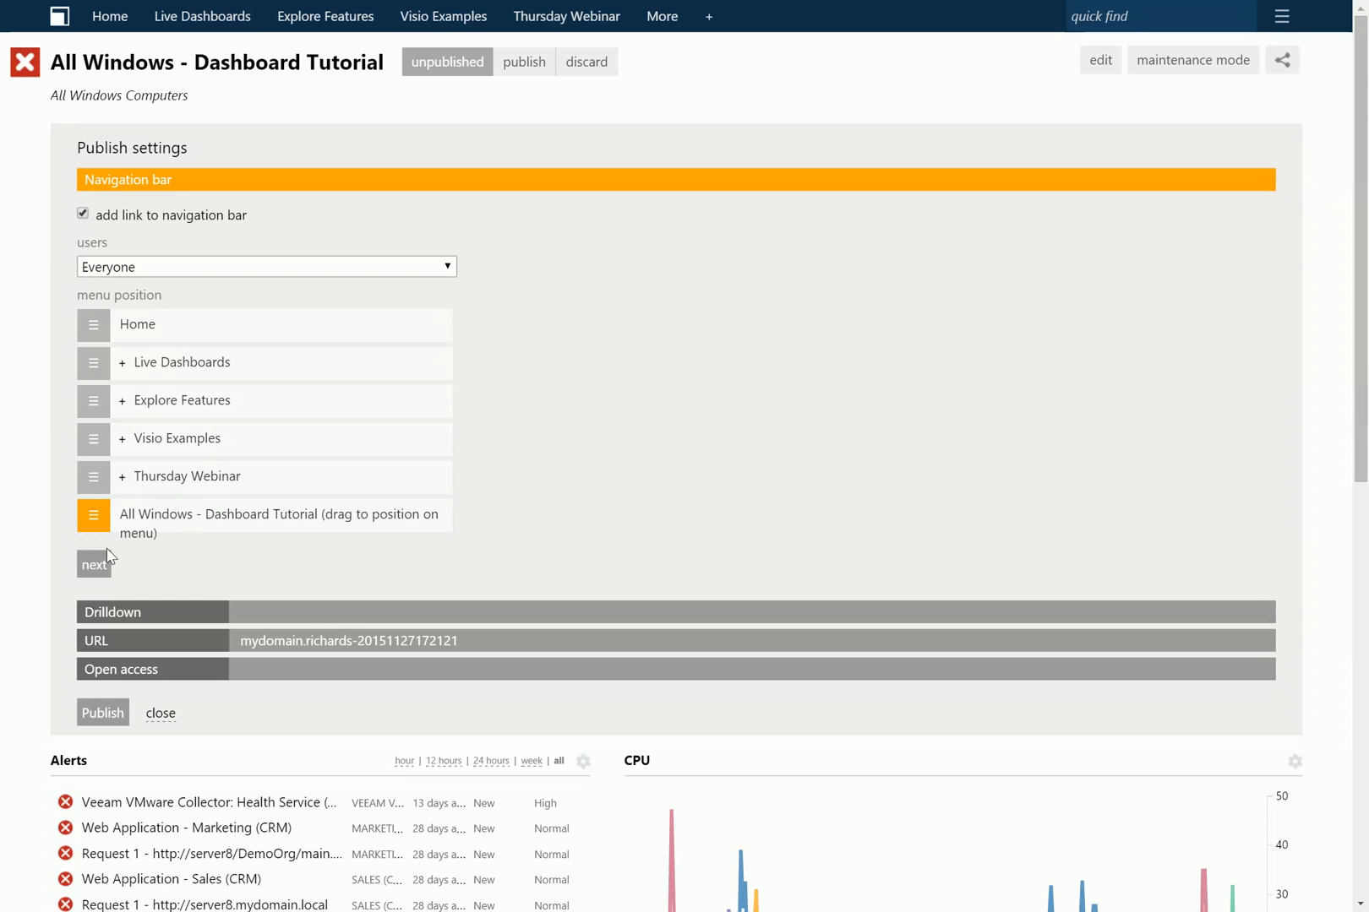
left_click(94, 566)
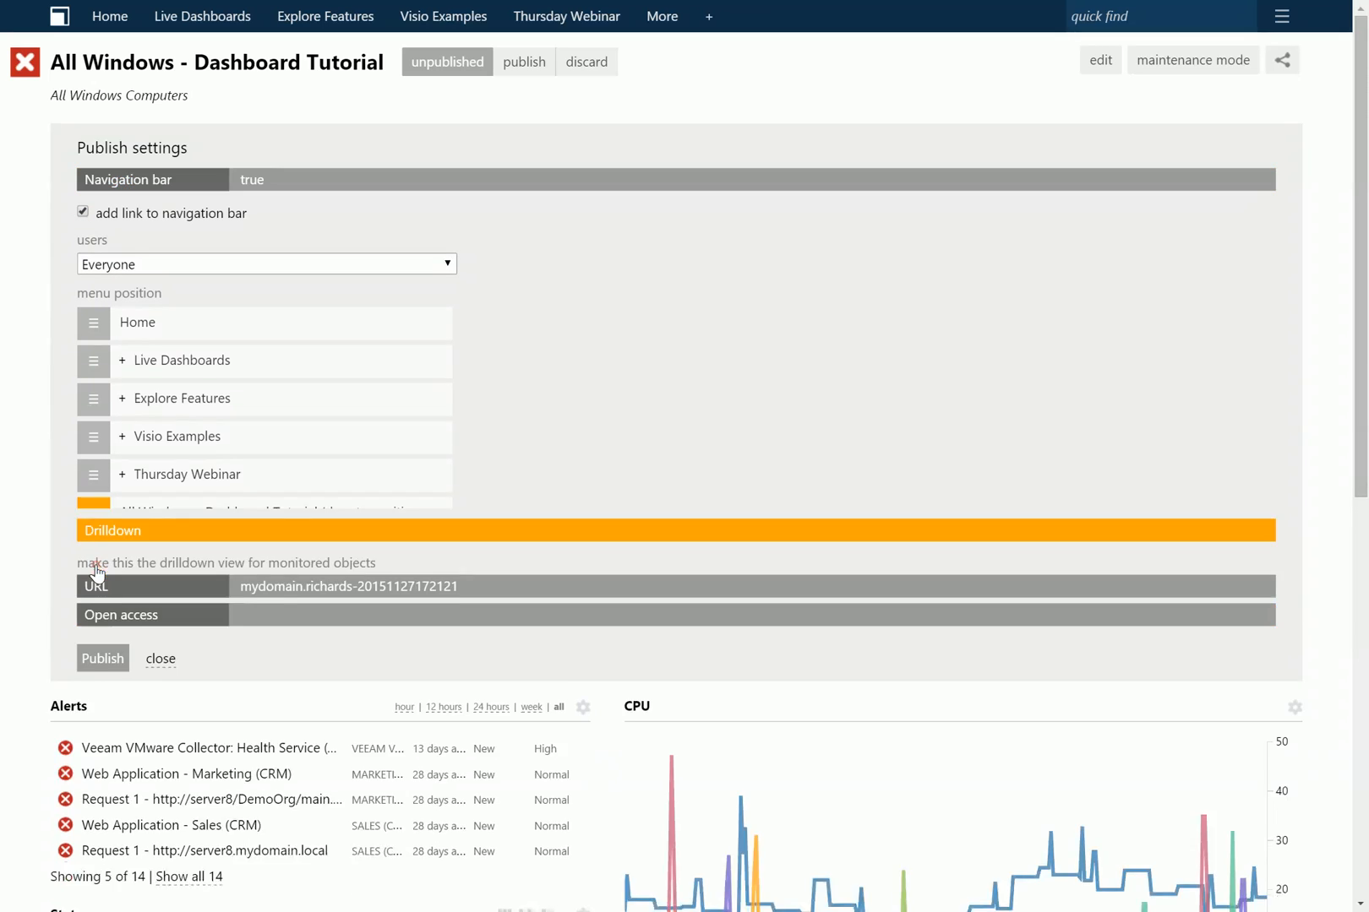
left_click(96, 331)
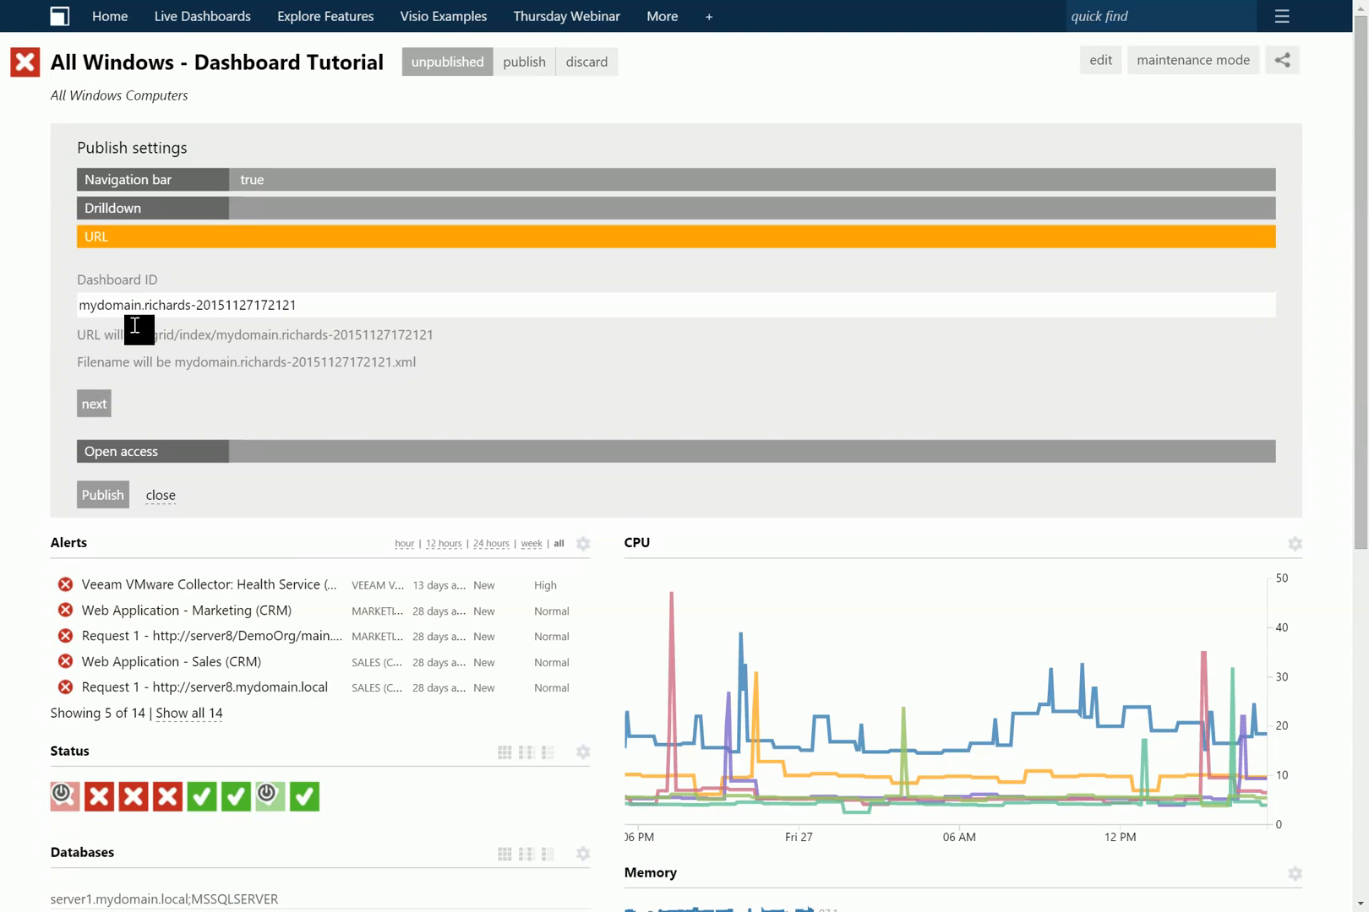
left_click(96, 403)
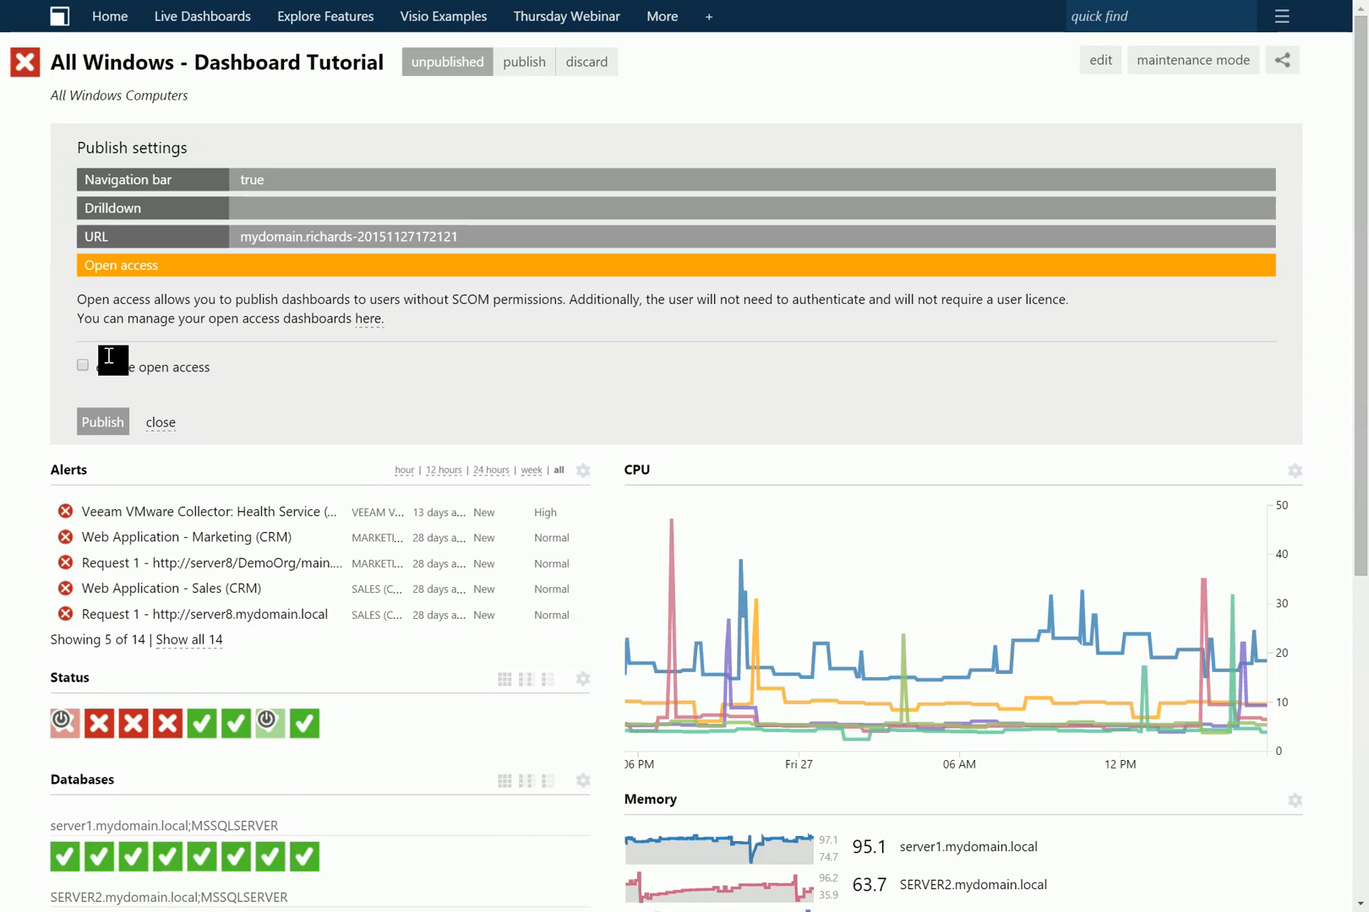
Enable open access with a link in the open access navigation bar and publish the dashboard
left_click(83, 366)
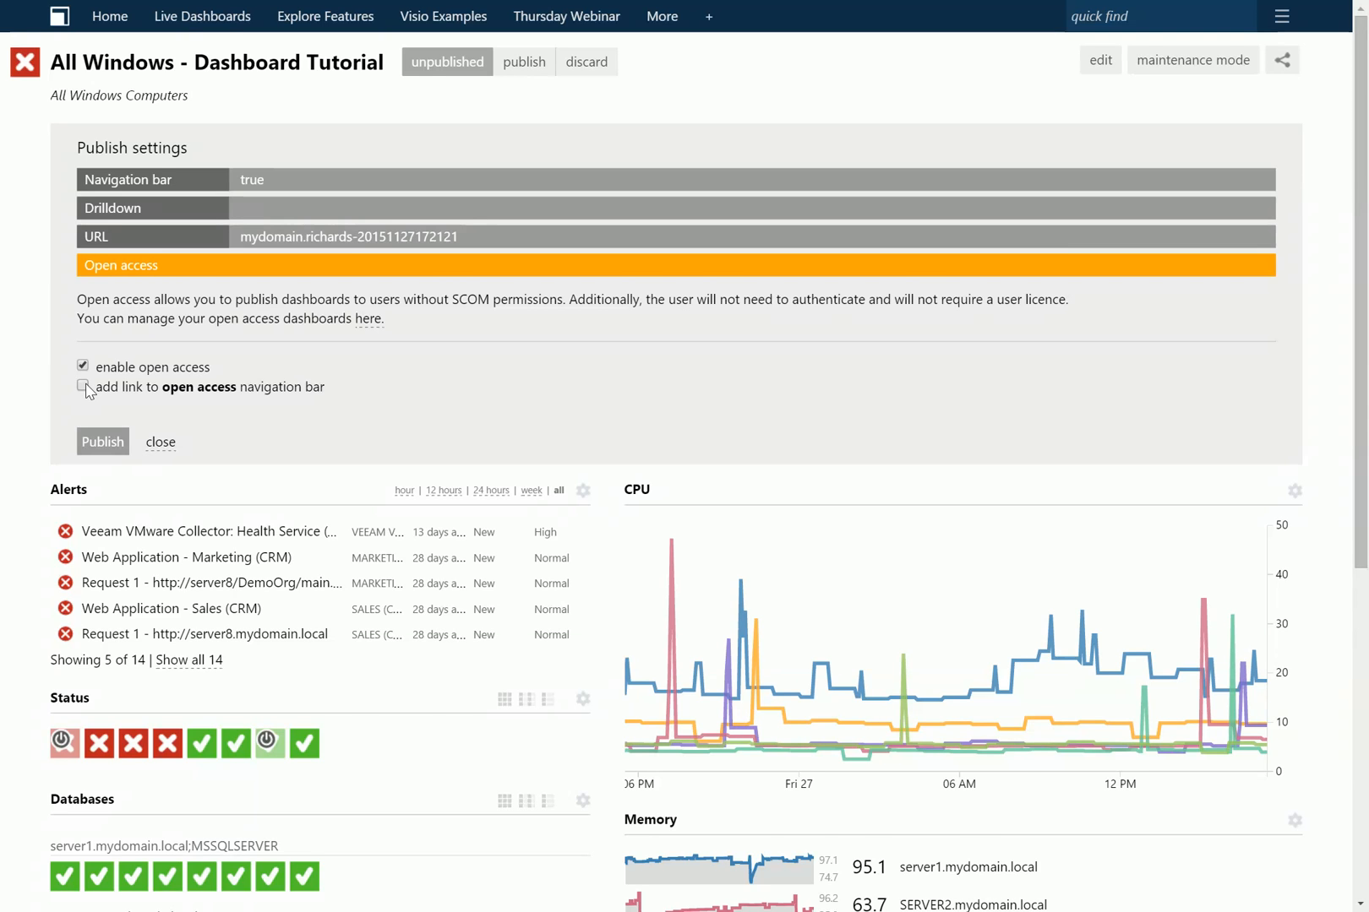
left_click(85, 387)
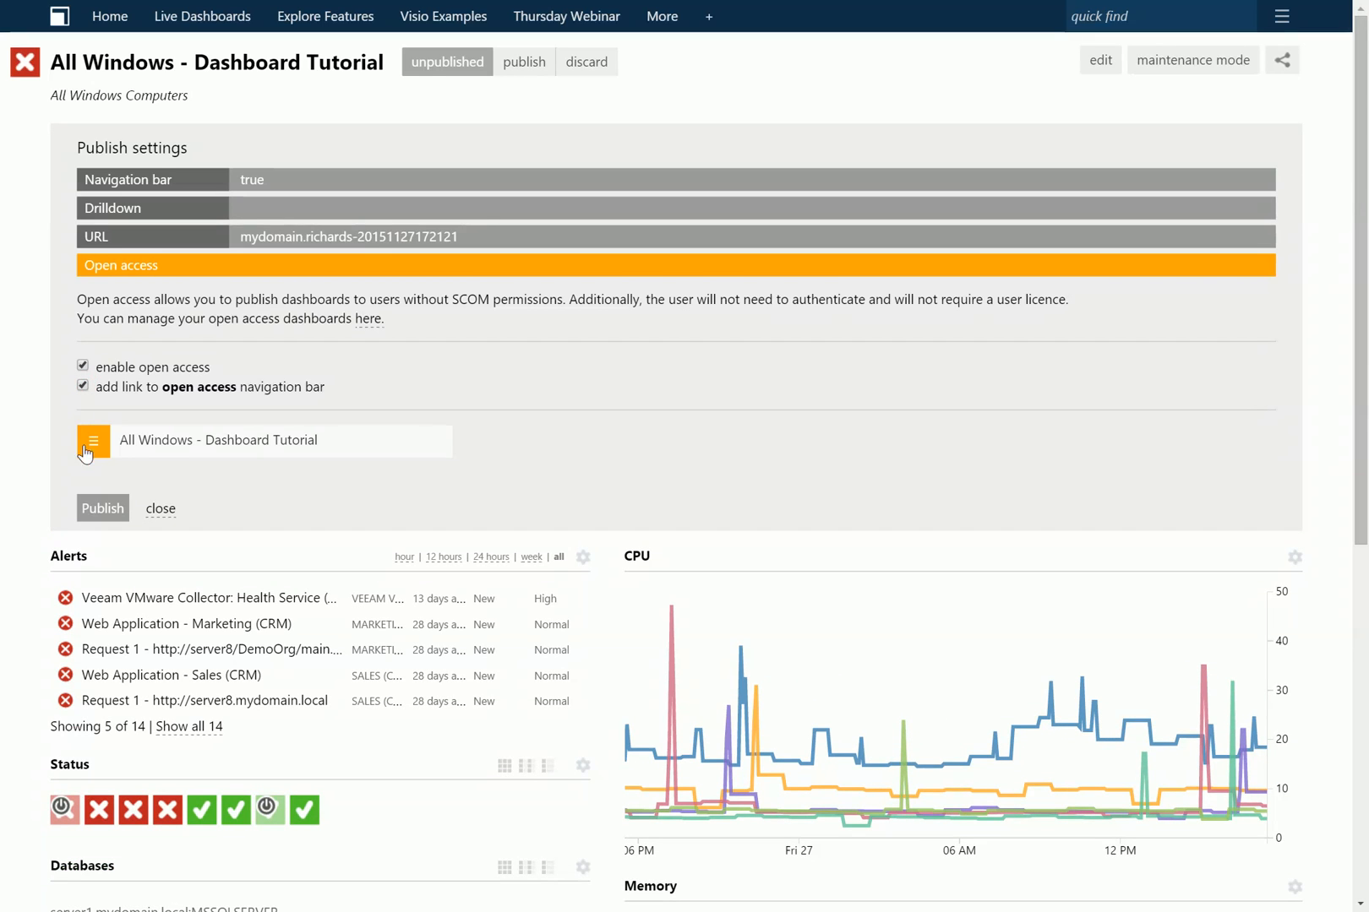
left_click(96, 510)
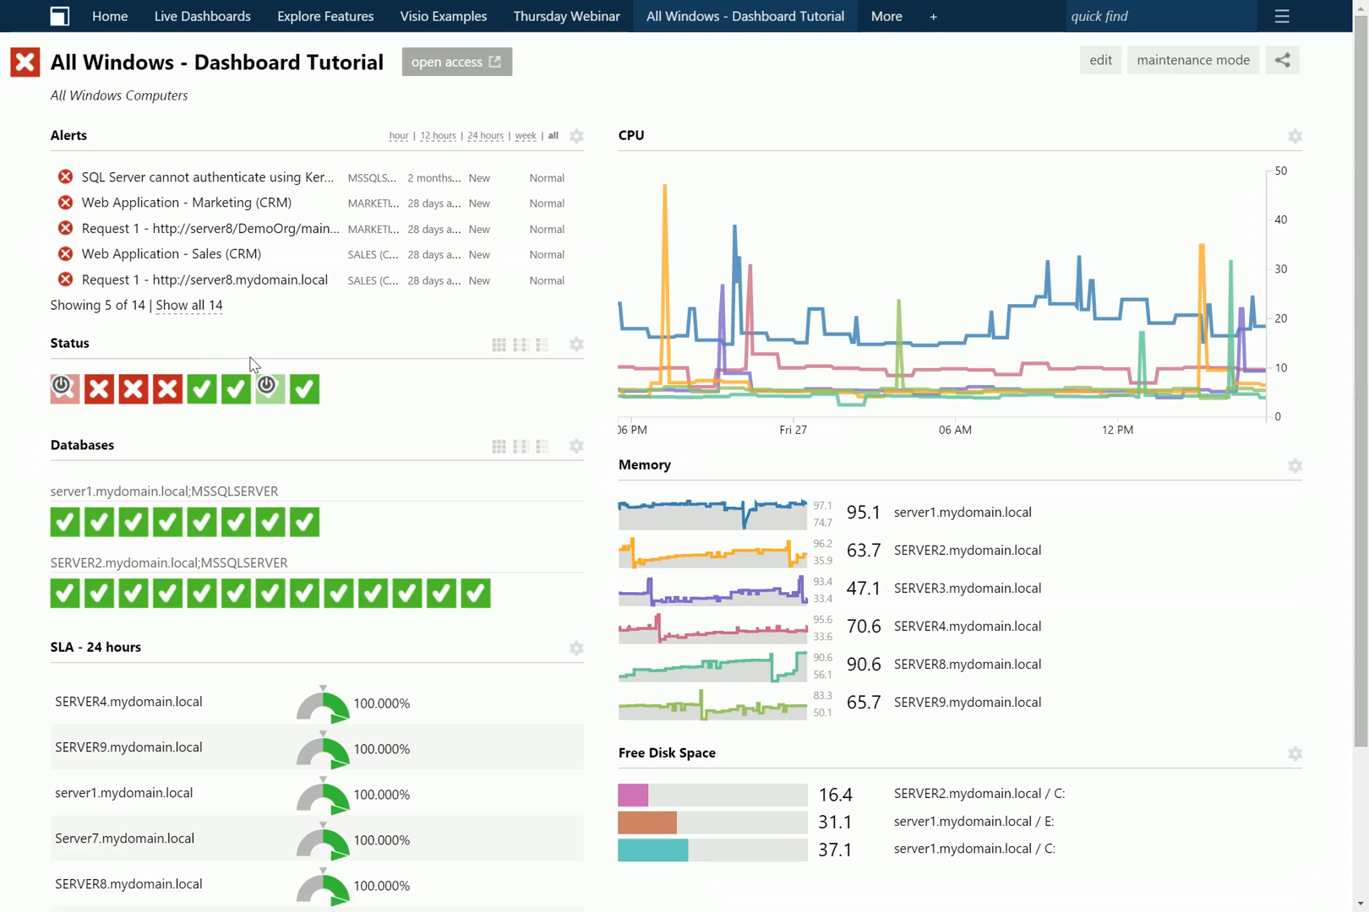
Reopen the published dashboard in edit mode
left_click(423, 76)
left_click(1102, 61)
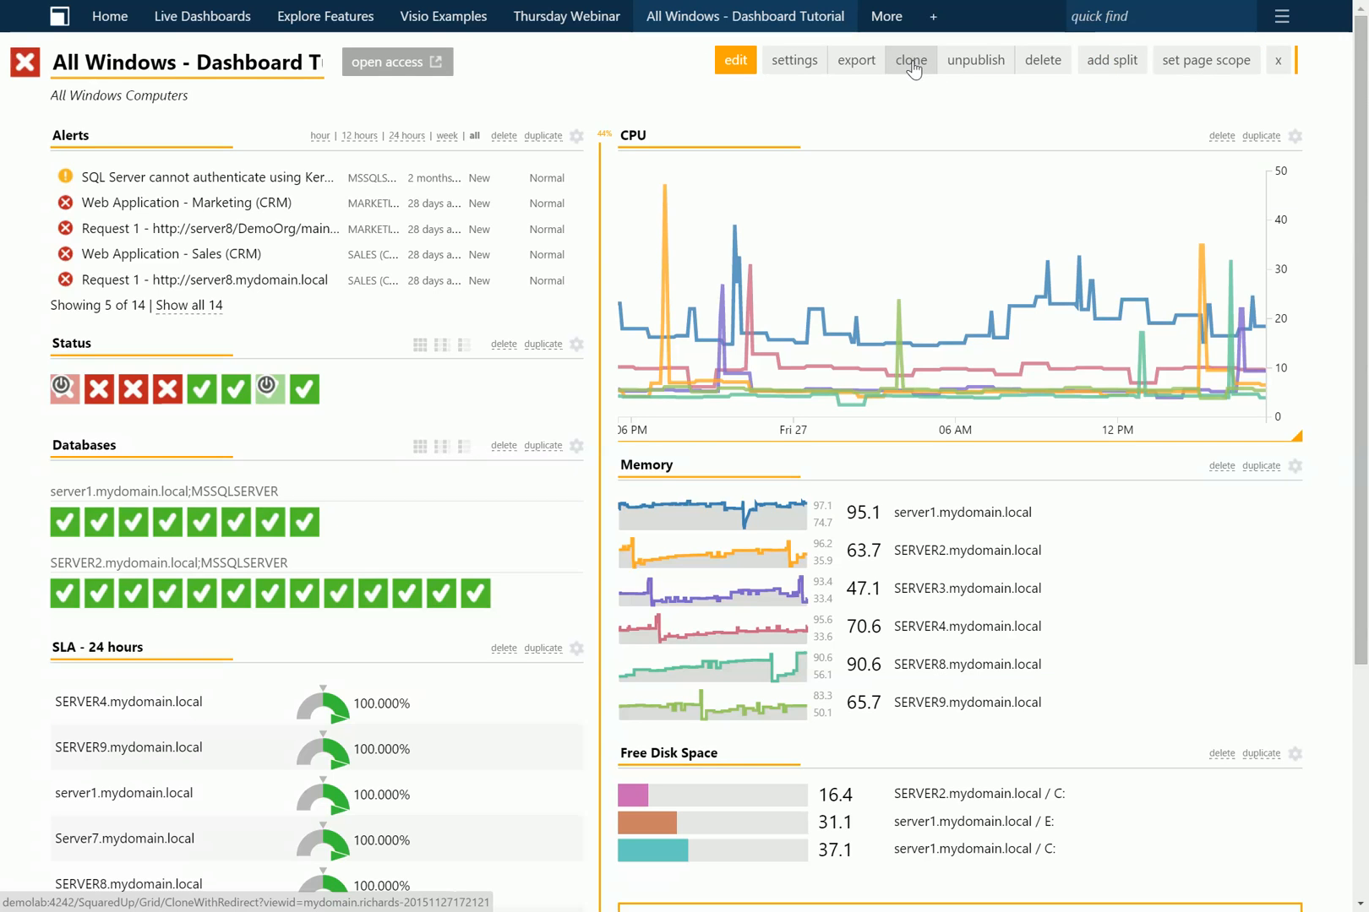
Clone the All Windows dashboard and replace "Windows" in the copy's title with "SQL Computers"
left_click(910, 61)
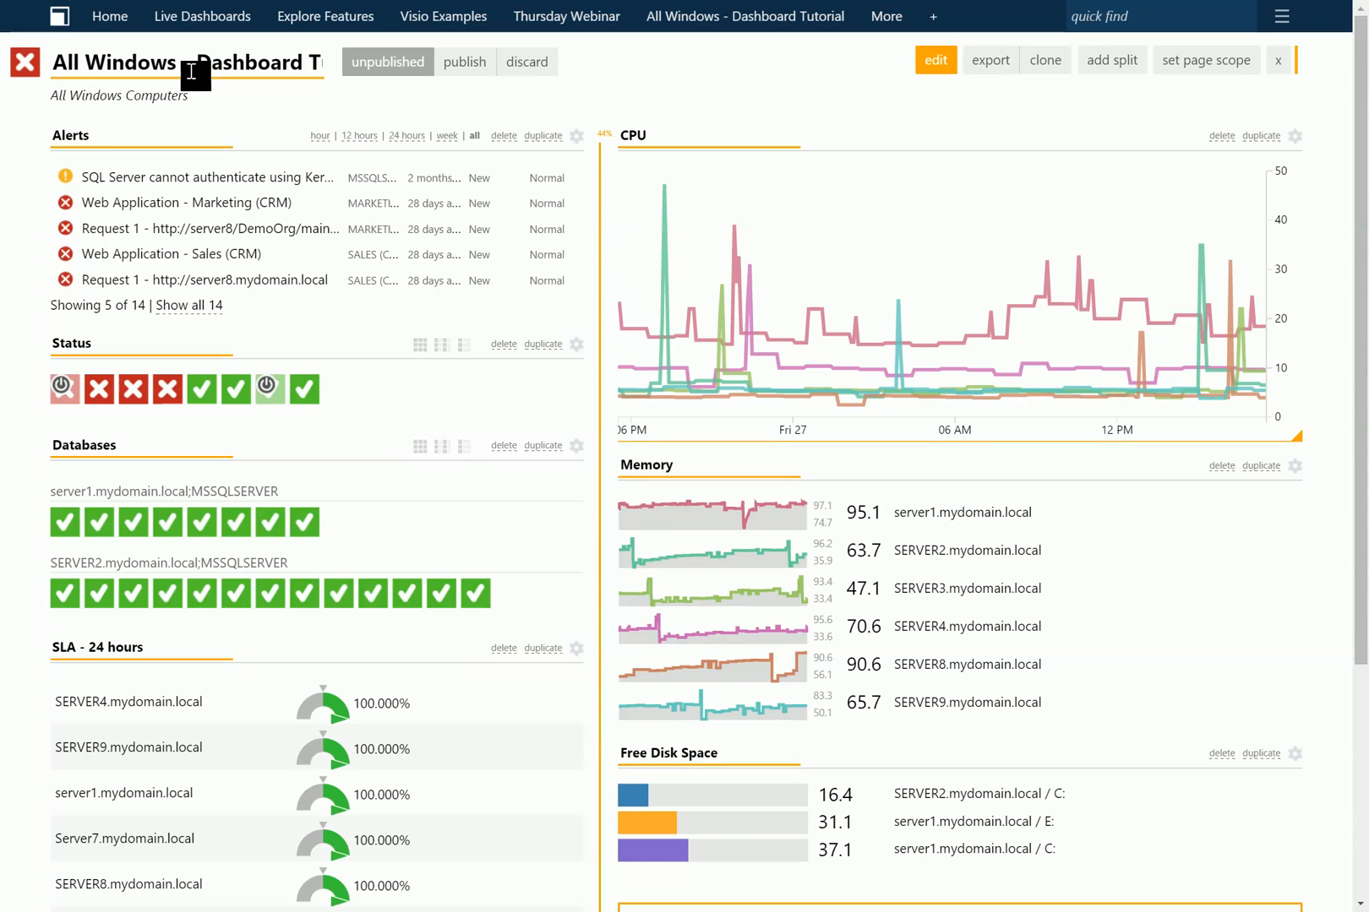
left_click_drag(179, 63, 98, 67)
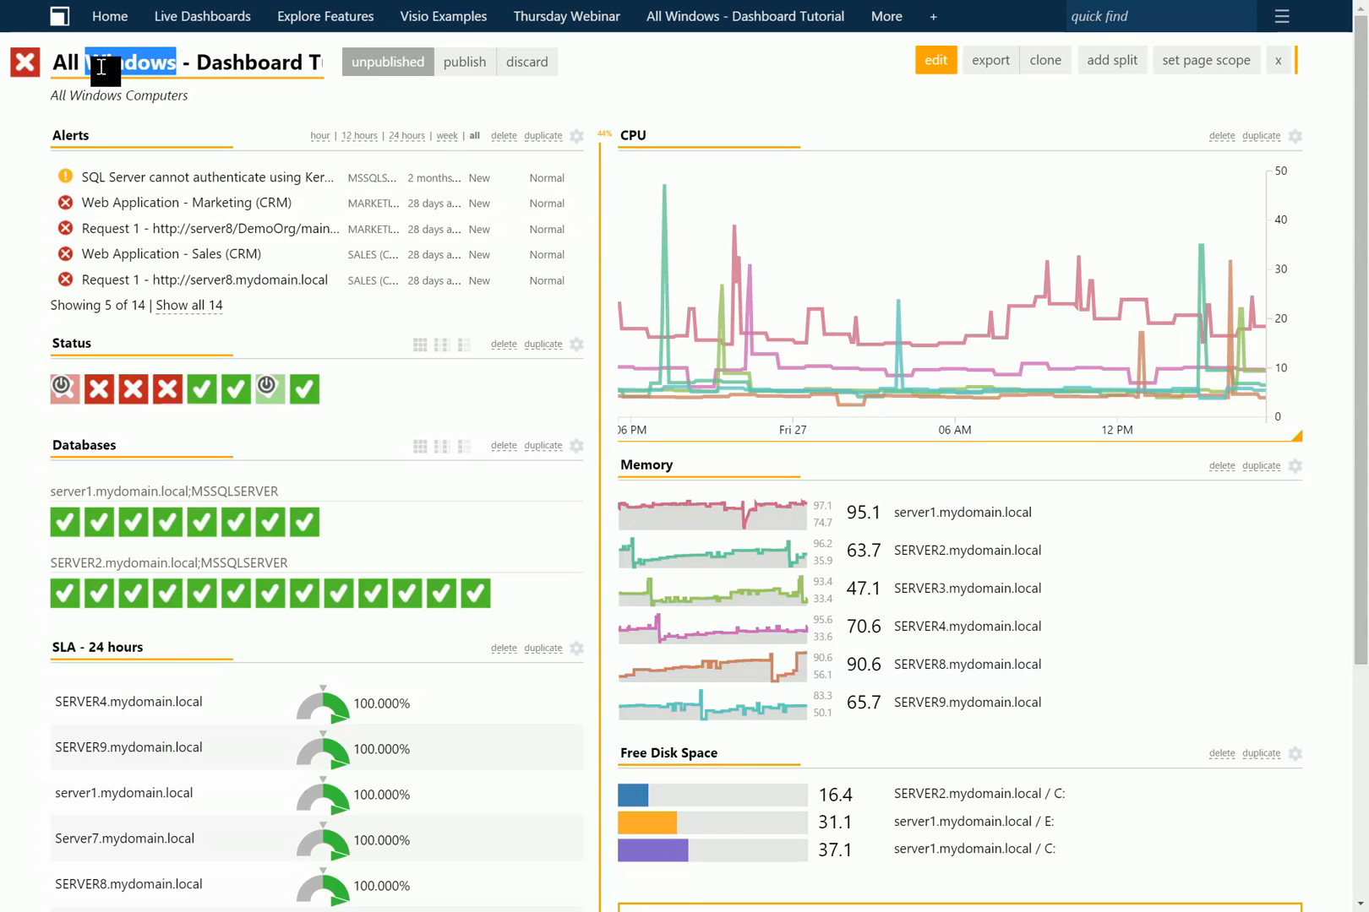
type("SQL C")
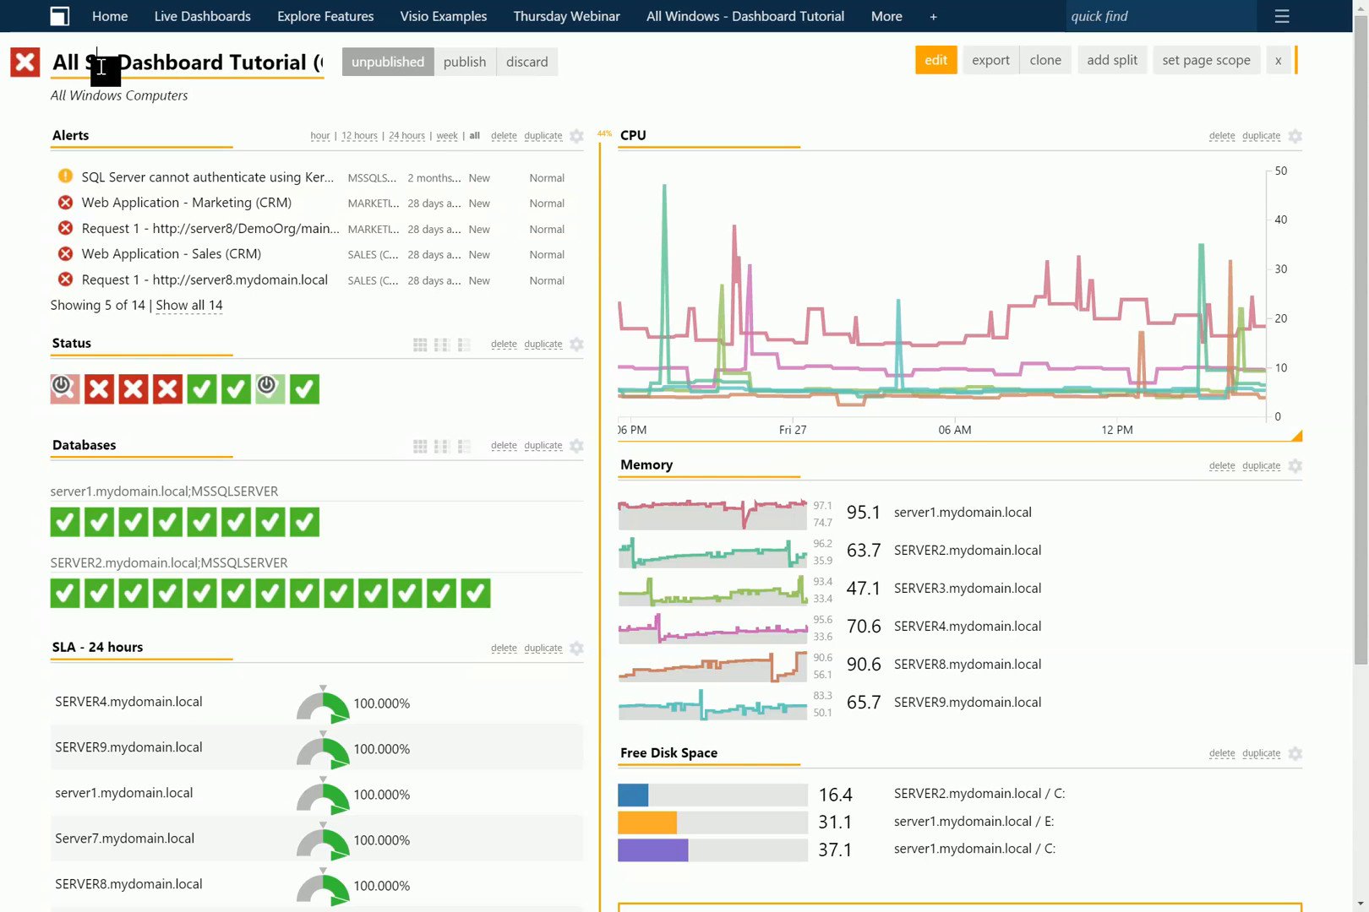
type("omput")
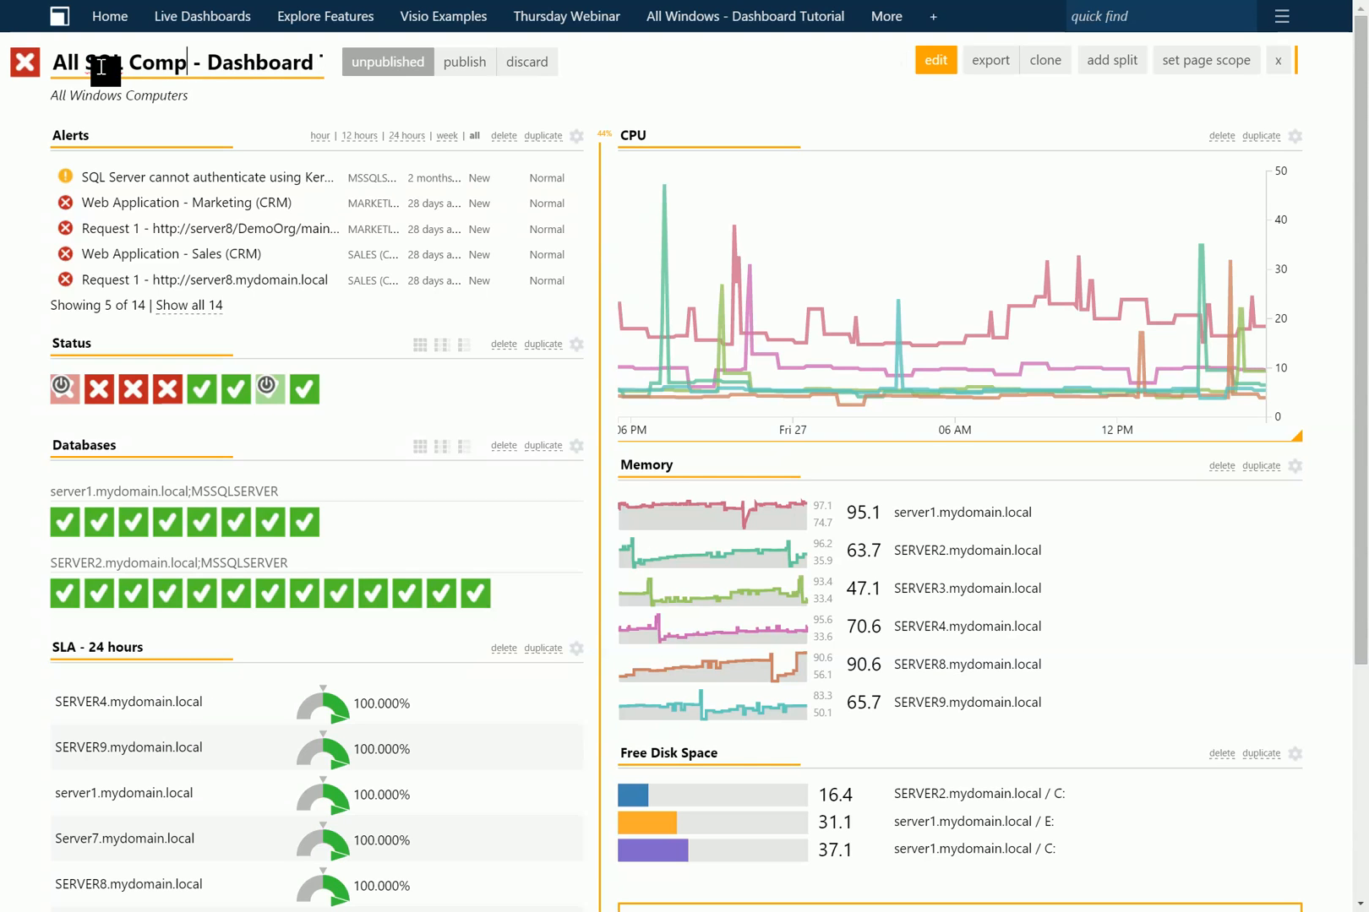
type("ers")
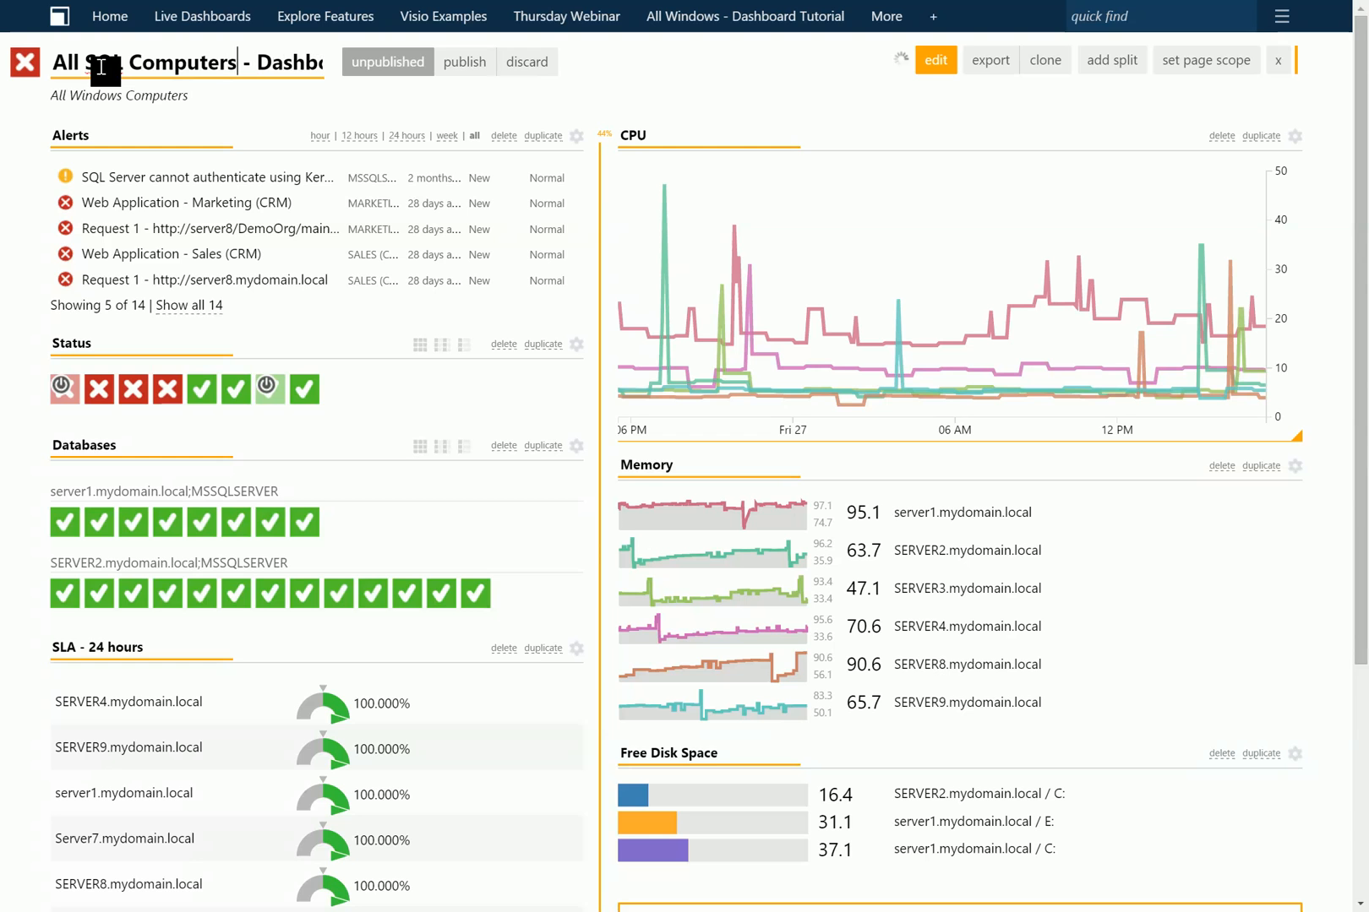
Change the cloned dashboard's page scope from All Windows Computers to the SQL Computers group and leave edit mode
left_click(1204, 67)
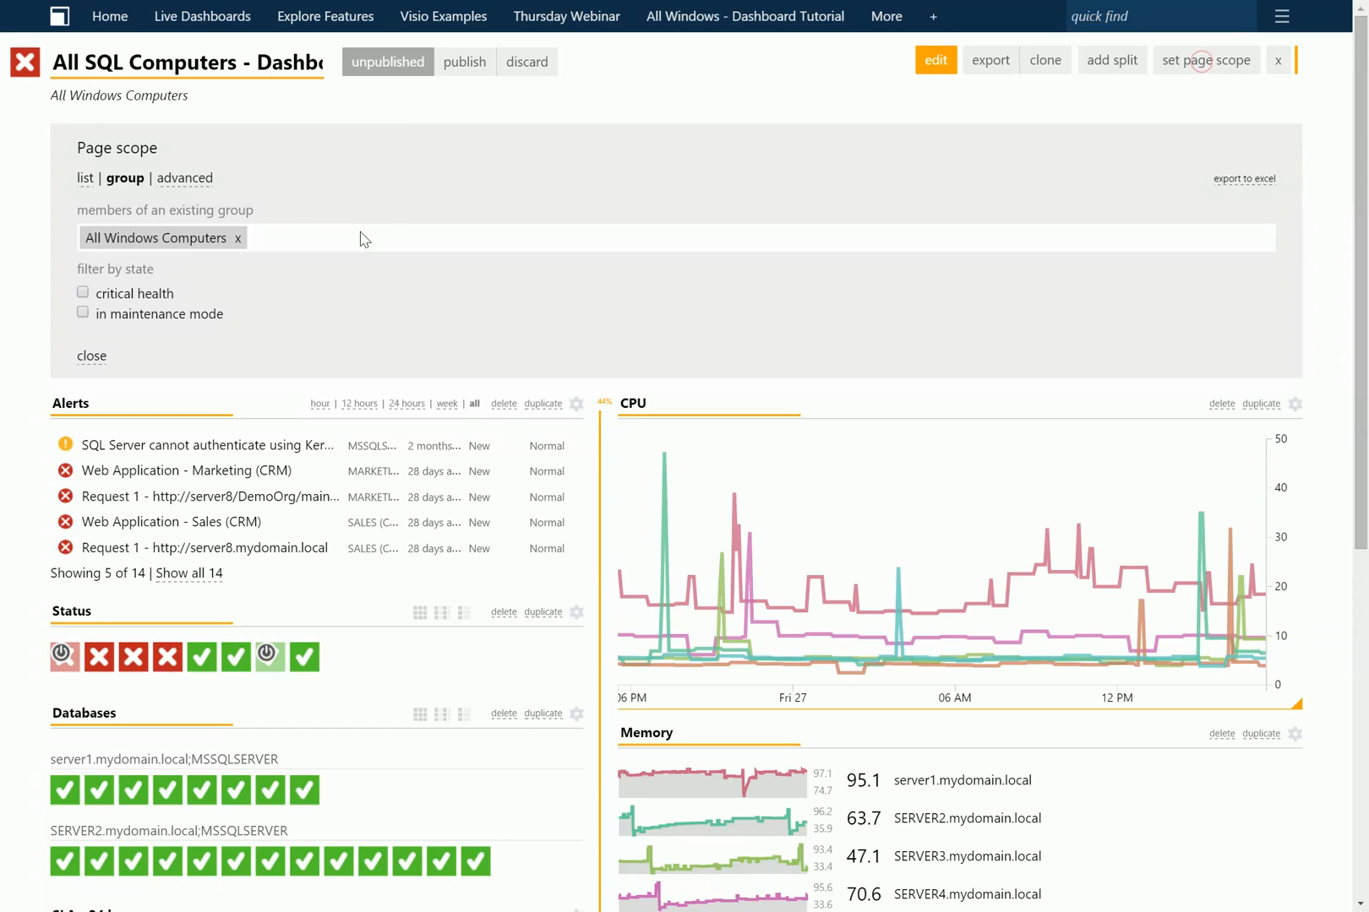
left_click(237, 239)
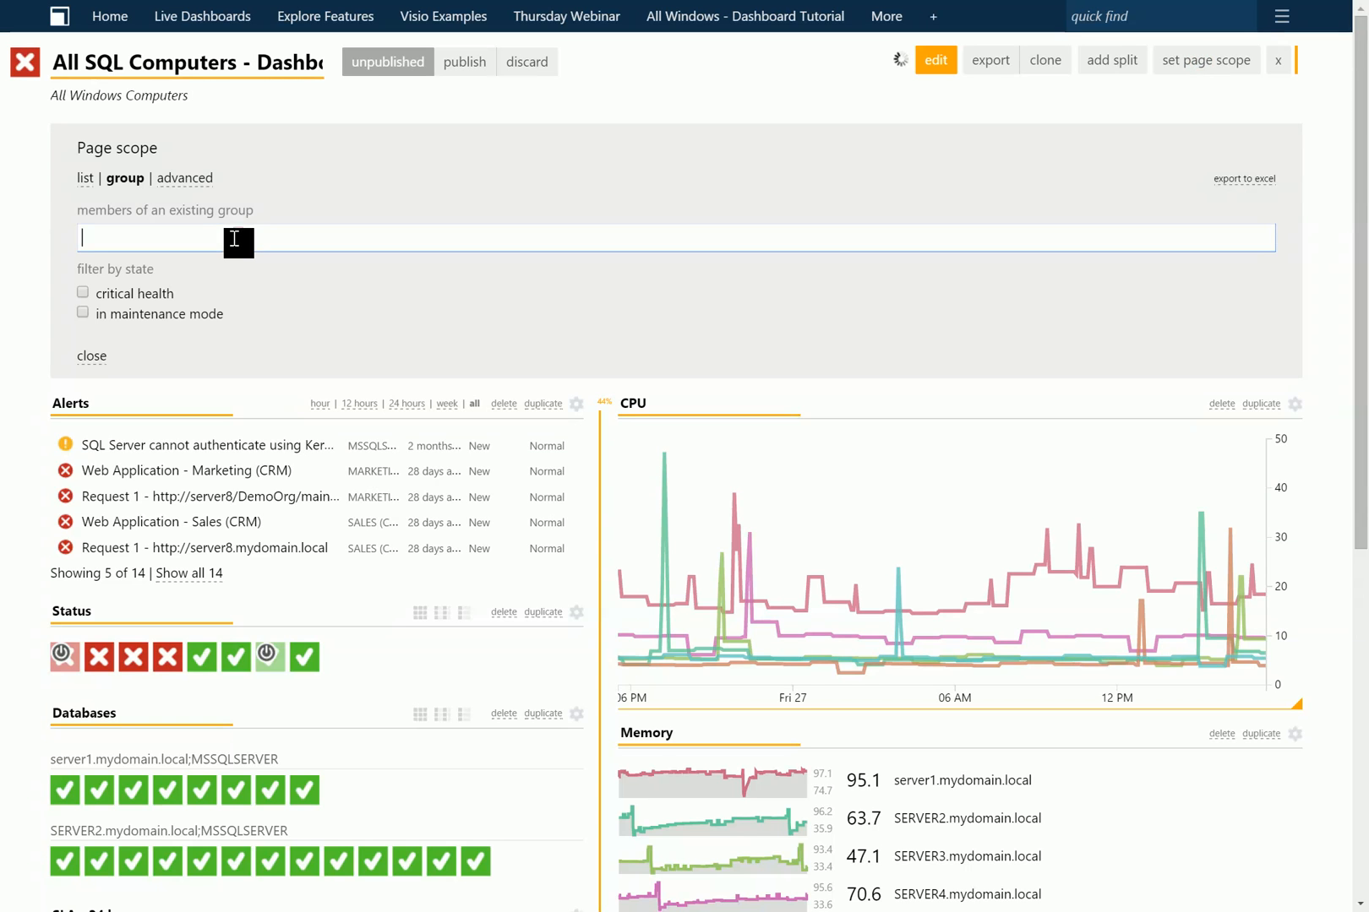
type("sql comp")
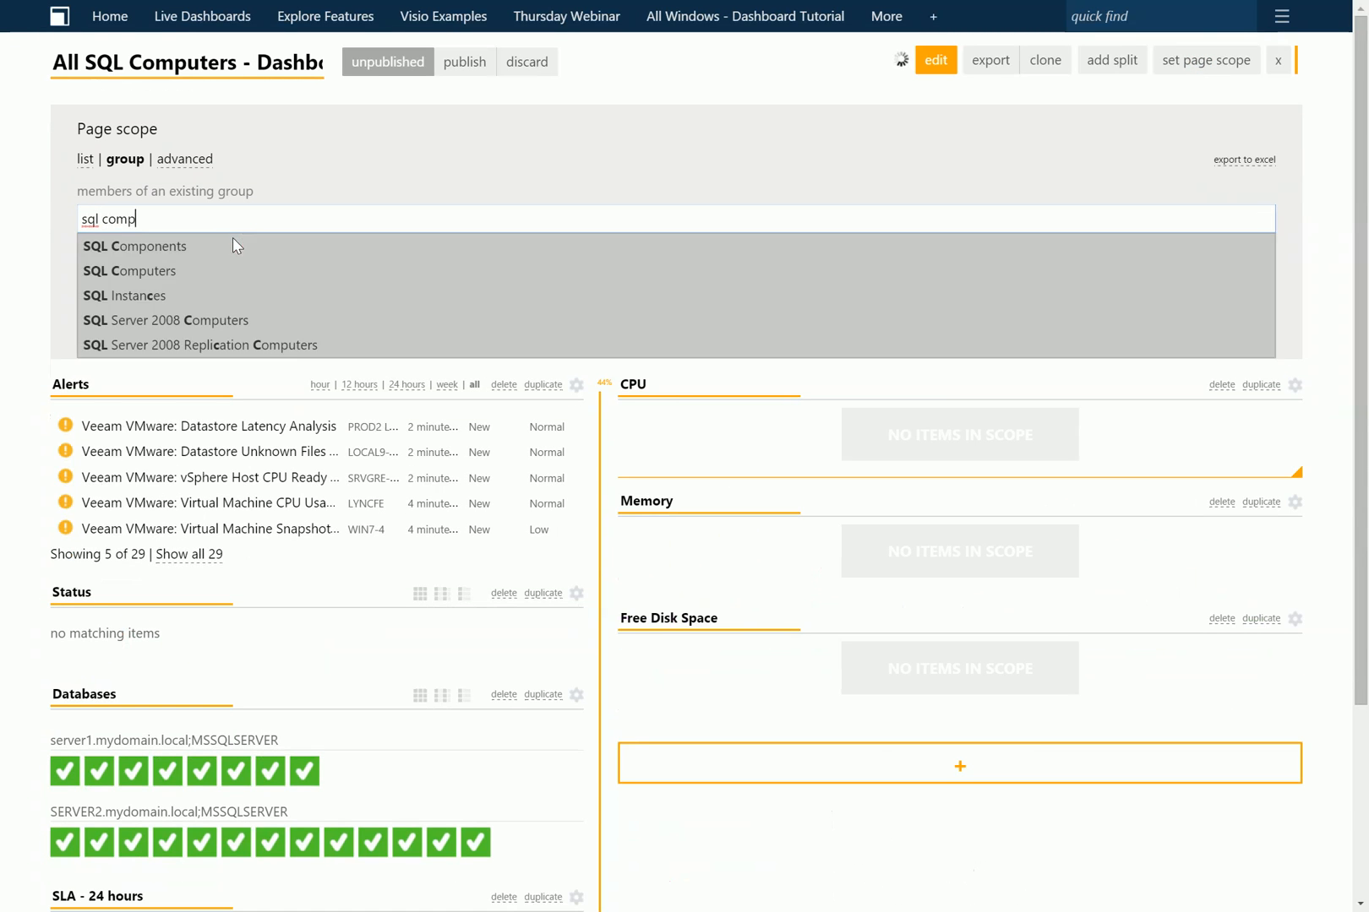
left_click(184, 270)
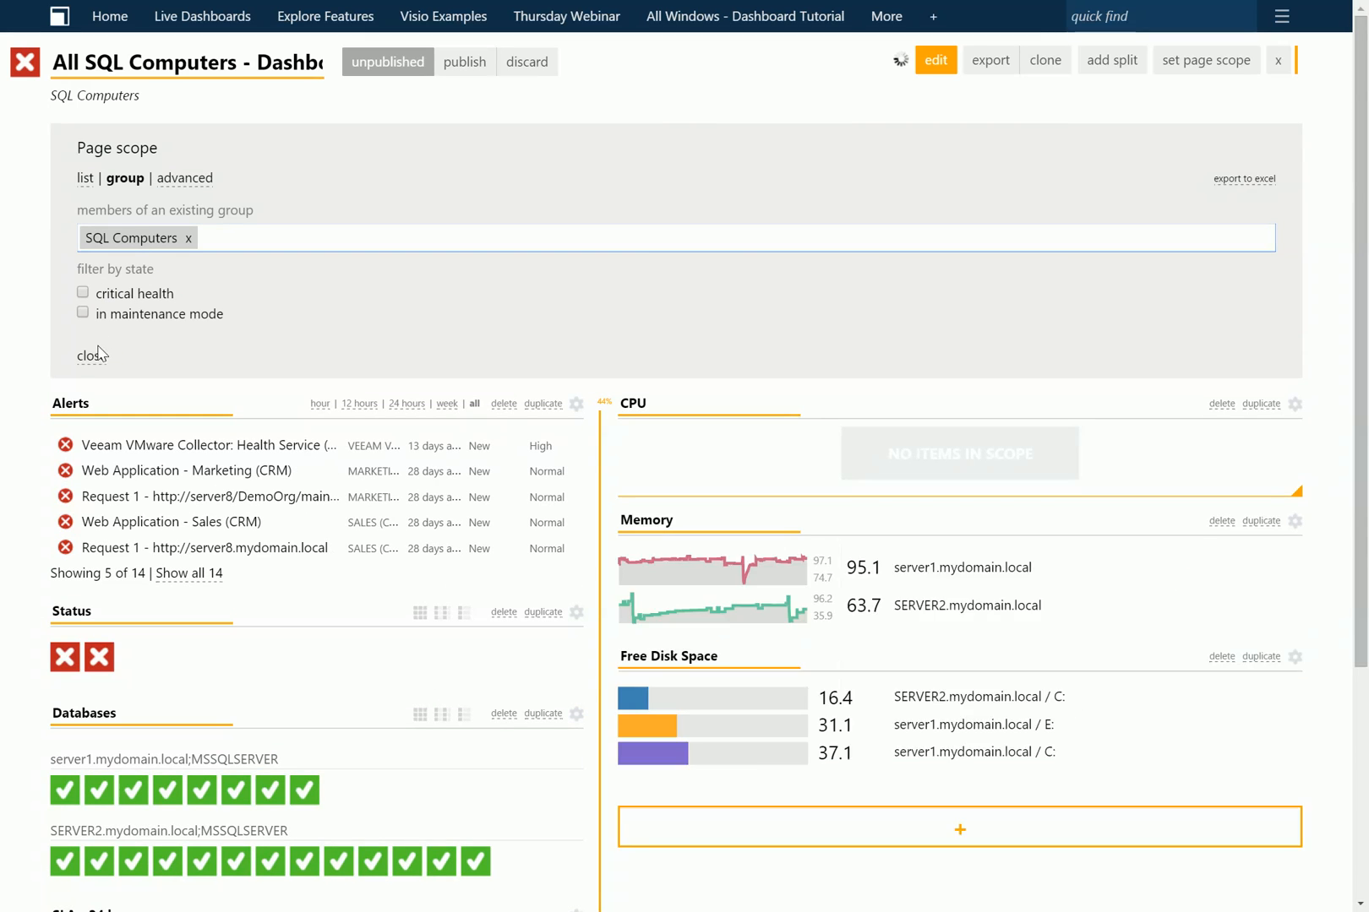
left_click(92, 357)
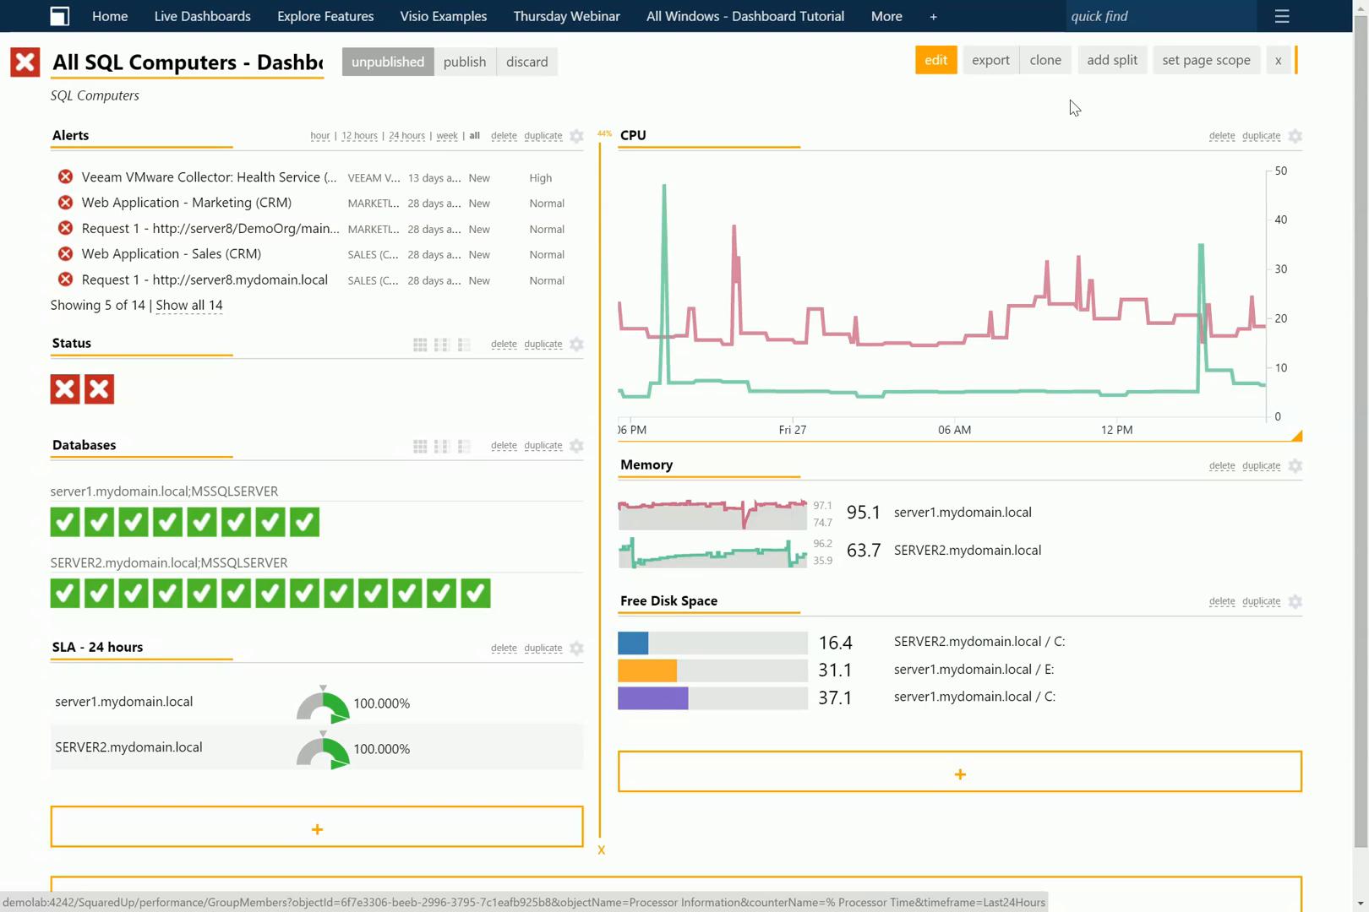
left_click(1276, 61)
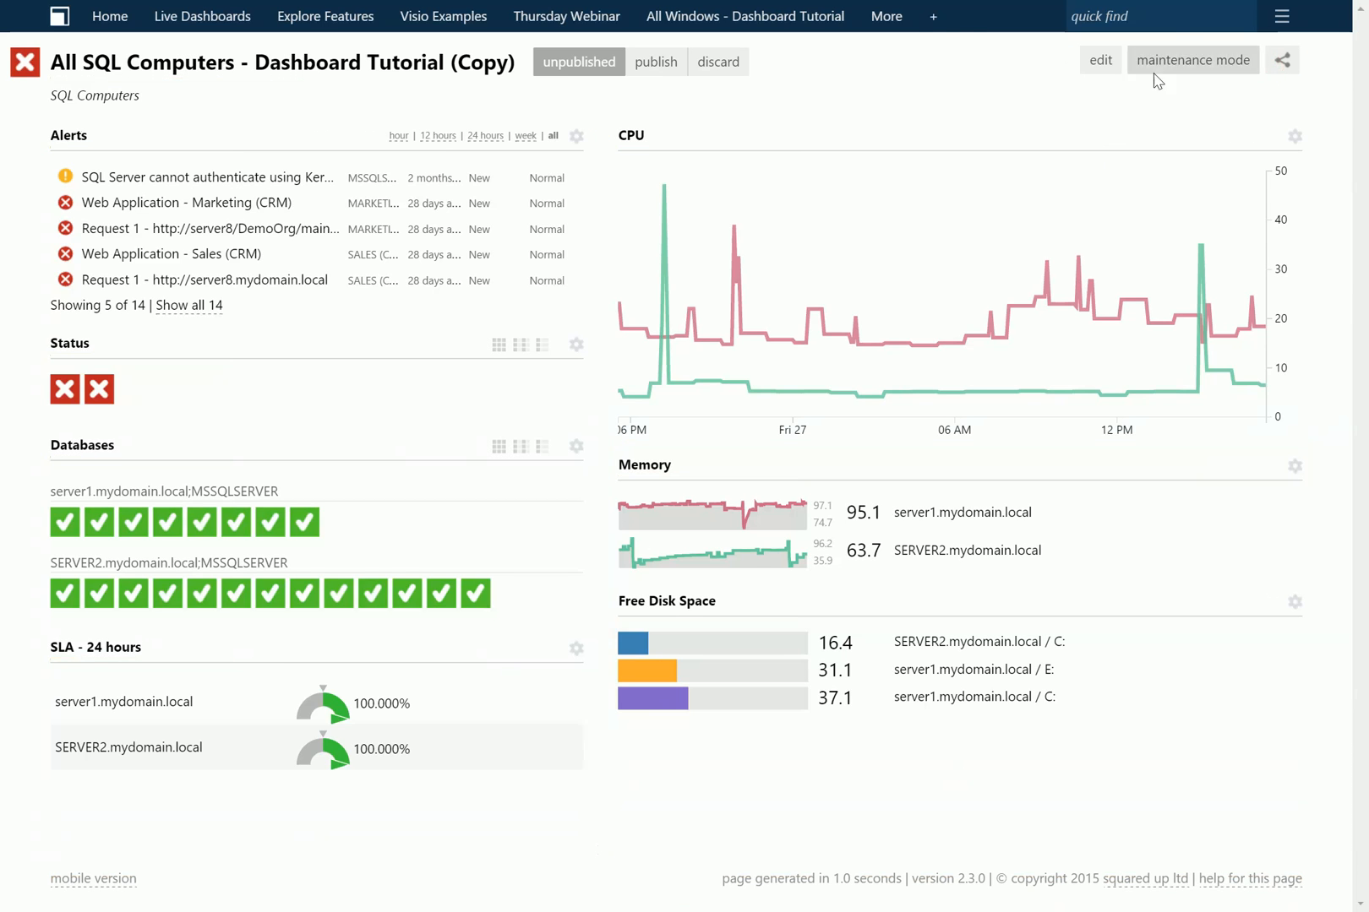